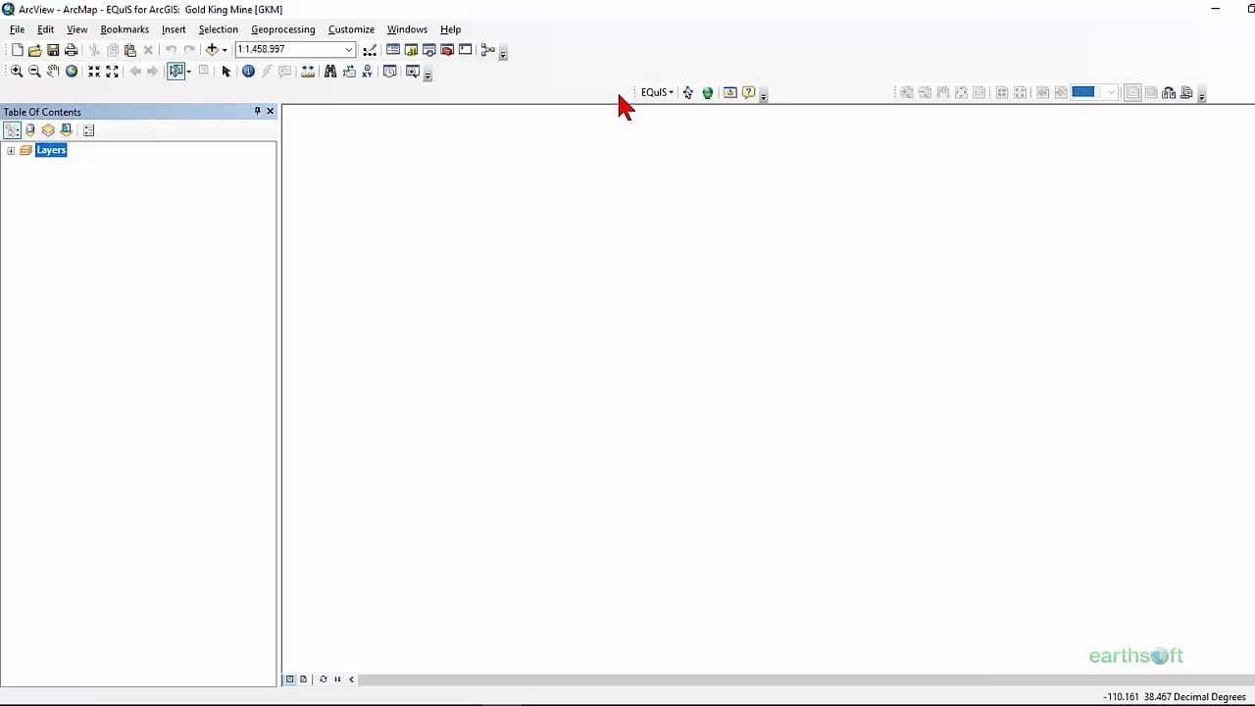
Check in the list of available toolbars whether EQuIS for ArcGIS is turned on.
{"action": "left_click", "coordinate": [353, 30]}
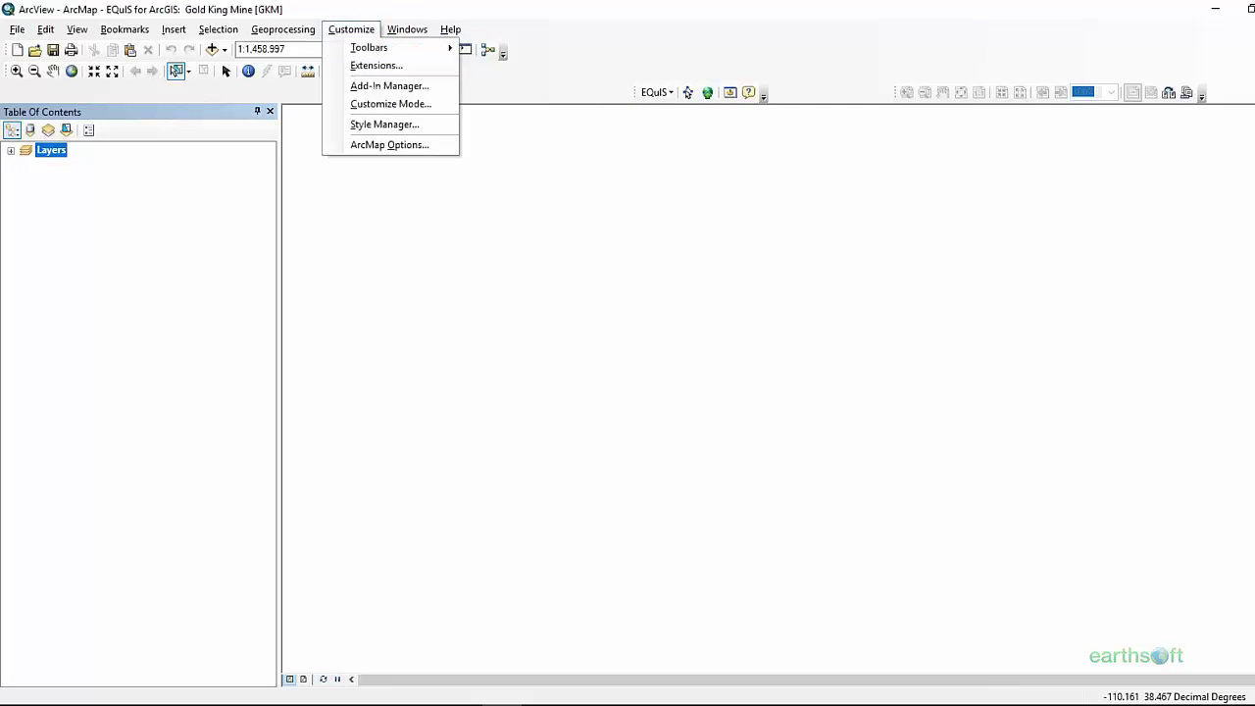
{"action": "mouse_move", "coordinate": [370, 48]}
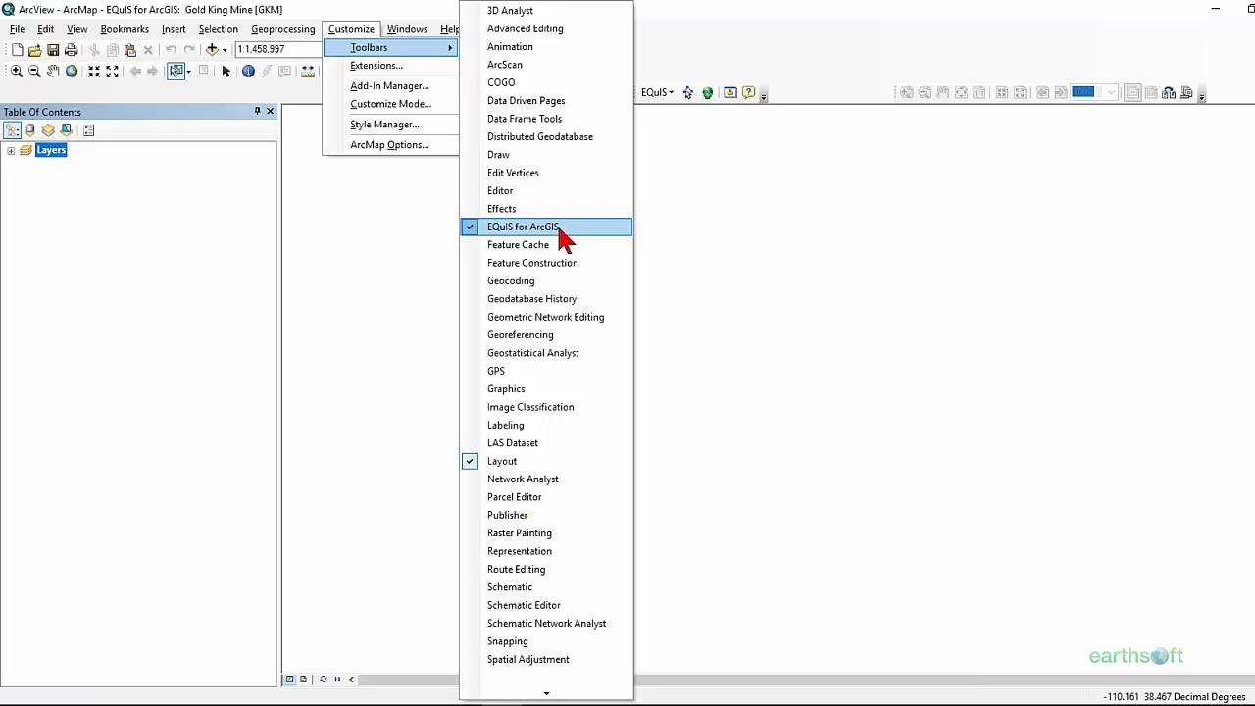
{"action": "left_click", "coordinate": [830, 83]}
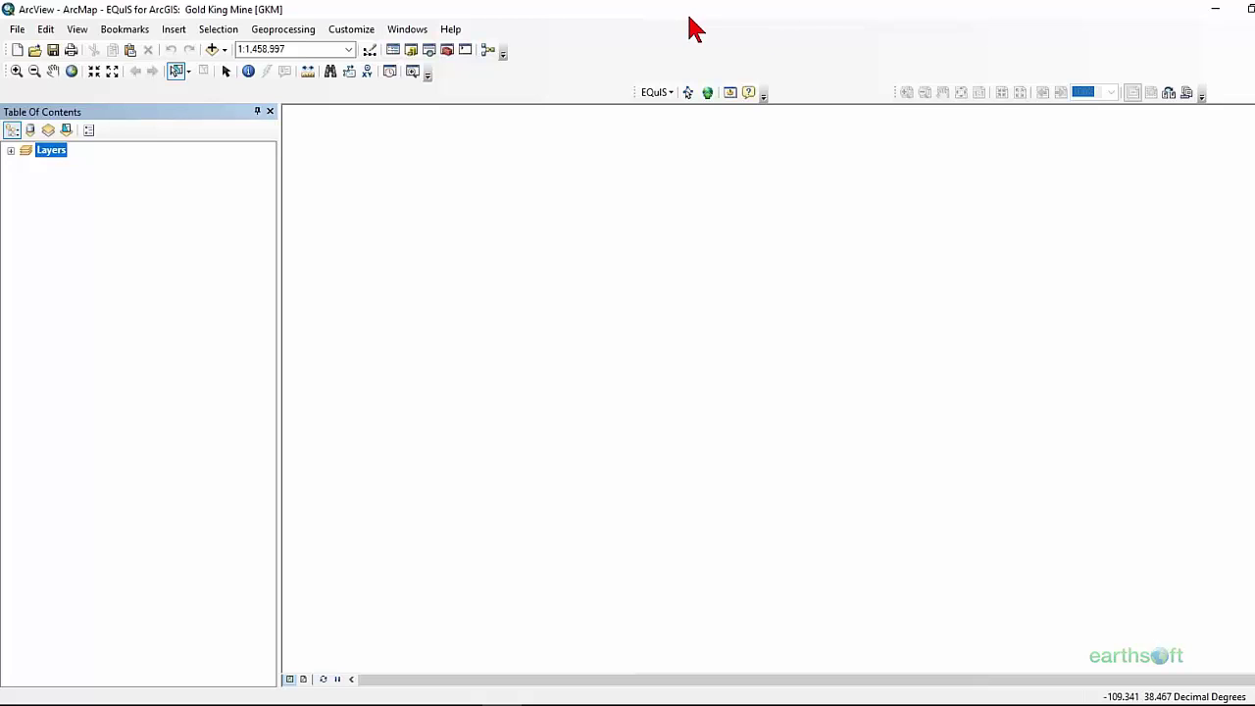
Add the Gold King Mine (GKM) facility from the North America folder of the summervalley database, using the existing sample locations layer option.
{"action": "left_click", "coordinate": [667, 98]}
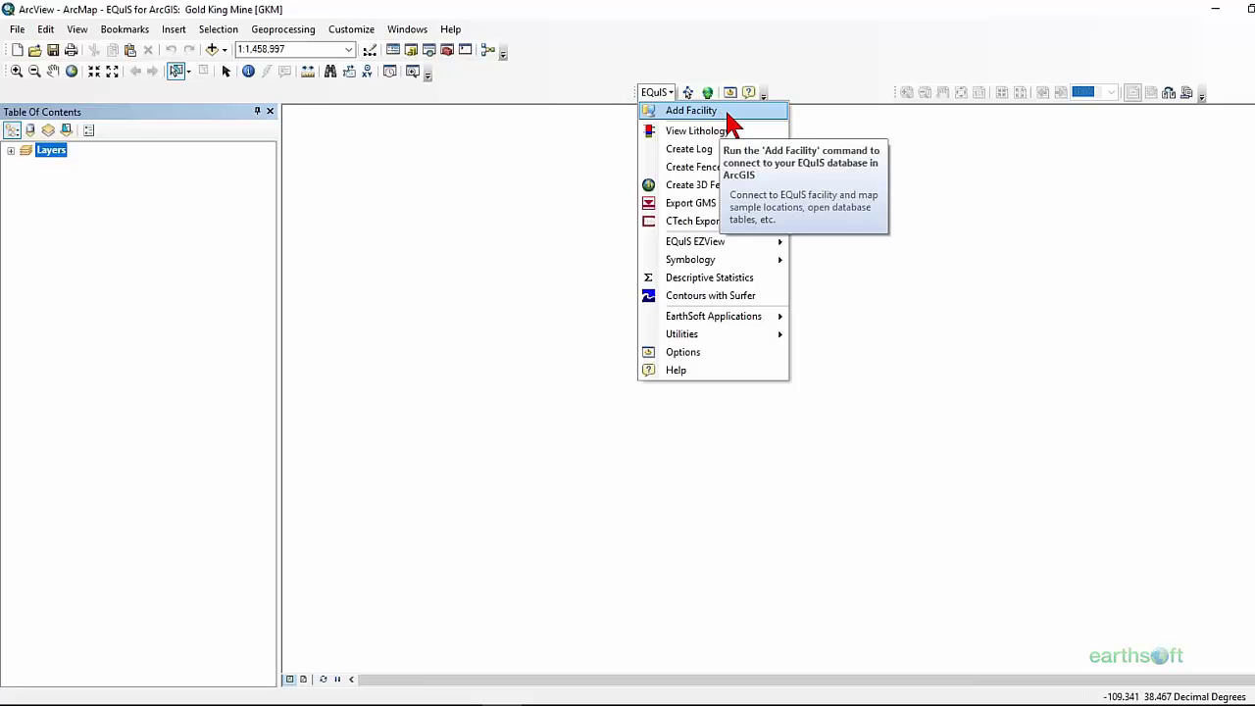
{"action": "left_click", "coordinate": [727, 111]}
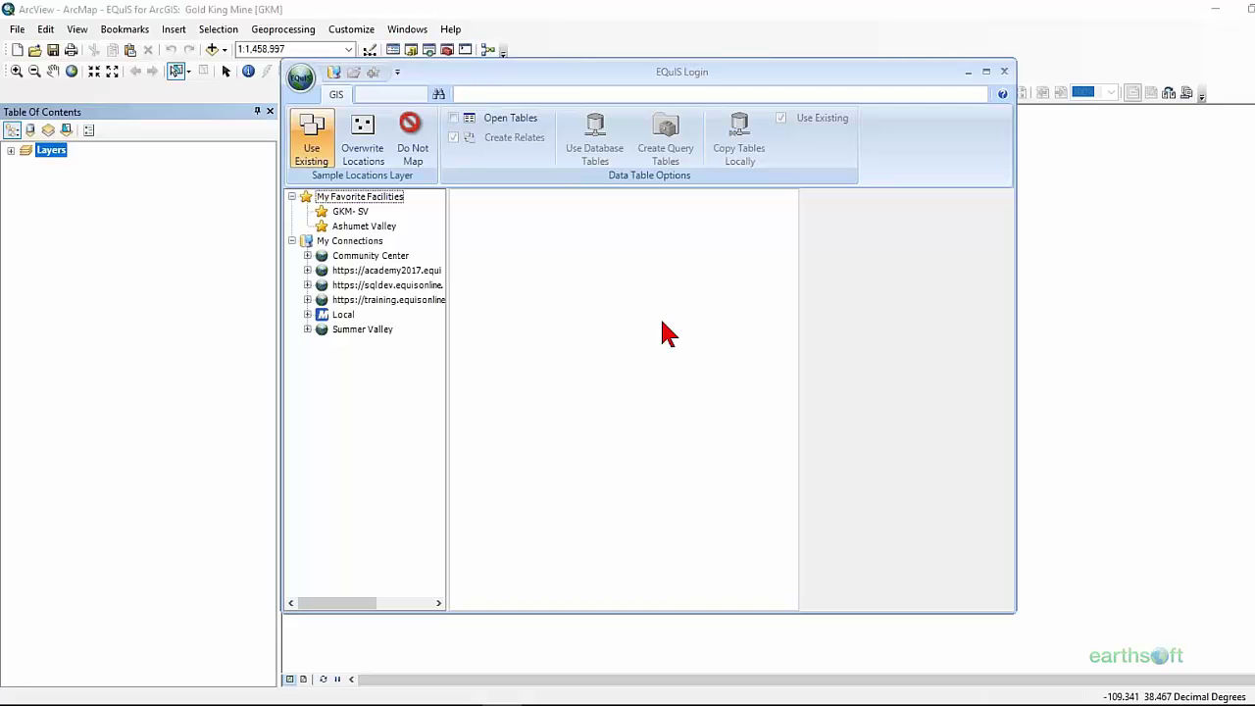
{"action": "mouse_move", "coordinate": [330, 156]}
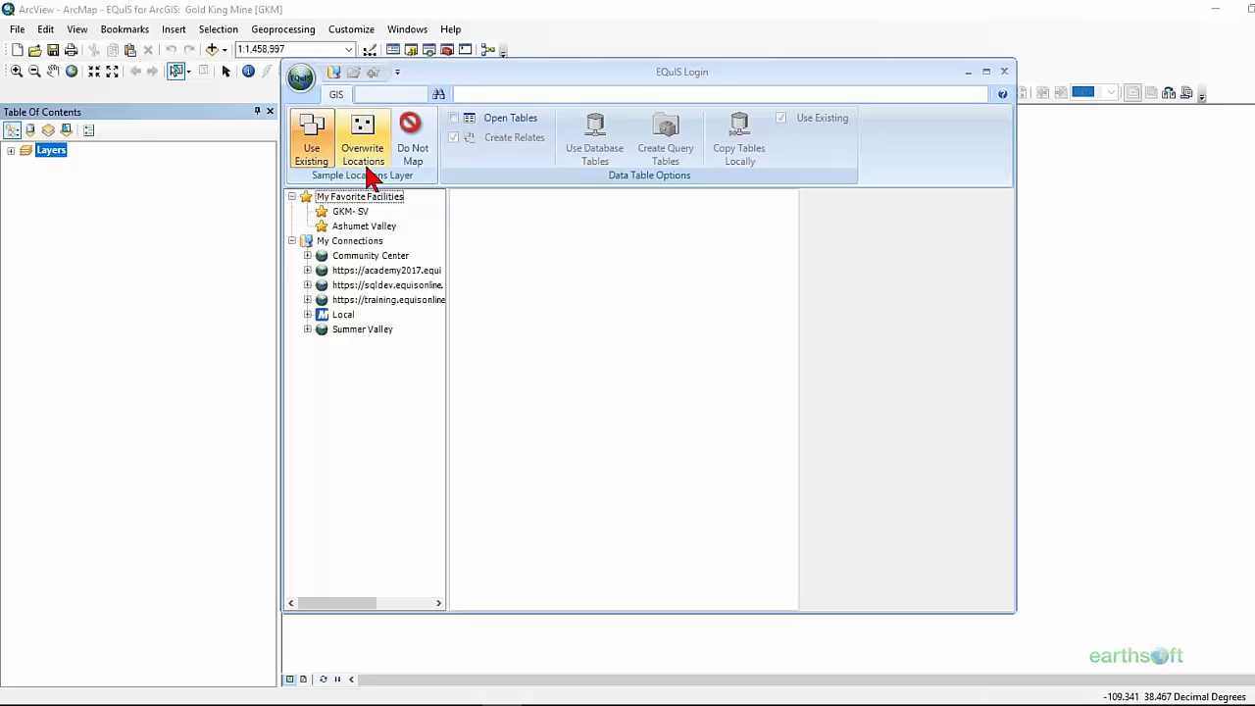
{"action": "mouse_move", "coordinate": [370, 179]}
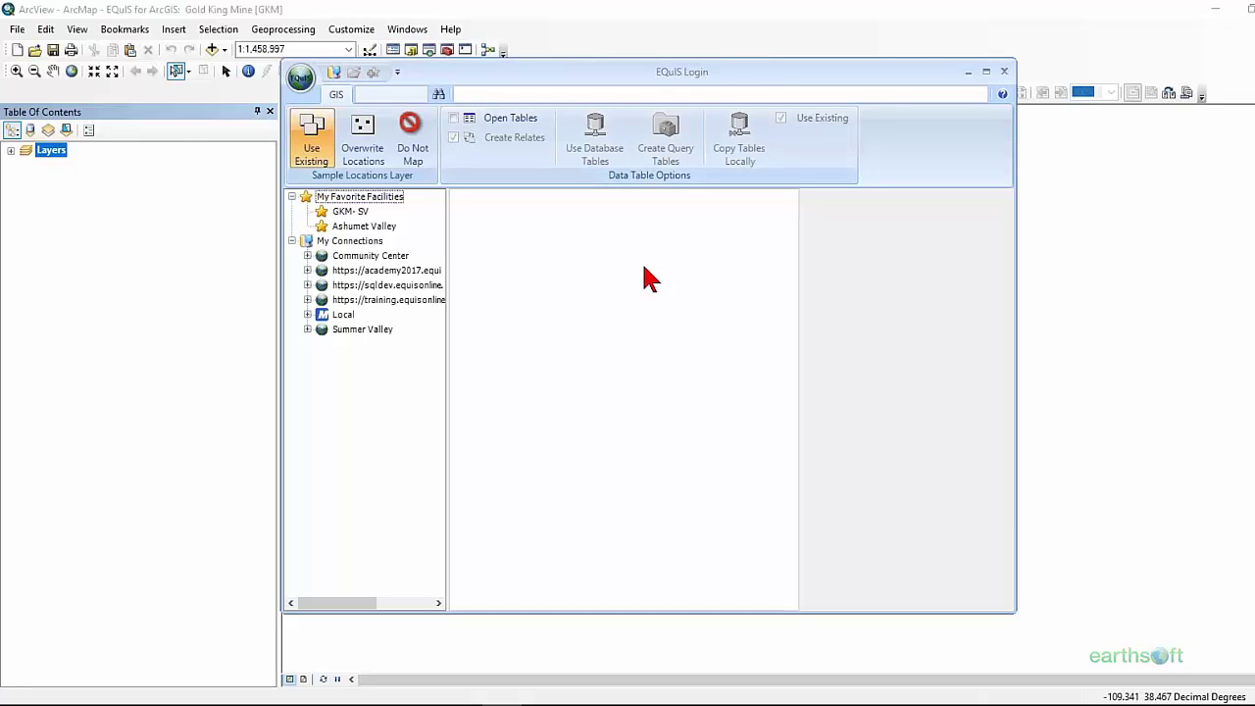
{"action": "left_click", "coordinate": [306, 329]}
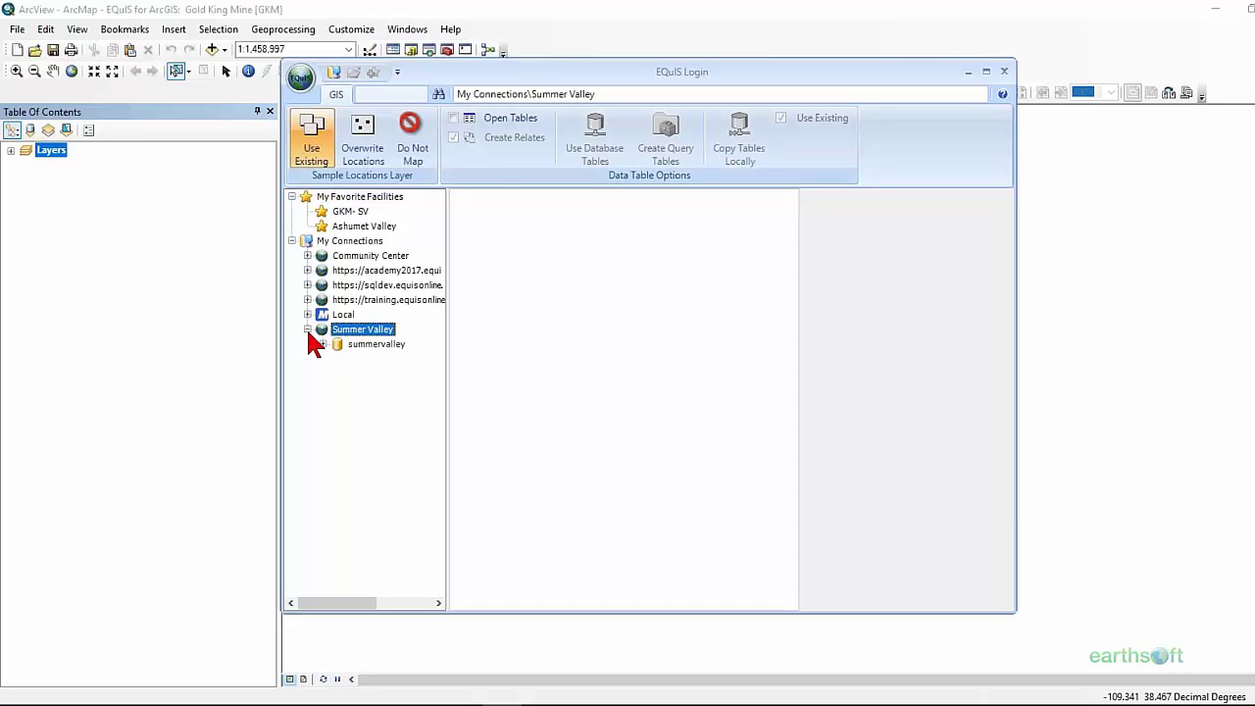
{"action": "left_click", "coordinate": [369, 345]}
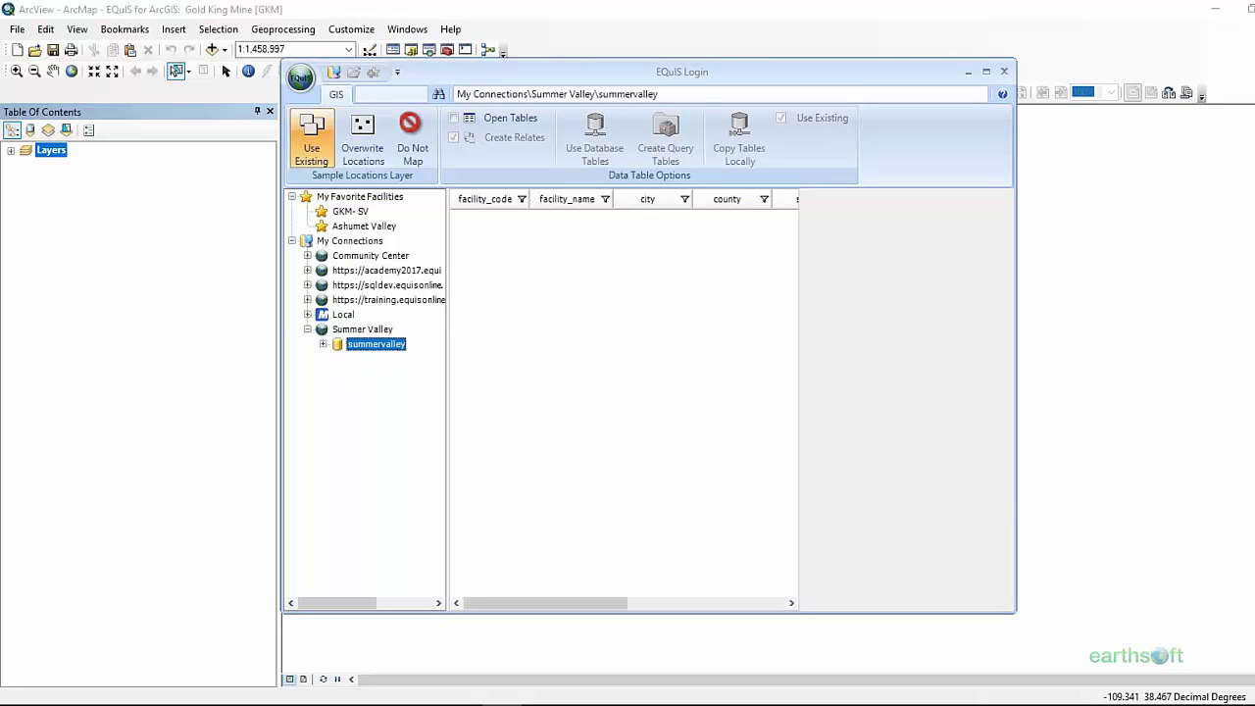
{"action": "left_click", "coordinate": [322, 344]}
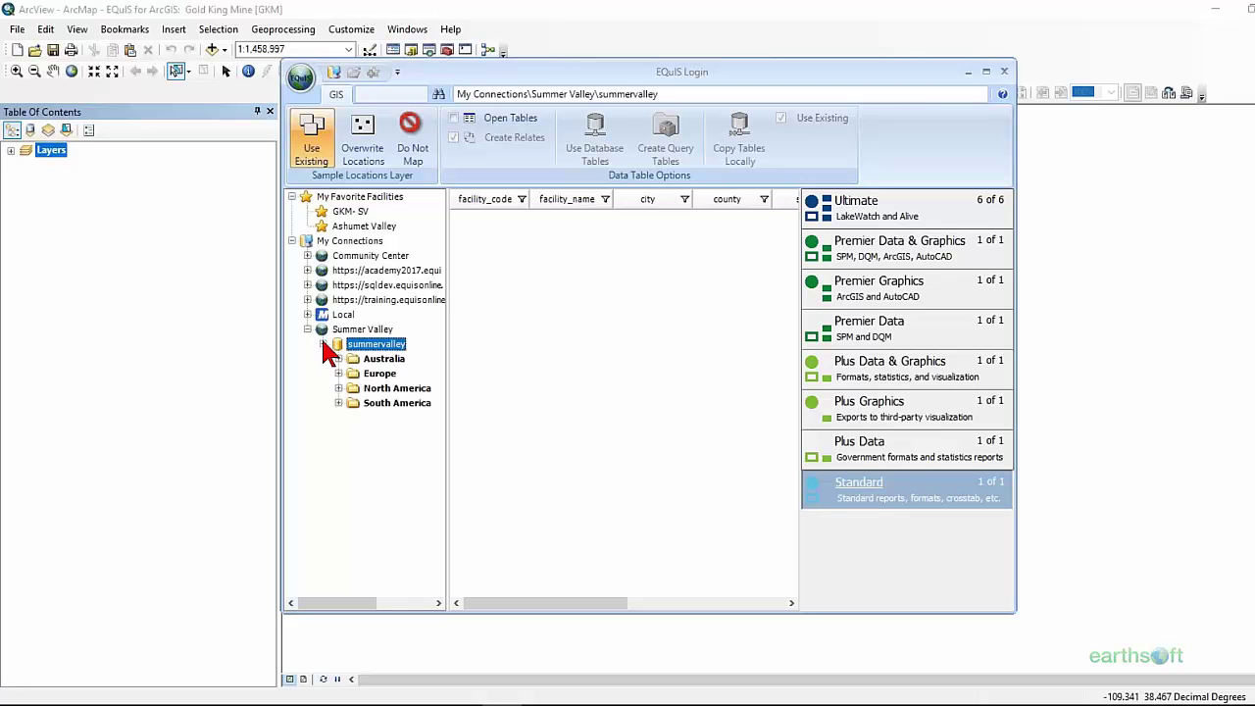
{"action": "left_click", "coordinate": [386, 387]}
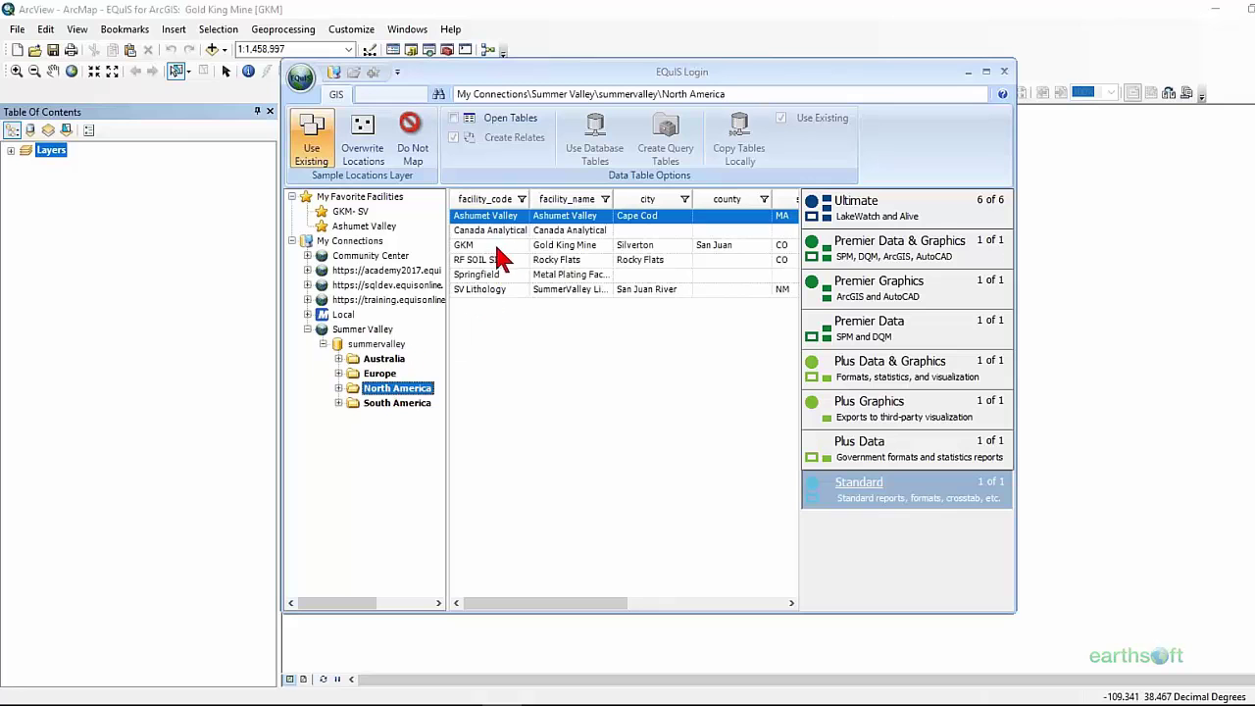
{"action": "left_click", "coordinate": [573, 246]}
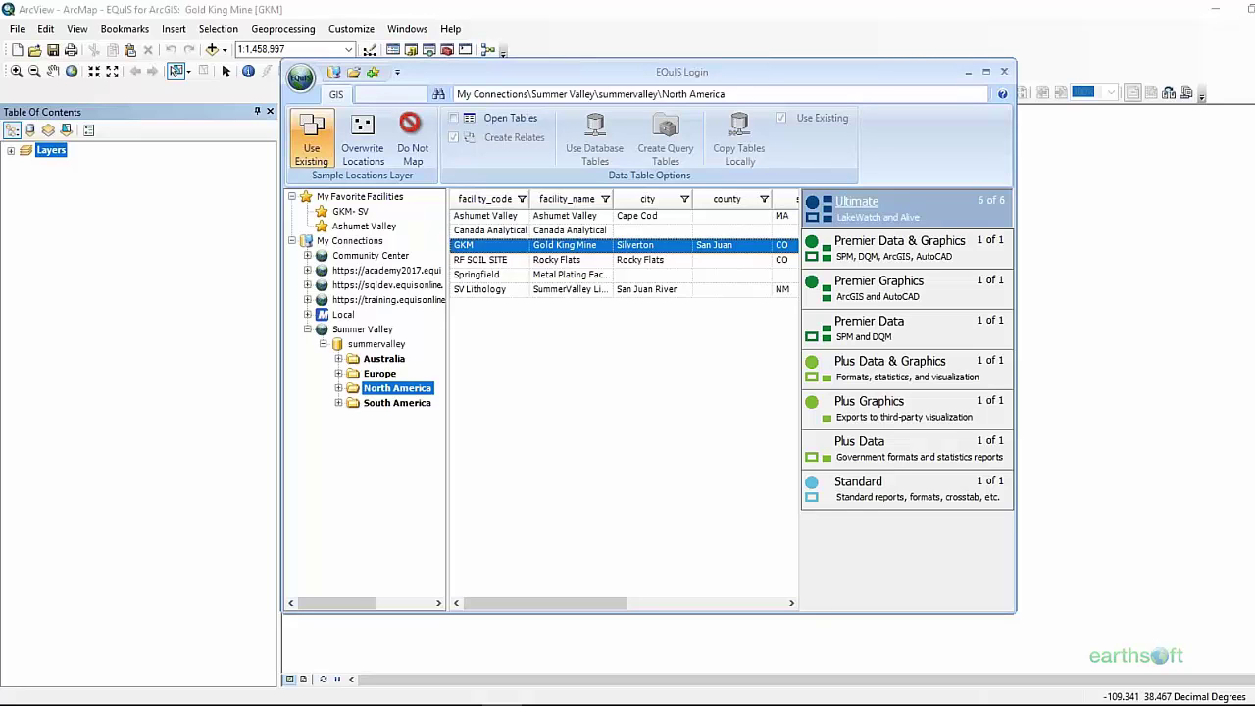
{"action": "left_click", "coordinate": [1002, 70]}
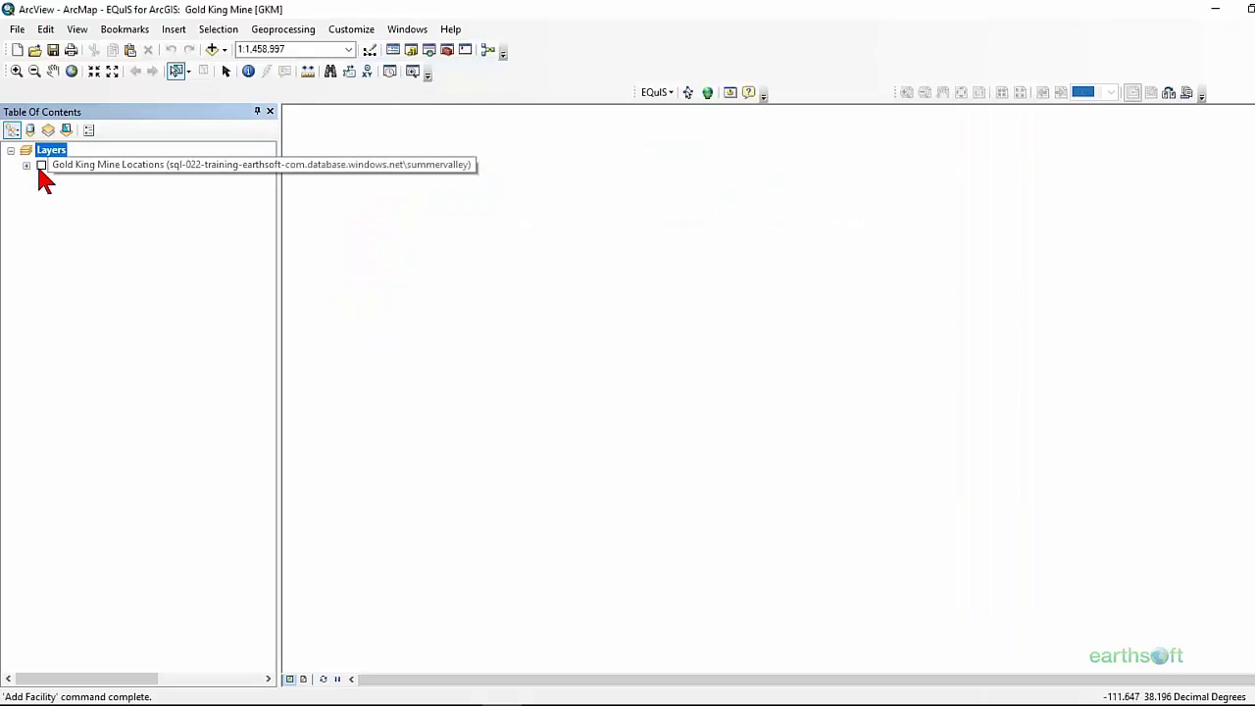
Turn on the Gold King Mine Locations layer and expand its legend.
{"action": "left_click", "coordinate": [41, 166]}
{"action": "left_click", "coordinate": [26, 165]}
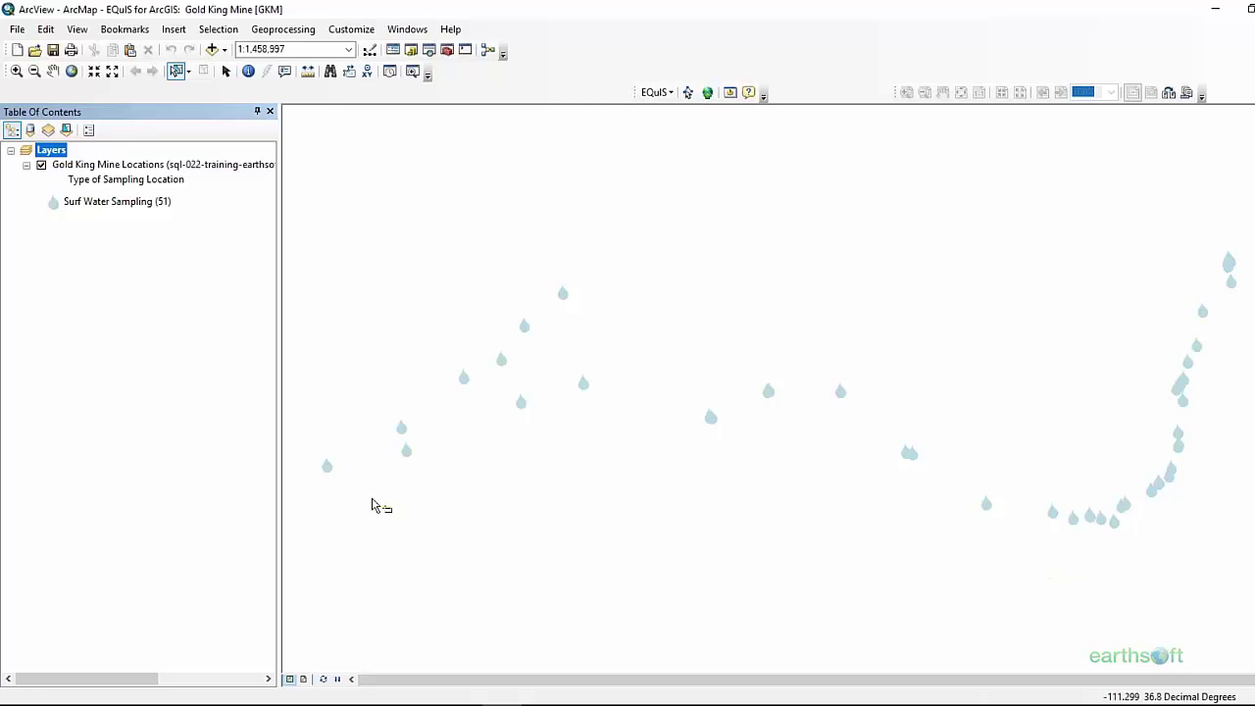
Add the Imagery with Labels basemap beneath the sampling locations.
{"action": "left_click", "coordinate": [19, 30]}
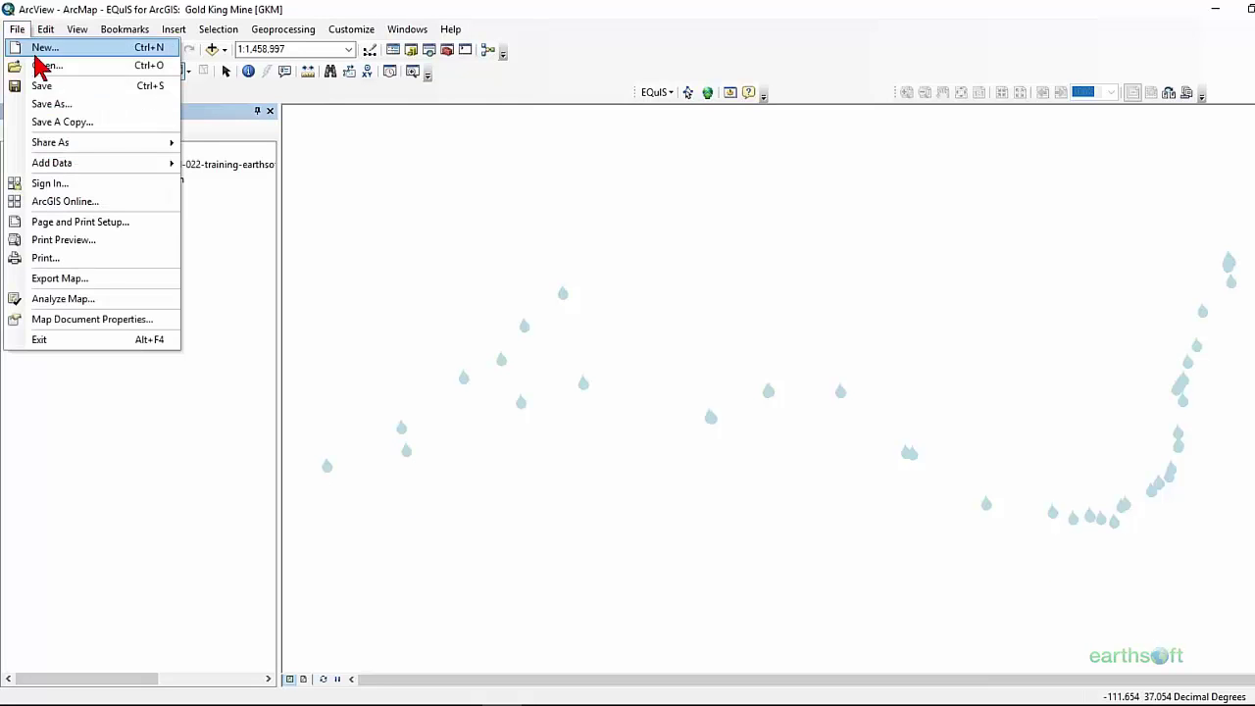
{"action": "mouse_move", "coordinate": [98, 168]}
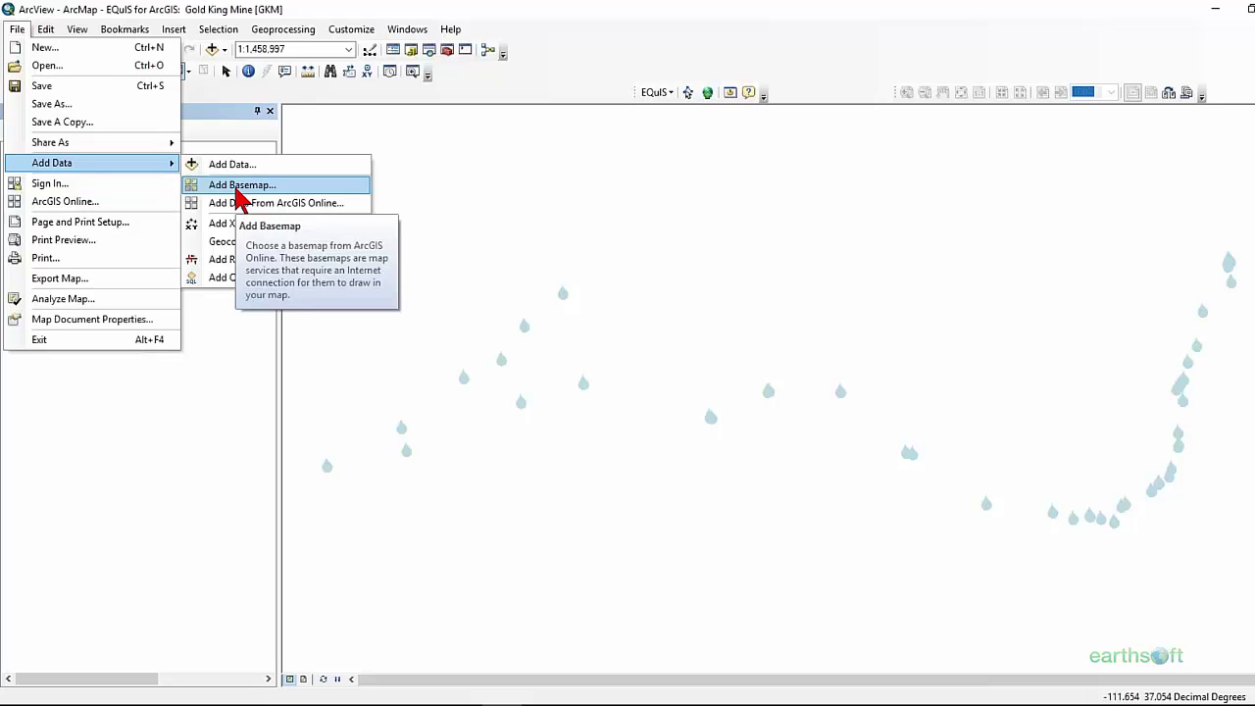
{"action": "left_click", "coordinate": [240, 186]}
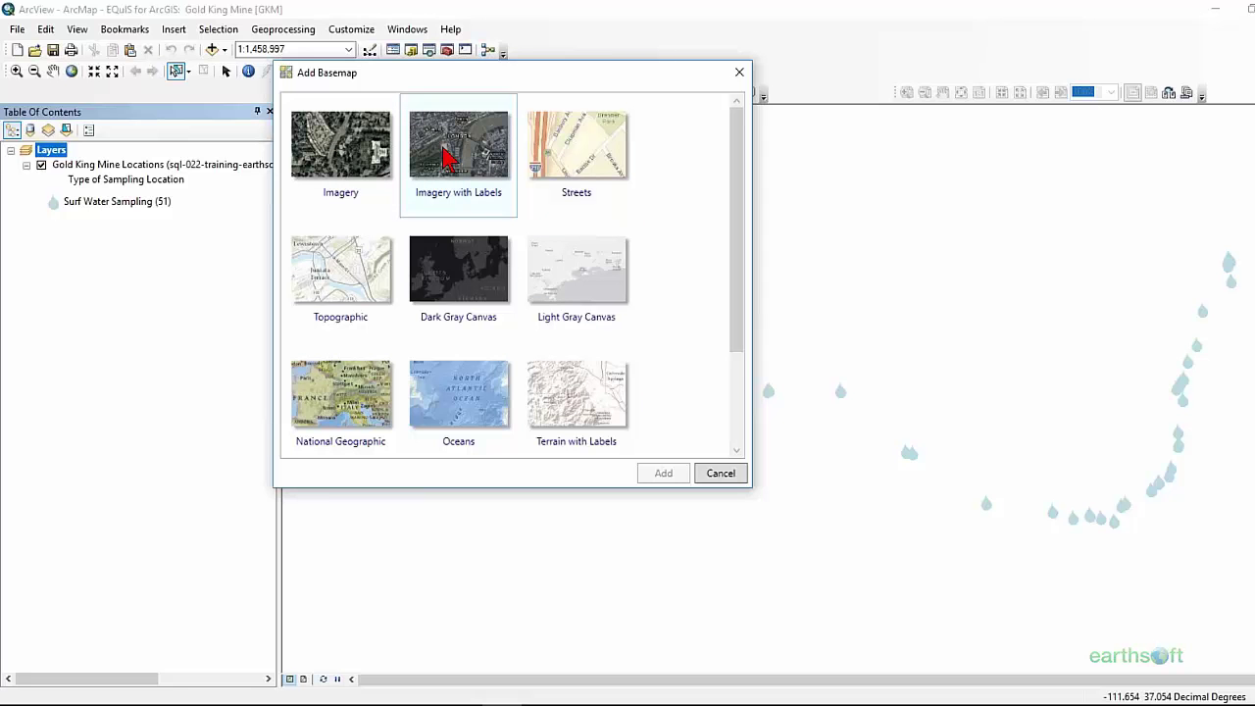
{"action": "double_click", "coordinate": [446, 157]}
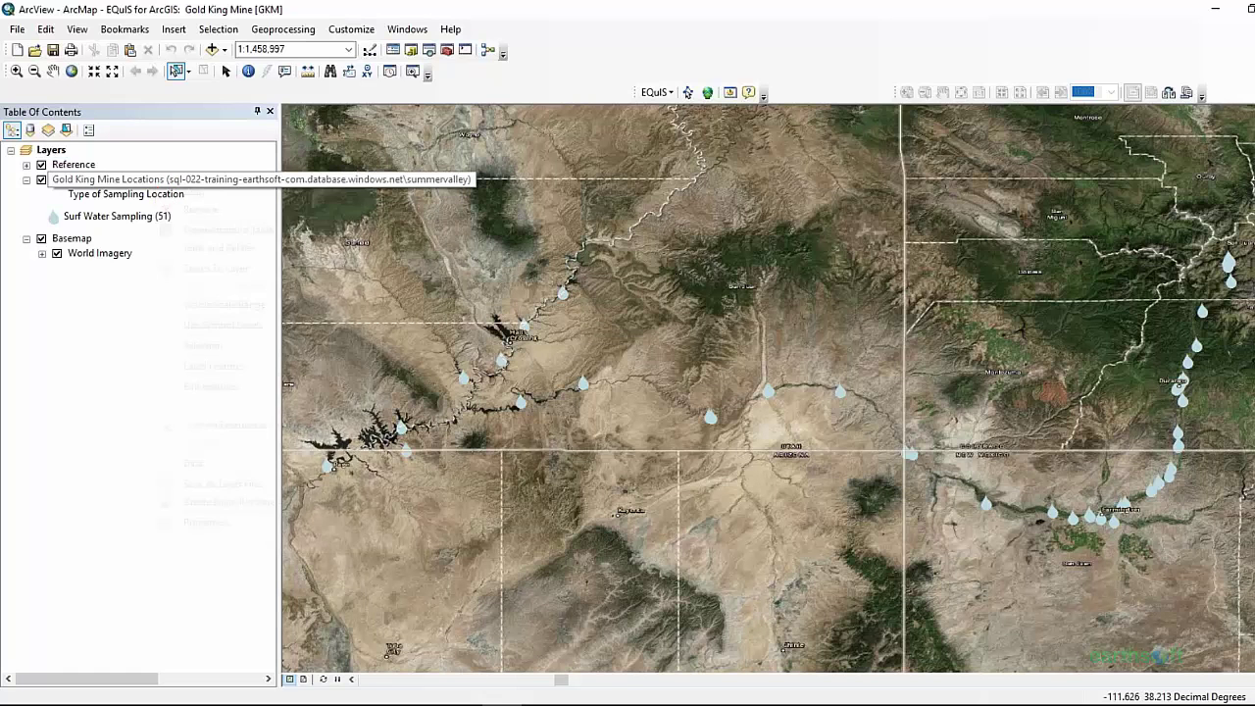
{"action": "right_click", "coordinate": [152, 182]}
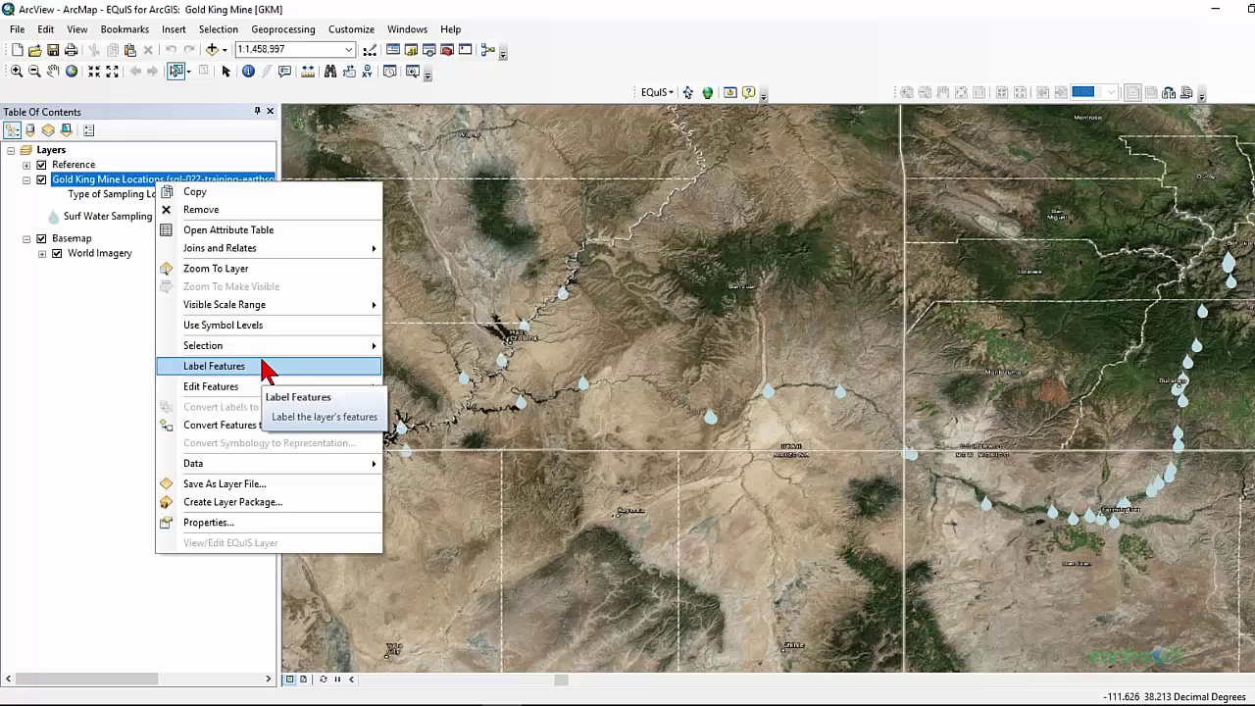
{"action": "left_click", "coordinate": [56, 392]}
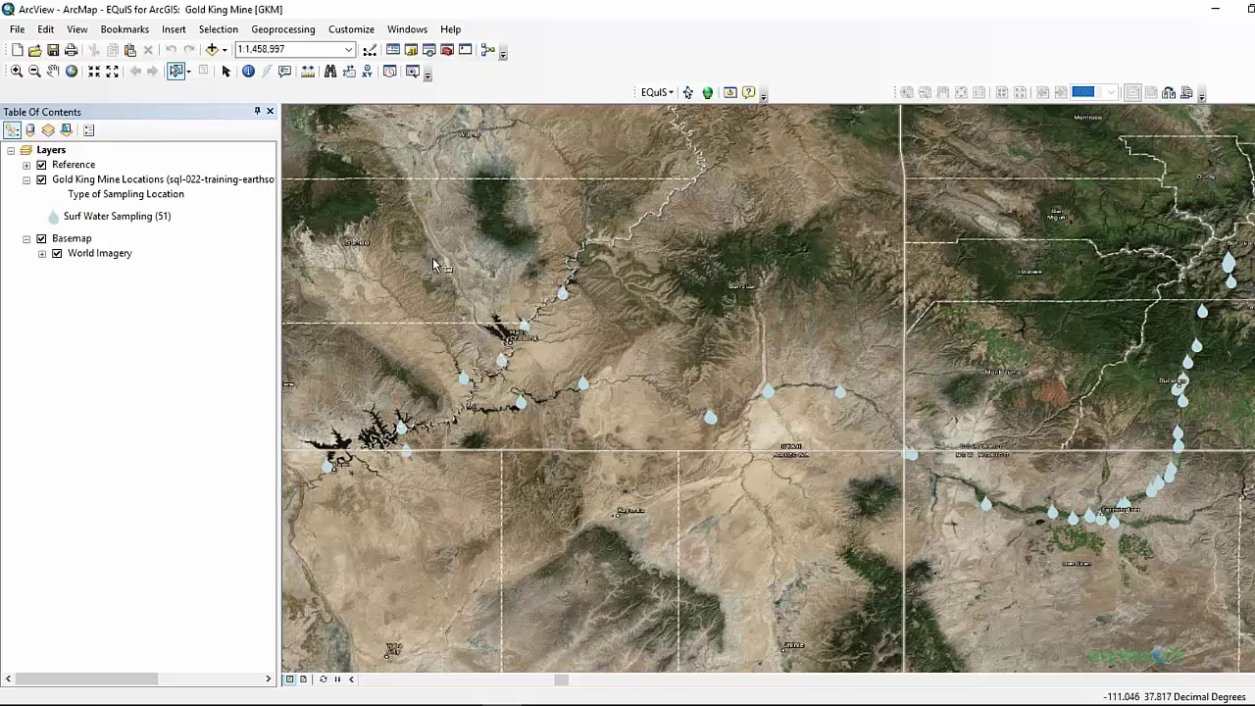
Select the group of sampling locations around LP-01-I in the western part of the map, label them, and clear the selection.
{"action": "mouse_move", "coordinate": [432, 258]}
{"action": "left_mouse_down"}
{"action": "mouse_move", "coordinate": [481, 290]}
{"action": "mouse_move", "coordinate": [603, 437]}
{"action": "mouse_move", "coordinate": [633, 441]}
{"action": "left_mouse_up"}
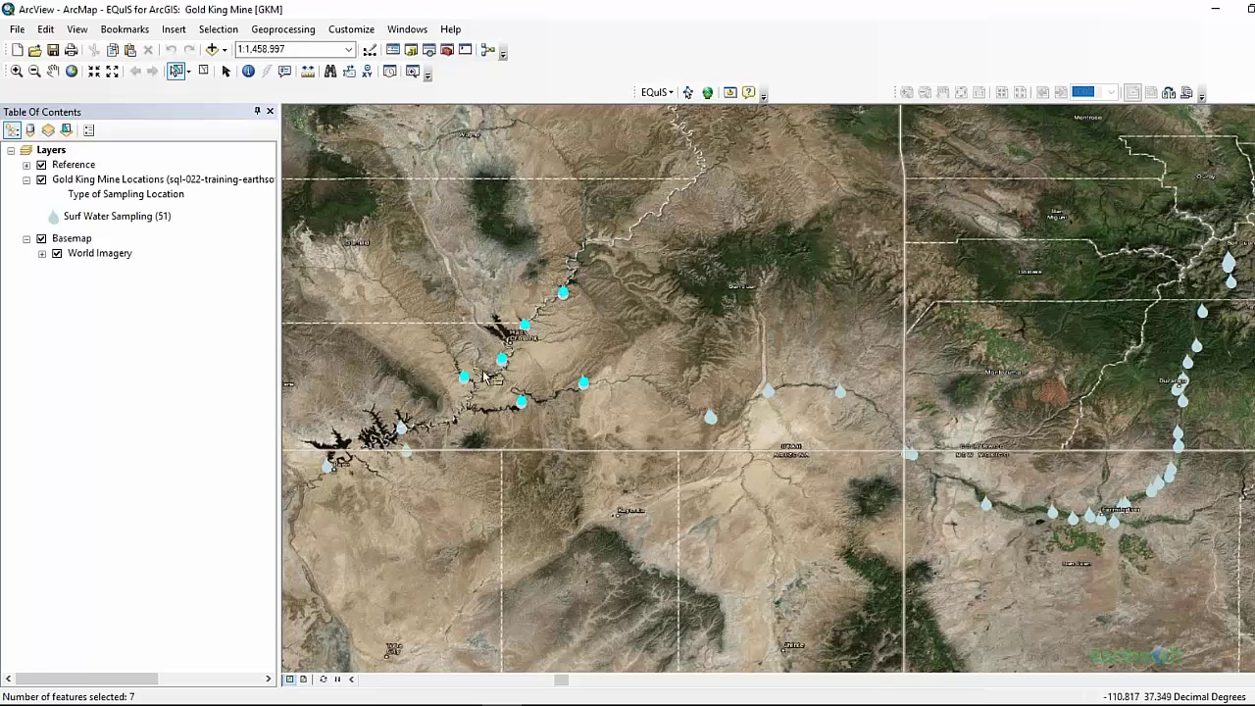
{"action": "left_click", "coordinate": [523, 402]}
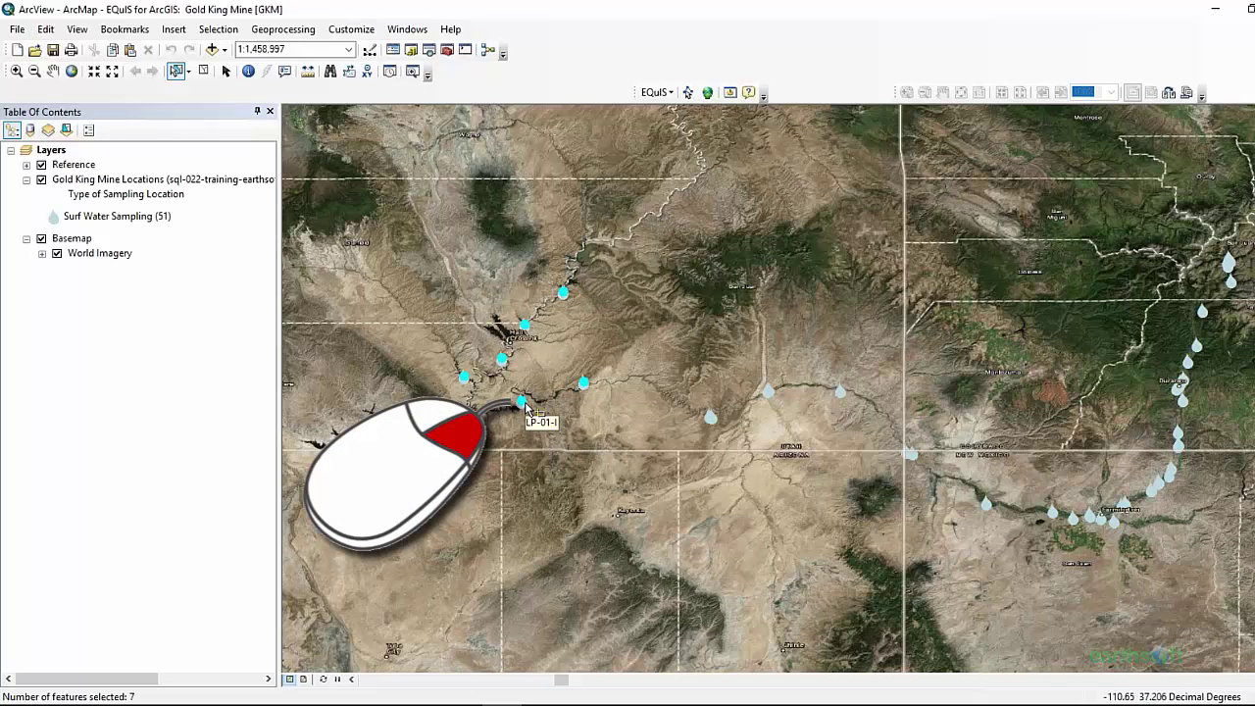
{"action": "right_click", "coordinate": [525, 404]}
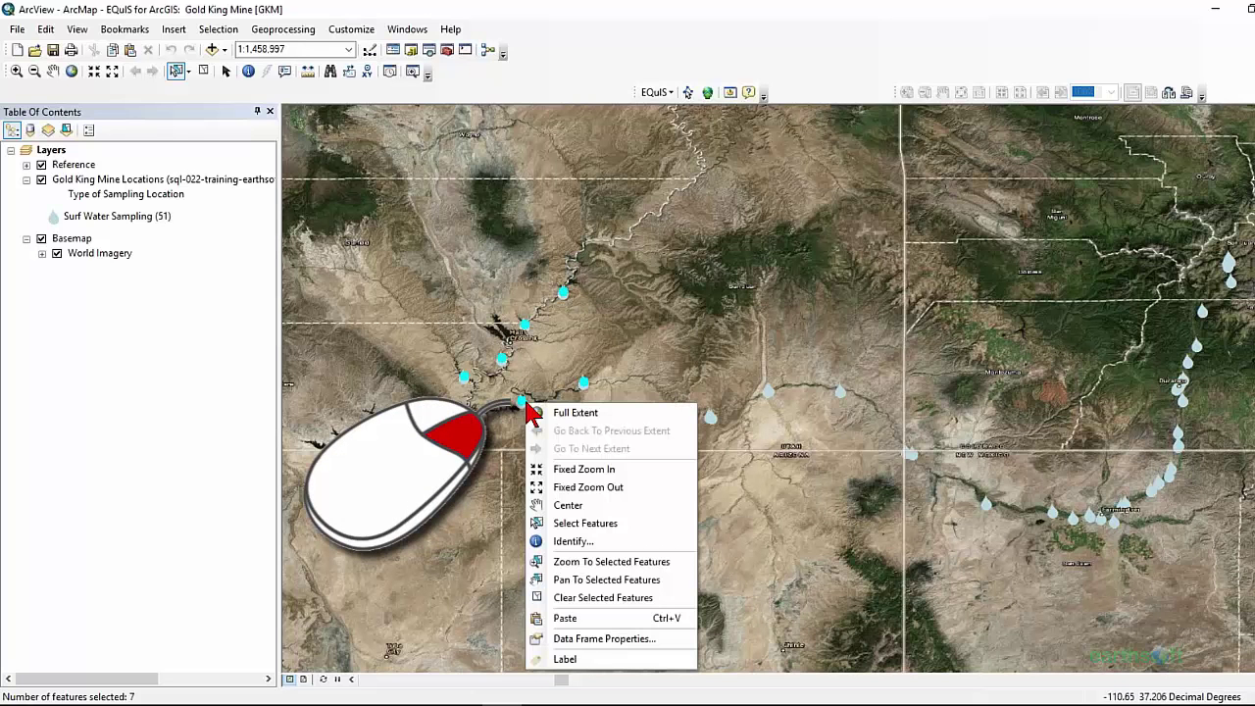
{"action": "left_click", "coordinate": [605, 661]}
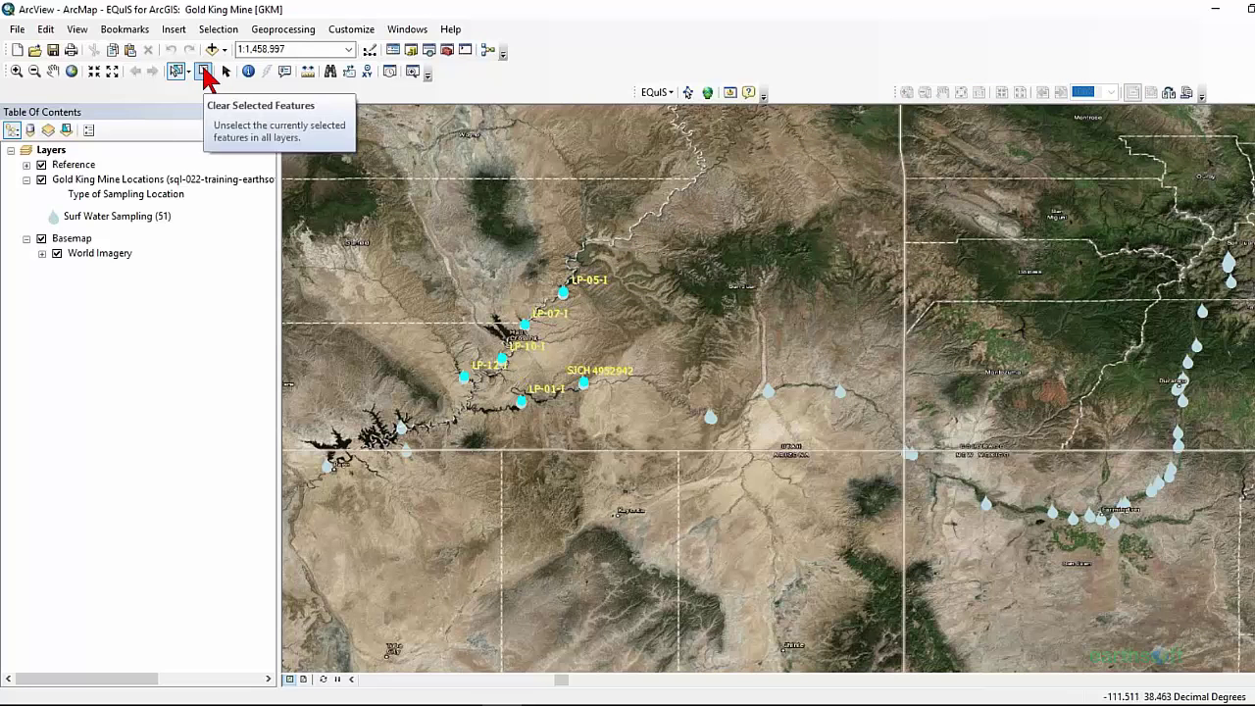
{"action": "left_click", "coordinate": [204, 72]}
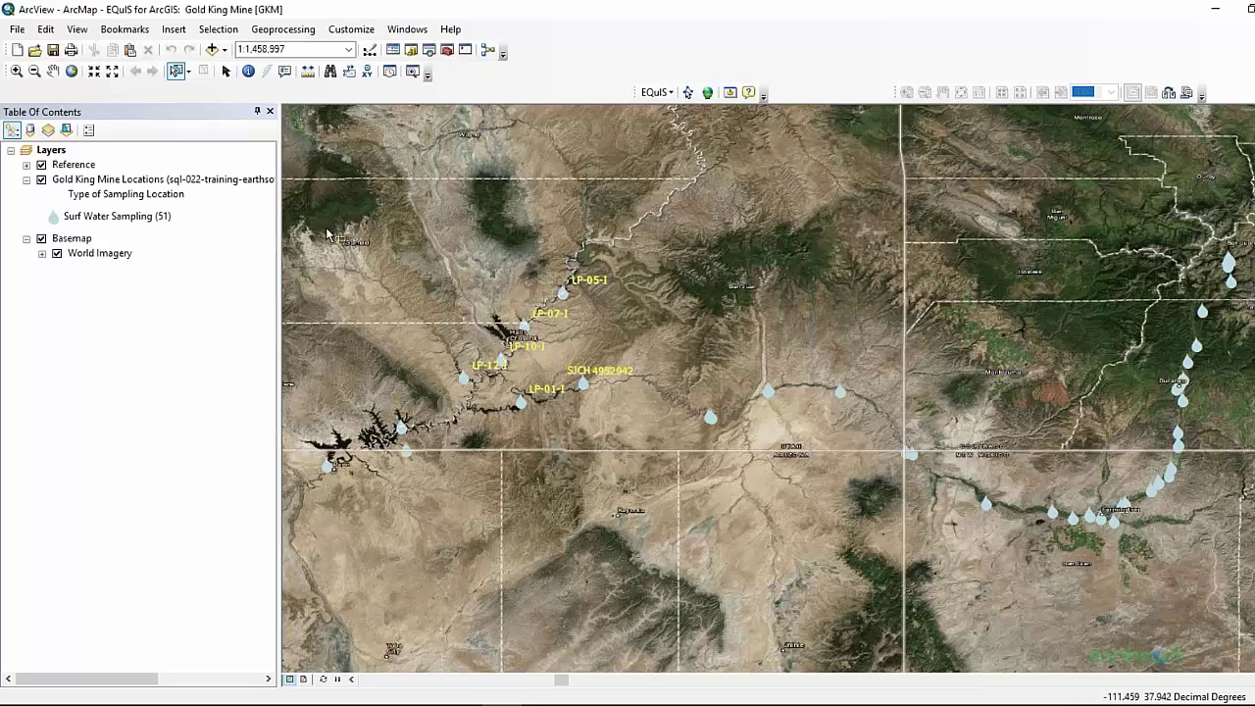
Review the label and symbology settings in the Gold King Mine Locations layer's properties without changing them.
{"action": "right_click", "coordinate": [149, 182]}
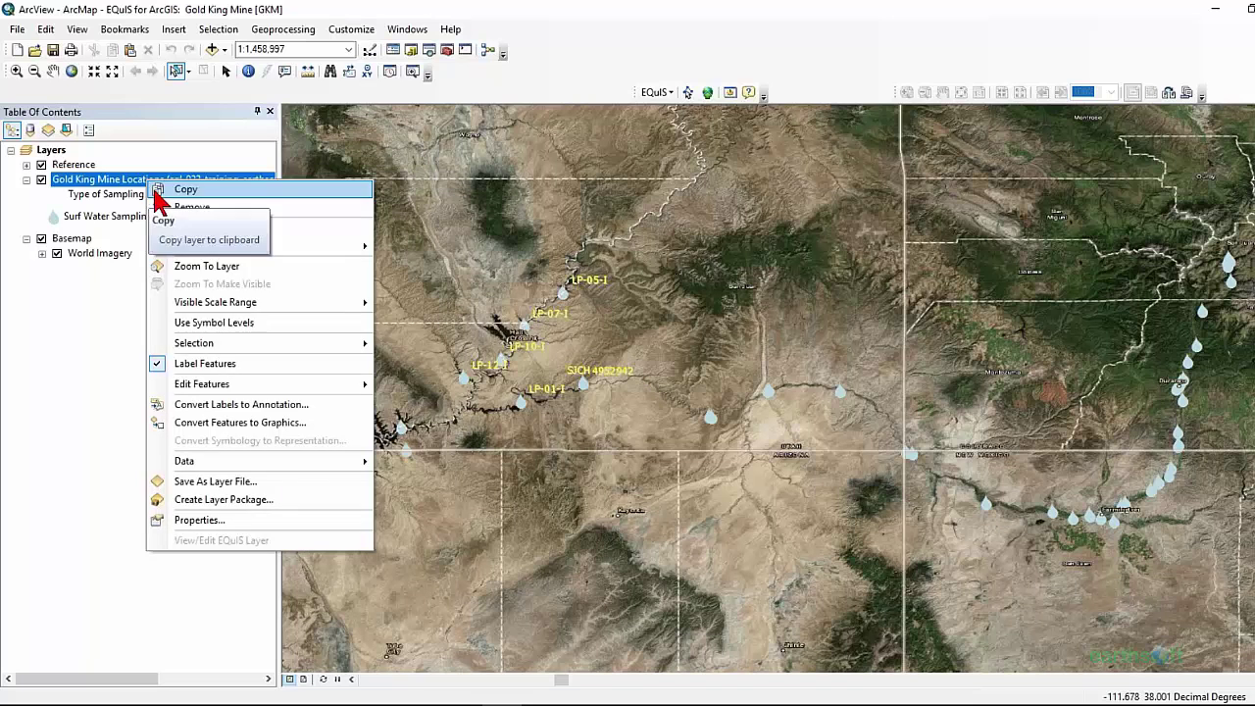
{"action": "left_click", "coordinate": [218, 521]}
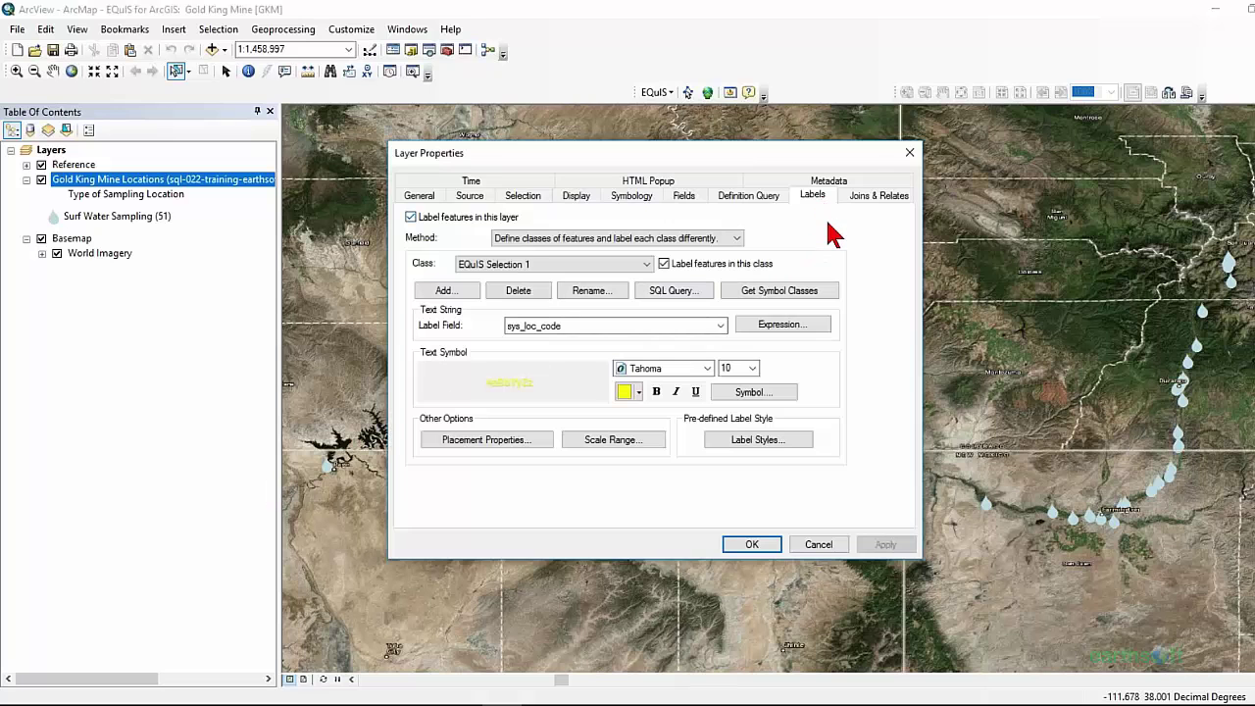
{"action": "left_click", "coordinate": [618, 198]}
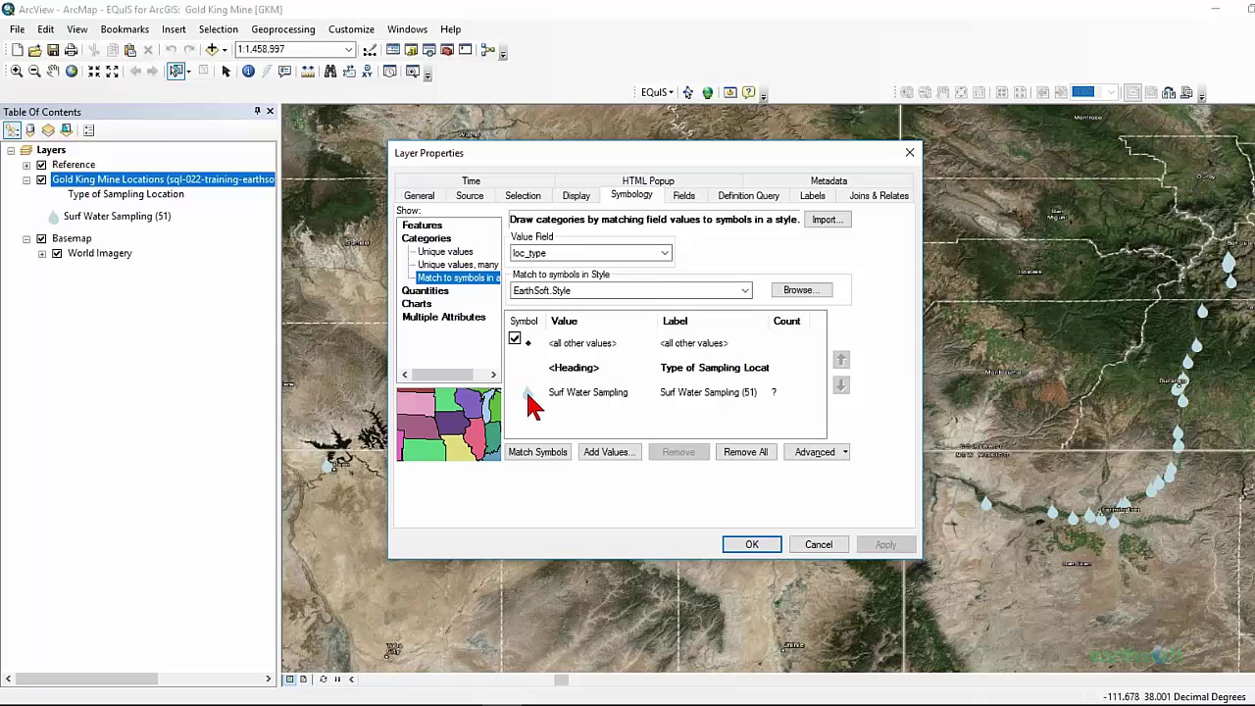
{"action": "left_click", "coordinate": [821, 549]}
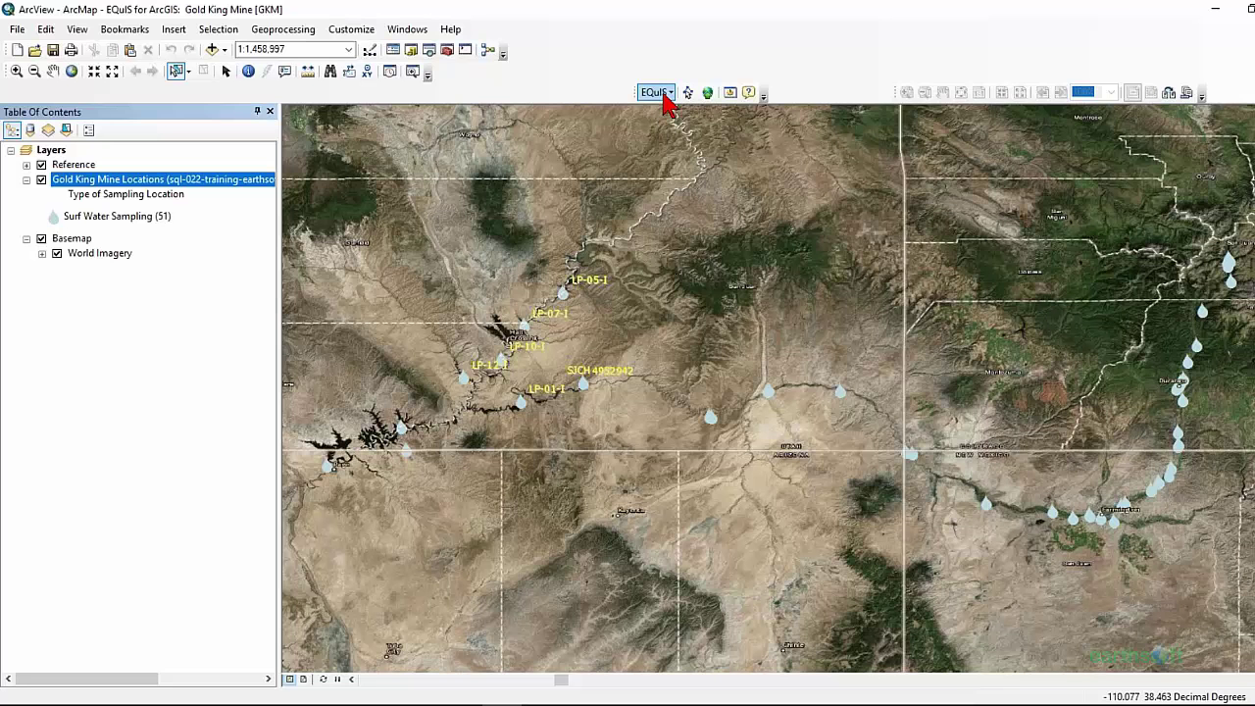
Review the EQuIS for ArcGIS options for the Add Facility defaults and for map layout and layer symbology.
{"action": "left_click", "coordinate": [654, 92]}
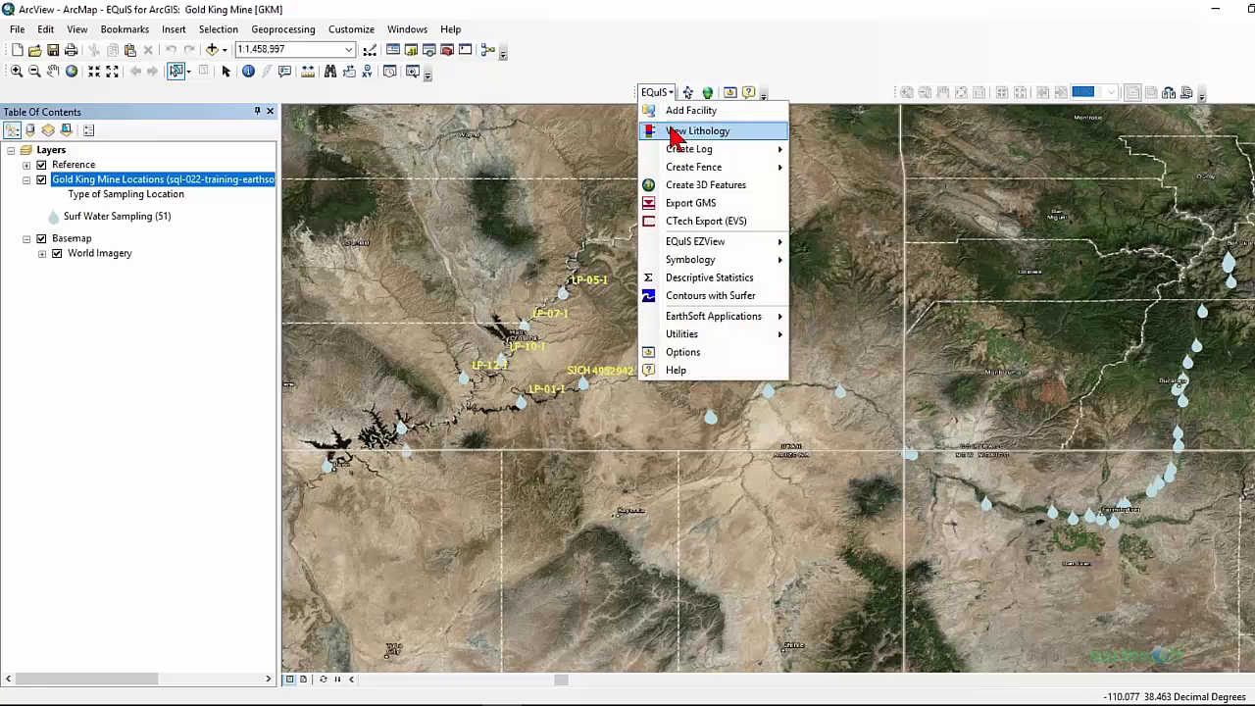
{"action": "left_click", "coordinate": [735, 363]}
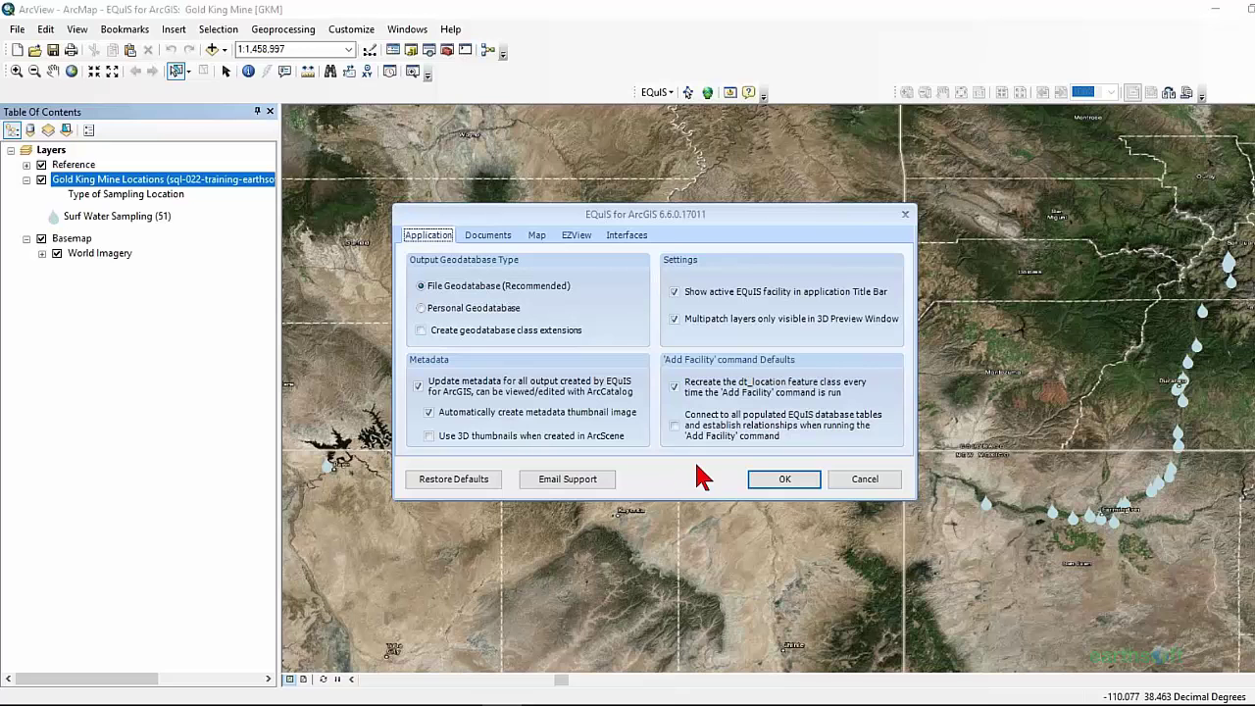
{"action": "mouse_move", "coordinate": [708, 439]}
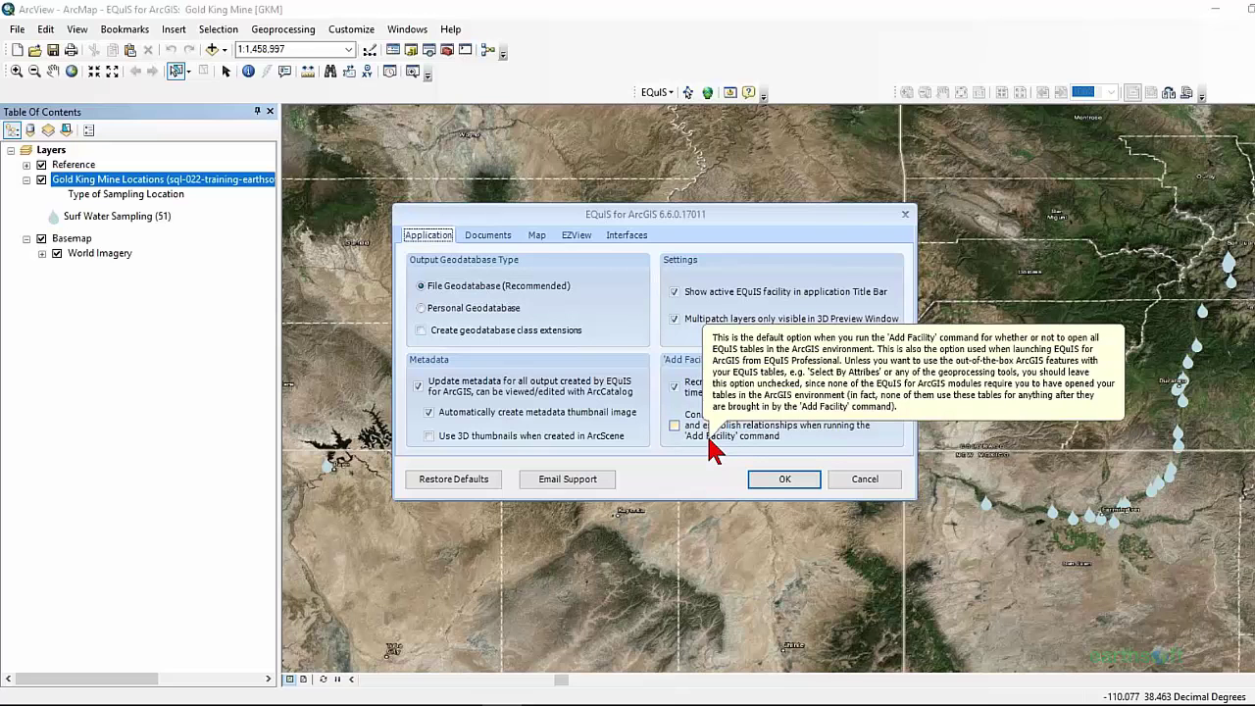
{"action": "left_click", "coordinate": [536, 236]}
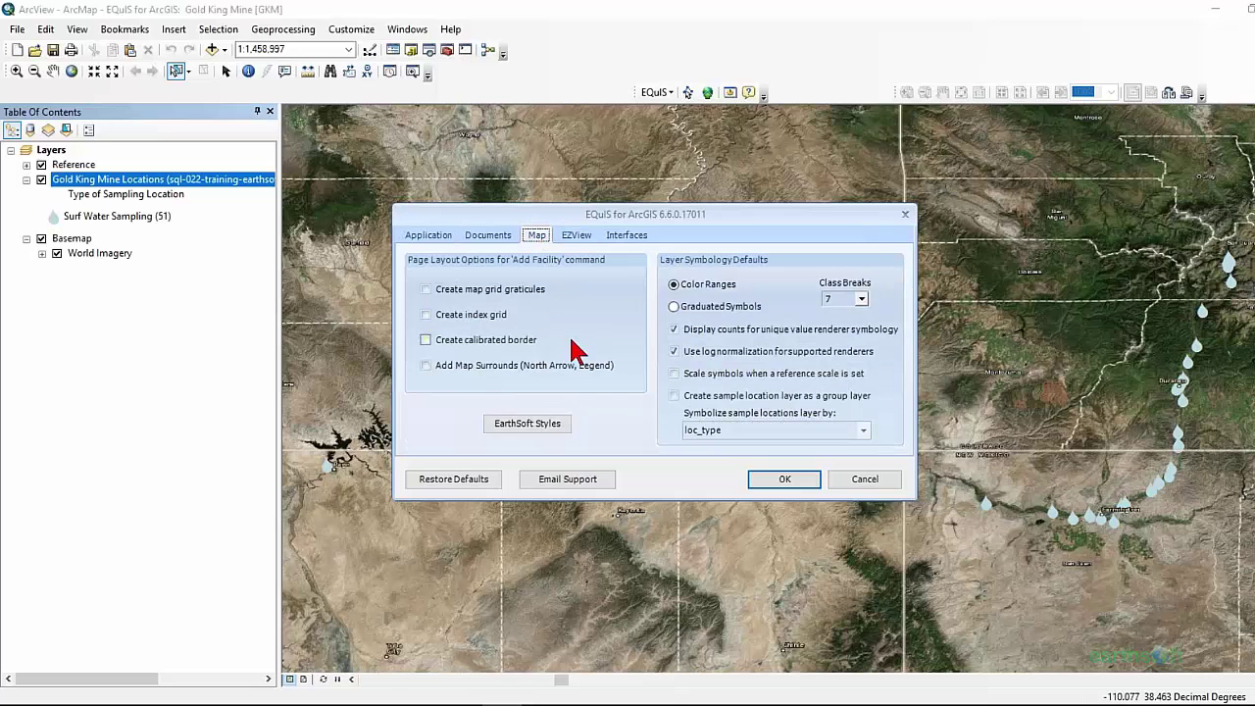
Open the EarthSoft styles and list the label styles contained in EarthSoft.Style.
{"action": "left_click", "coordinate": [555, 425]}
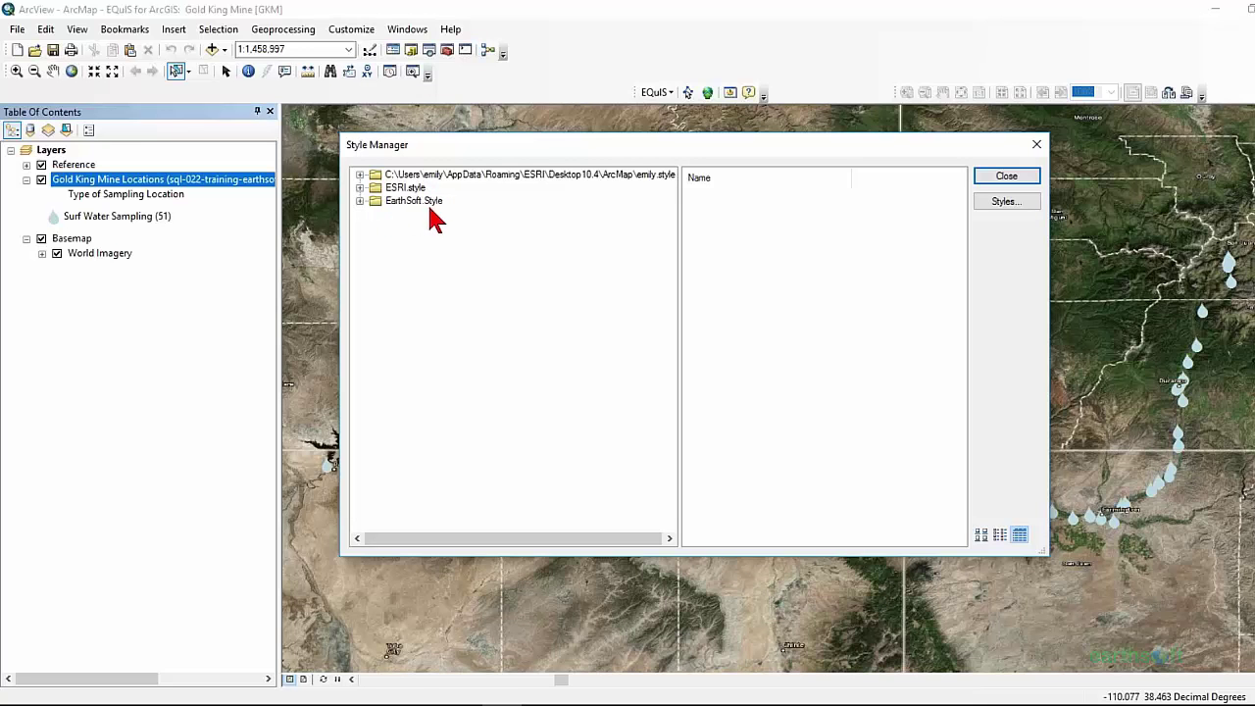
{"action": "left_click", "coordinate": [360, 201]}
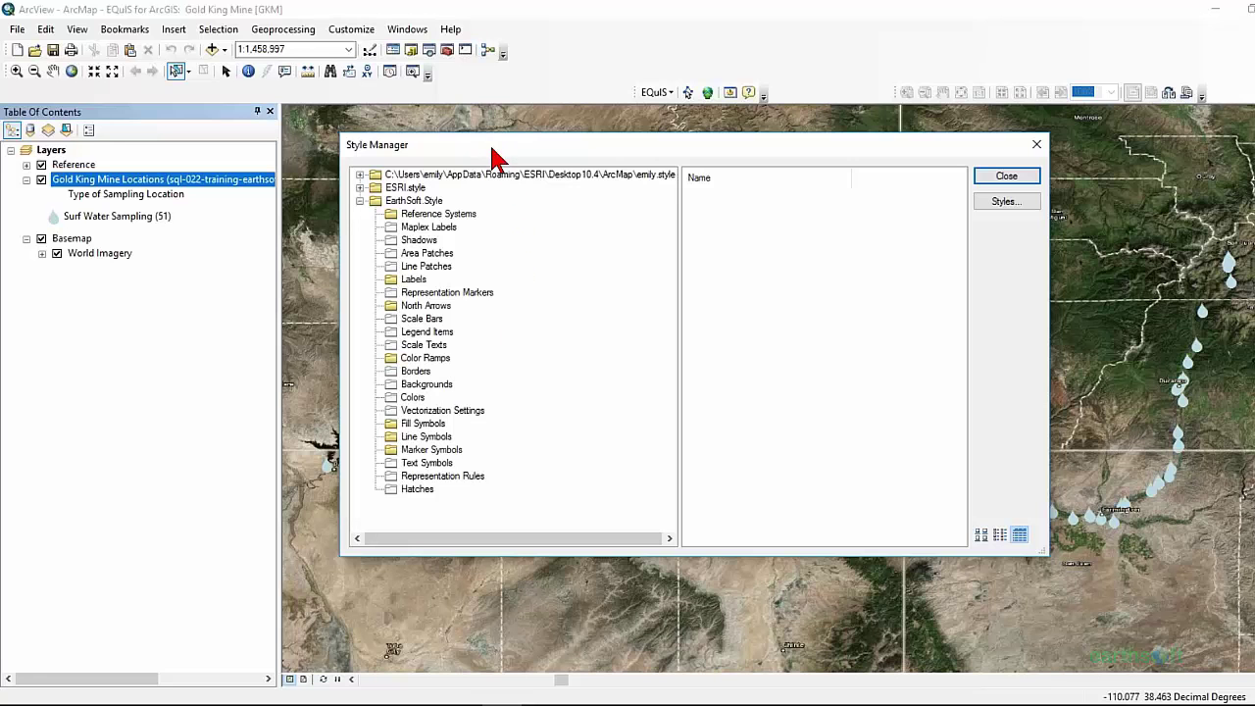
{"action": "mouse_move", "coordinate": [495, 157]}
{"action": "left_mouse_down"}
{"action": "mouse_move", "coordinate": [546, 154]}
{"action": "mouse_move", "coordinate": [503, 160]}
{"action": "left_mouse_up"}
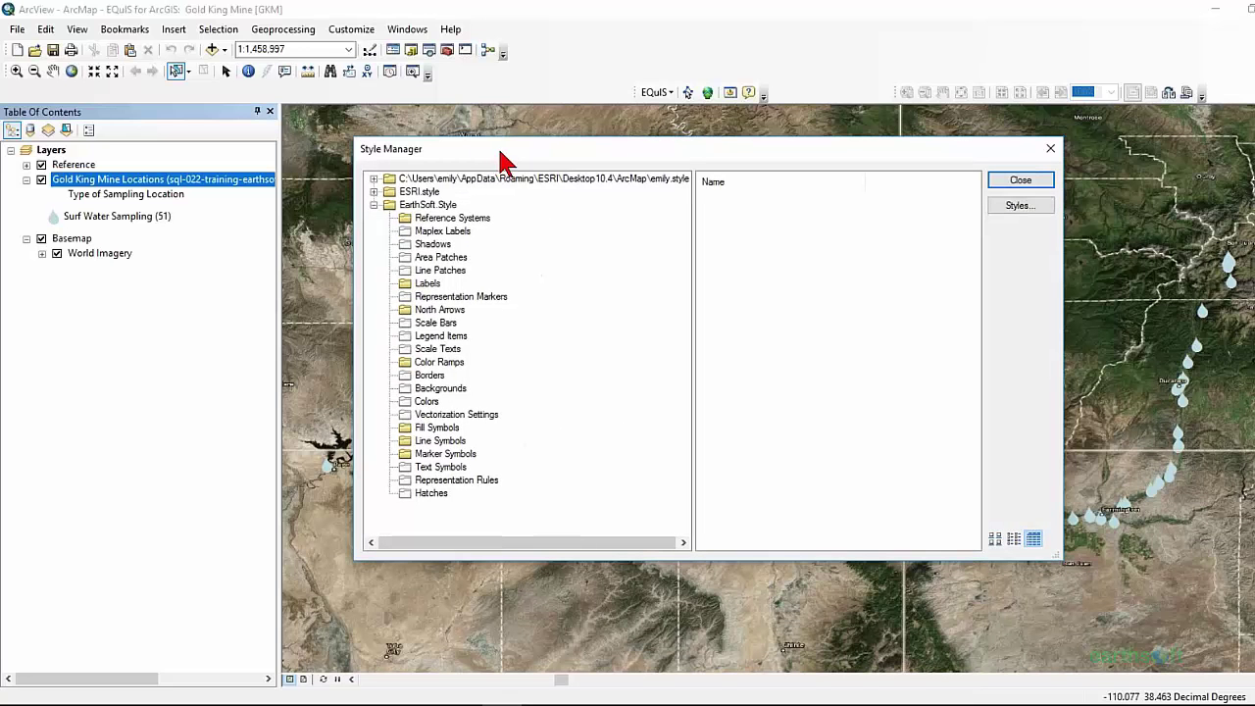
{"action": "left_click", "coordinate": [428, 284]}
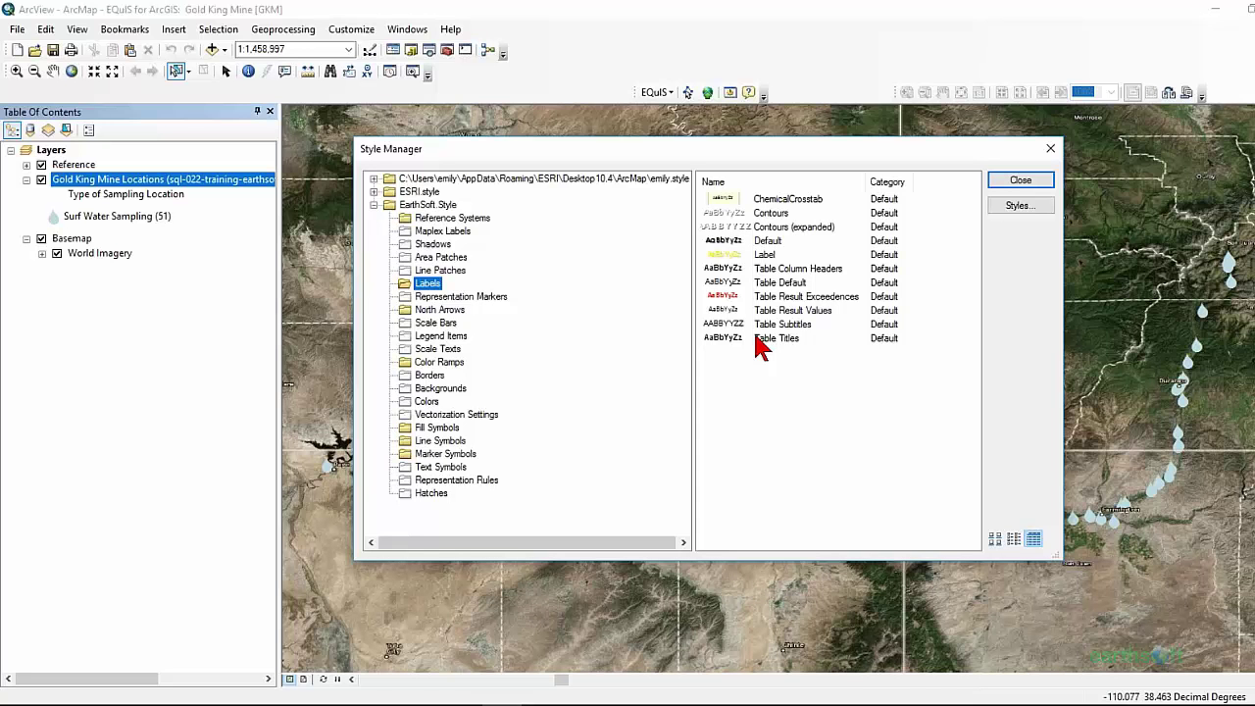
Set the text symbol of the style named Label to magenta with a size of 14.
{"action": "double_click", "coordinate": [723, 267]}
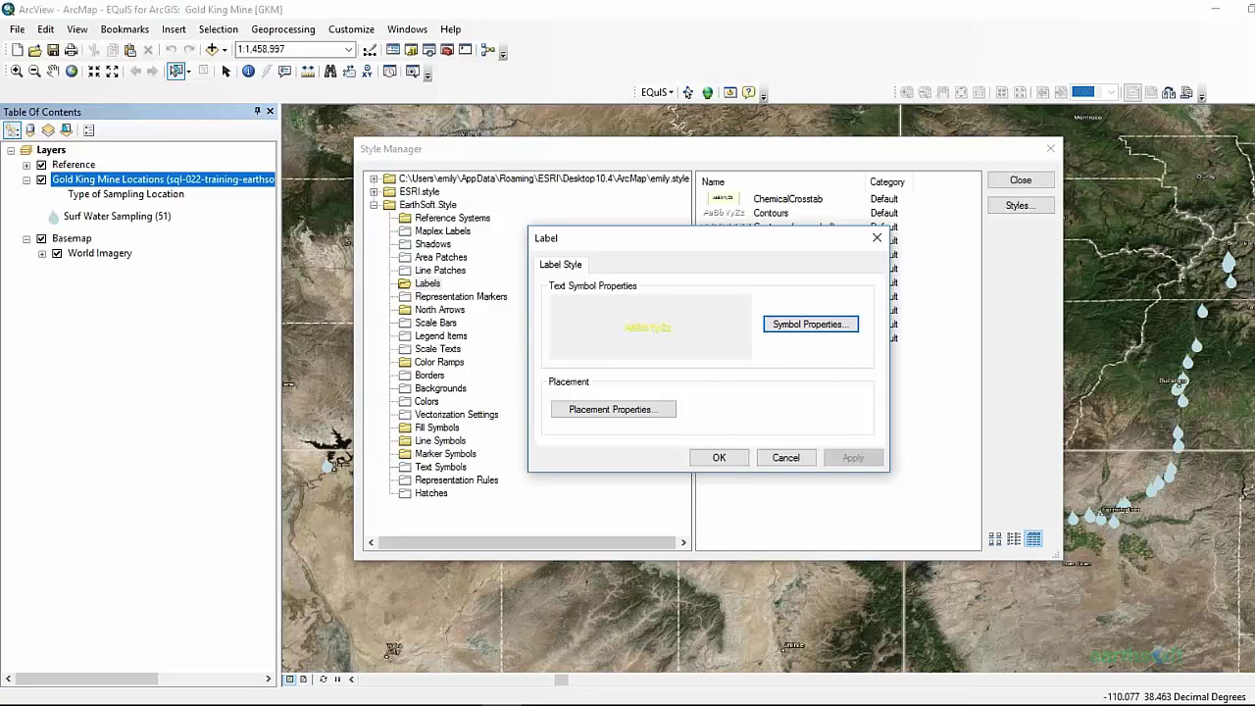
{"action": "left_click", "coordinate": [792, 326]}
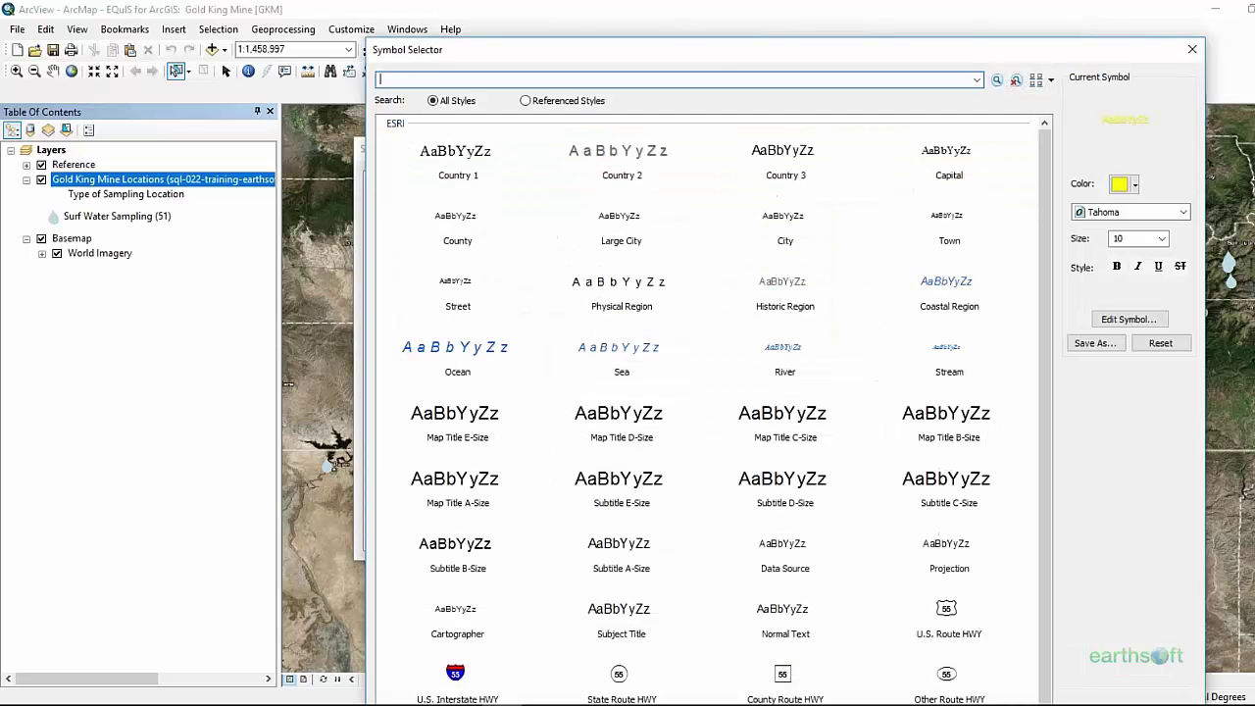
{"action": "left_click_drag", "start_coordinate": [746, 44], "coordinate": [567, 26]}
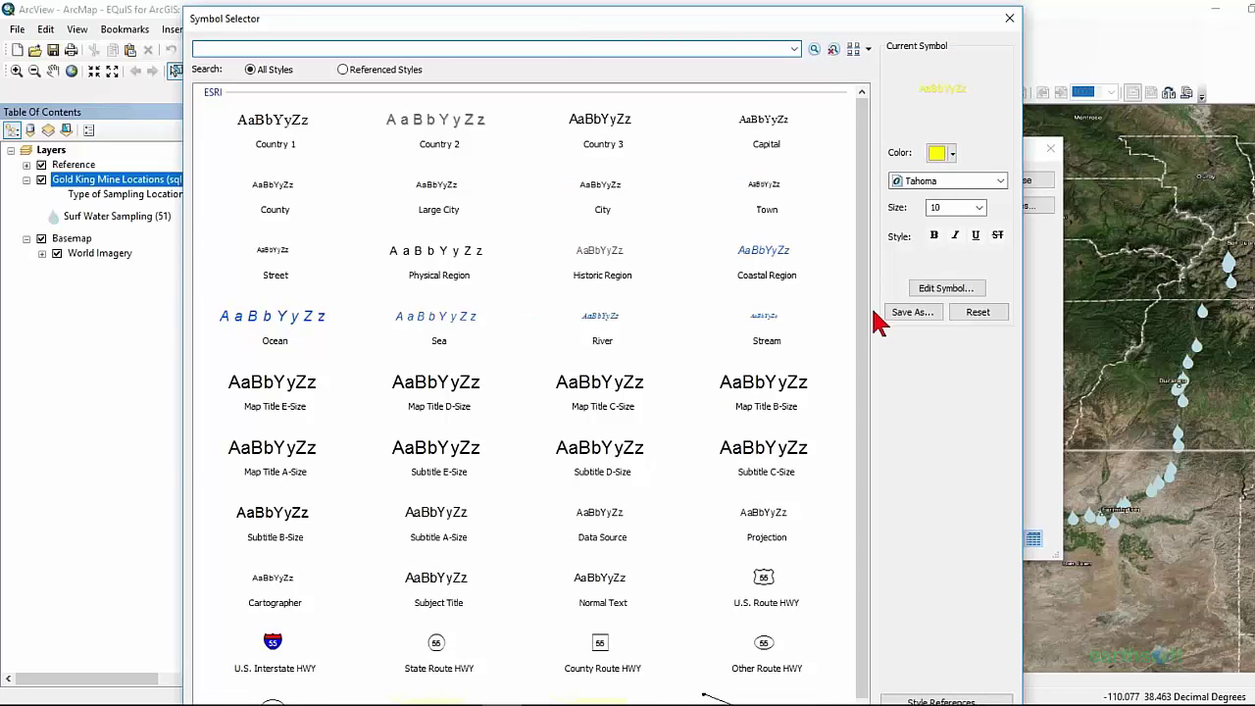
{"action": "left_click", "coordinate": [952, 154]}
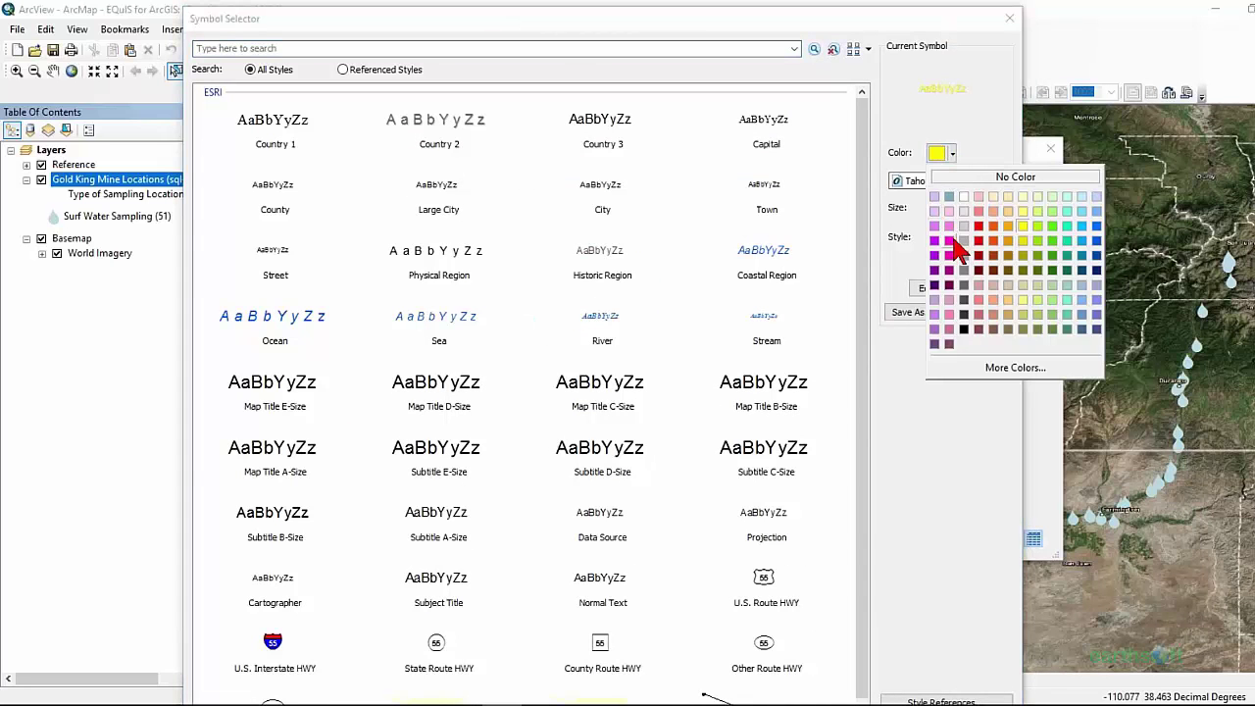
{"action": "left_click", "coordinate": [950, 240]}
{"action": "left_click", "coordinate": [980, 208]}
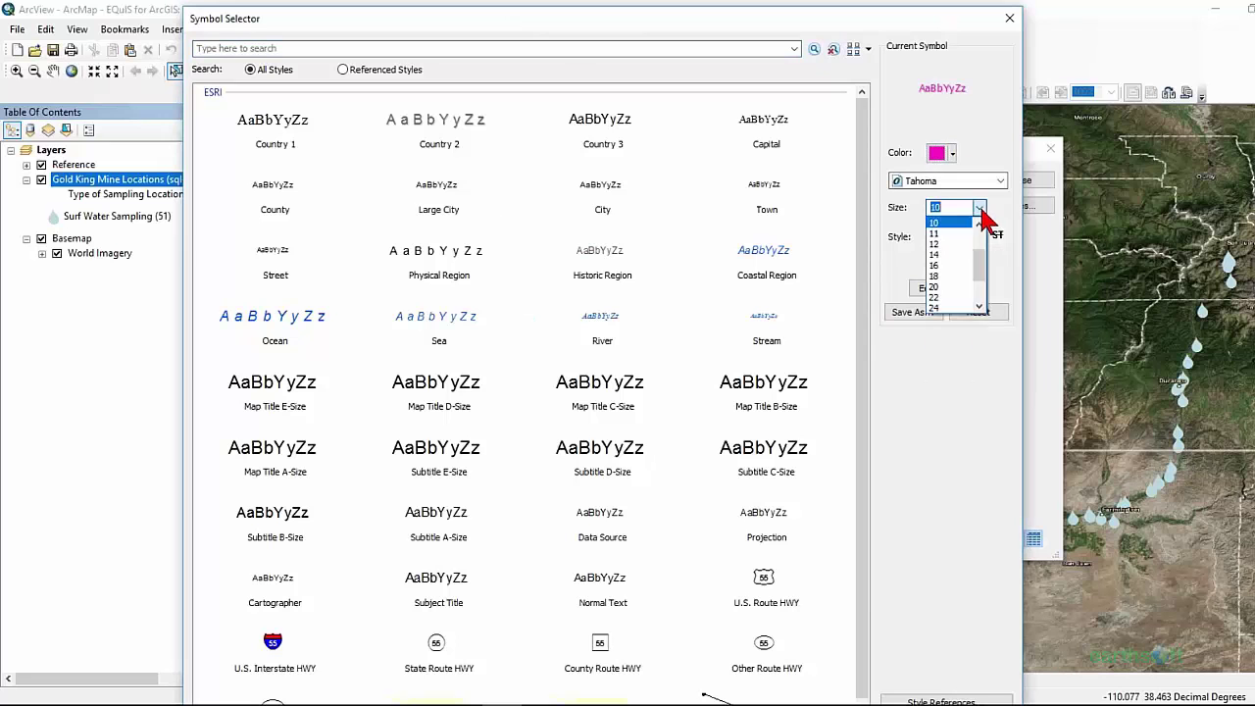
{"action": "left_click", "coordinate": [959, 255]}
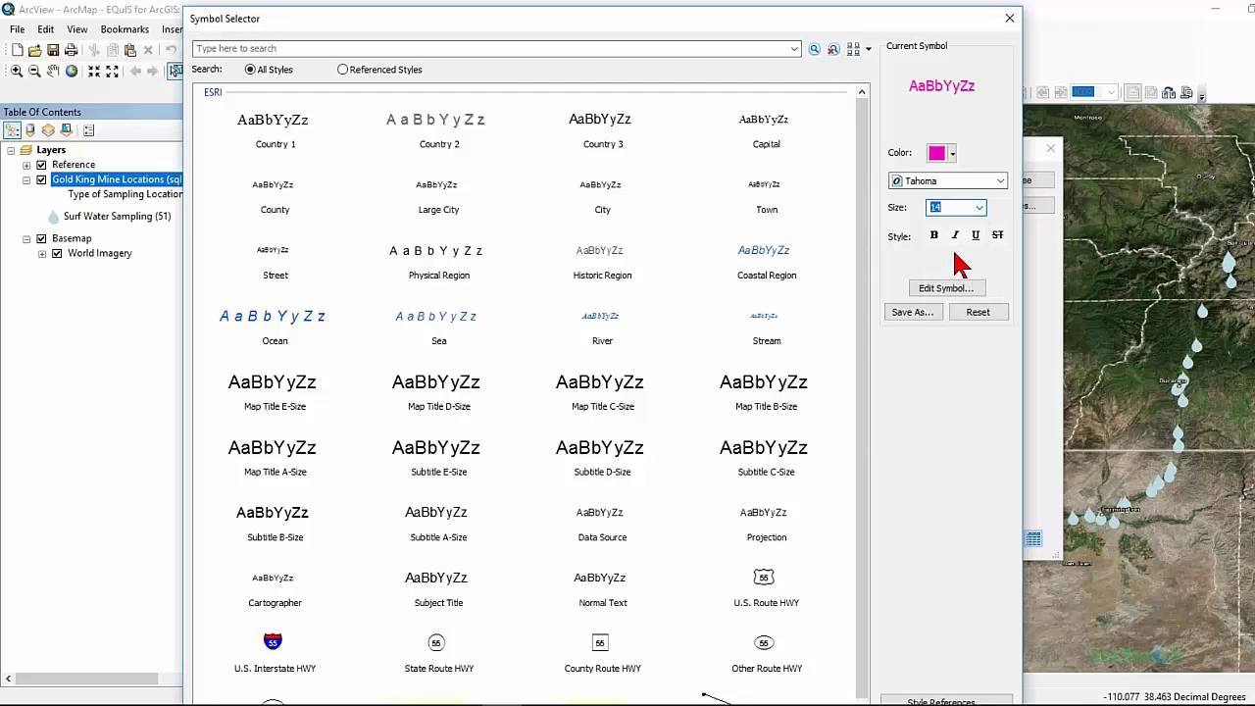
Check the text symbol's save and editor options without changing them, and apply the edited symbol to the Label style.
{"action": "left_click", "coordinate": [929, 314]}
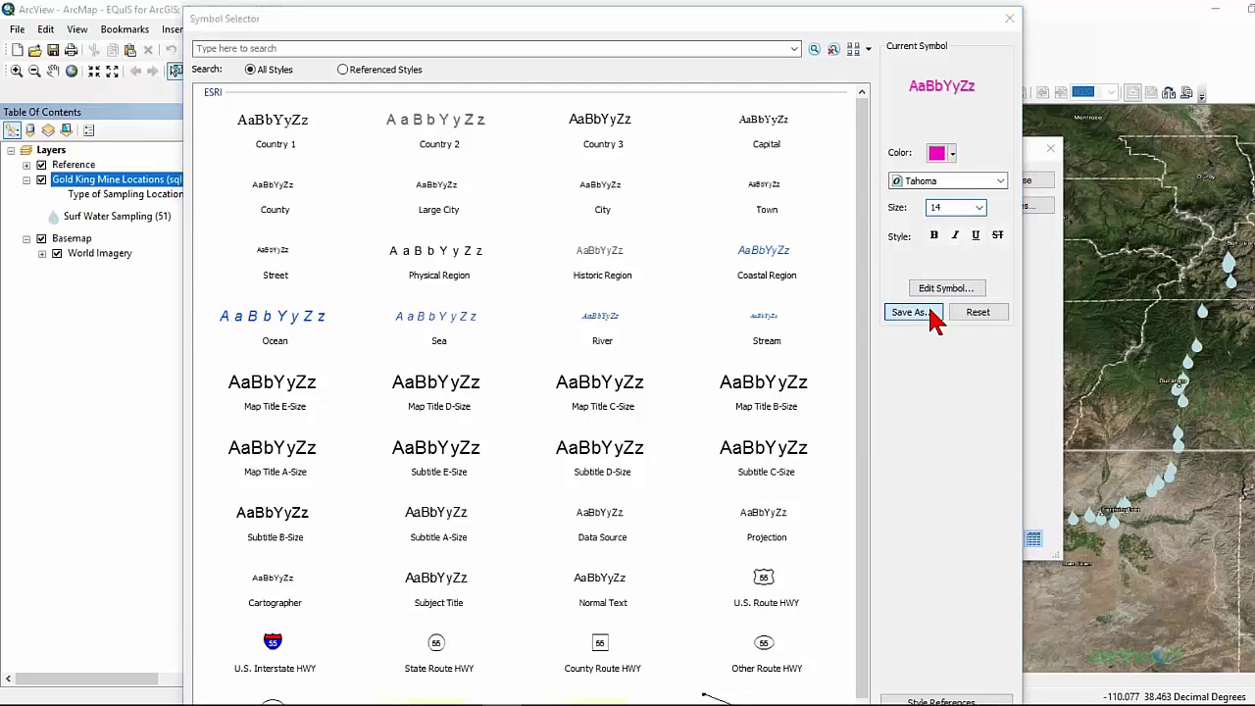
{"action": "left_click", "coordinate": [760, 469]}
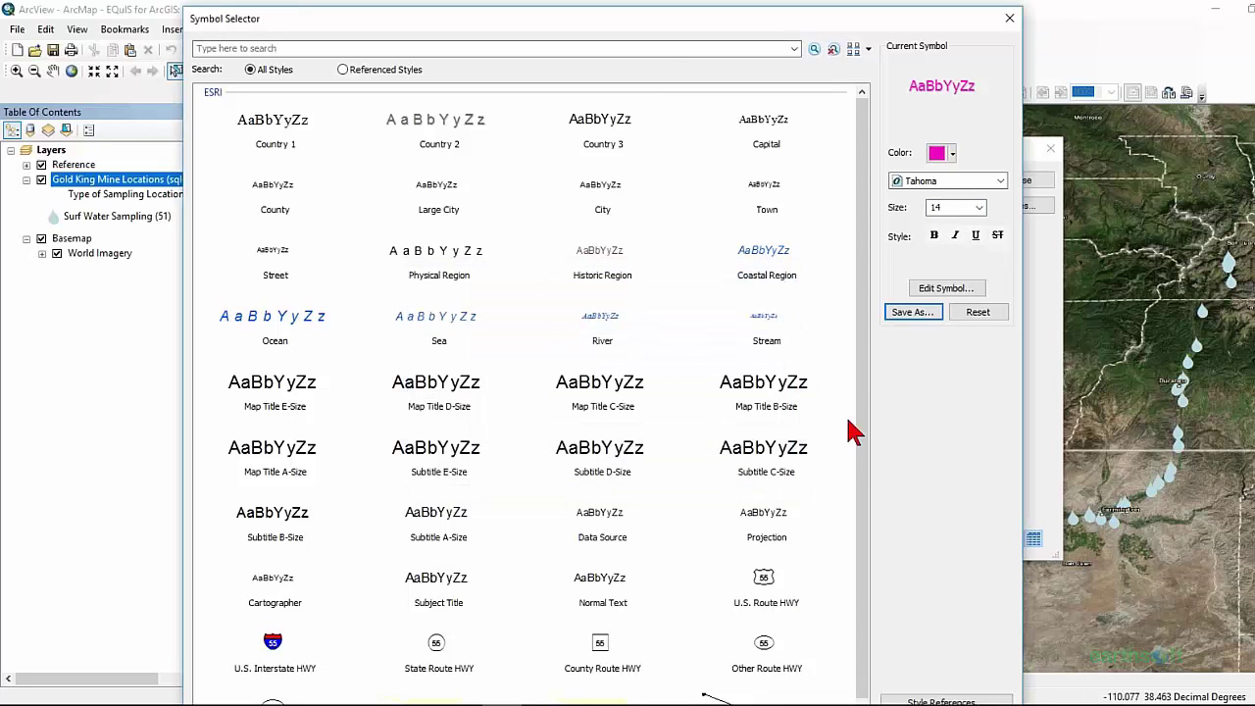
{"action": "left_click", "coordinate": [946, 289]}
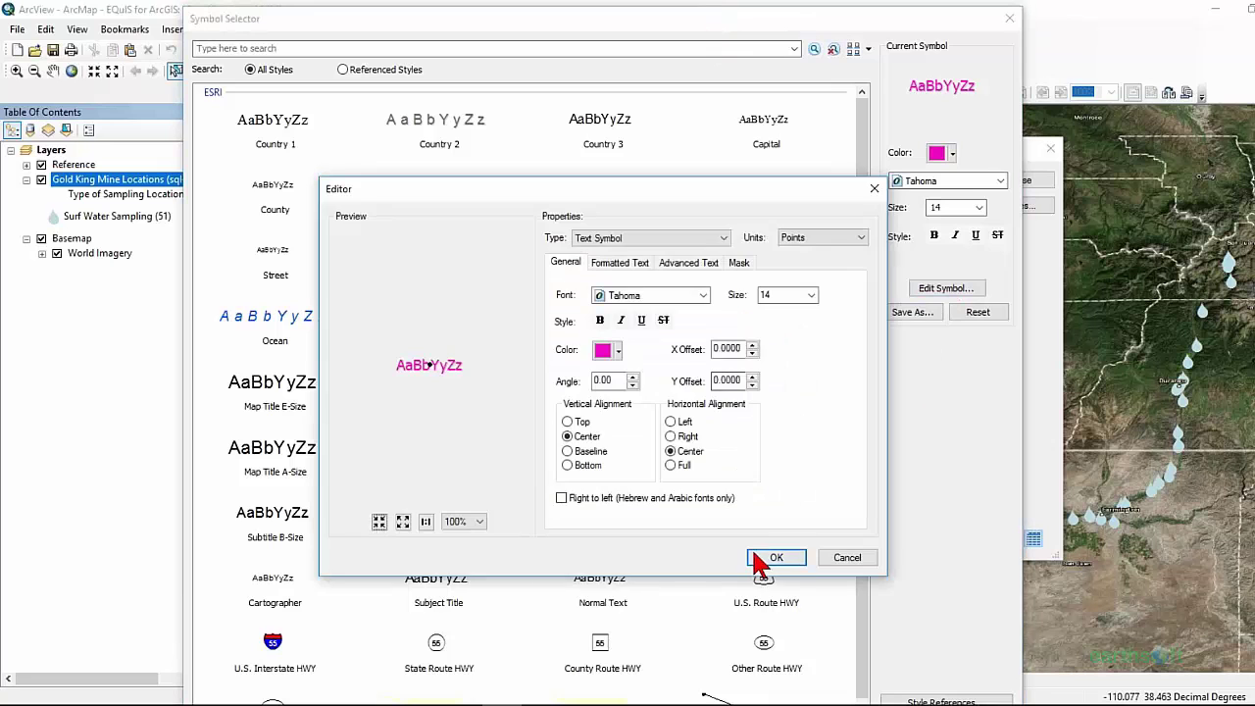
{"action": "left_click", "coordinate": [763, 558]}
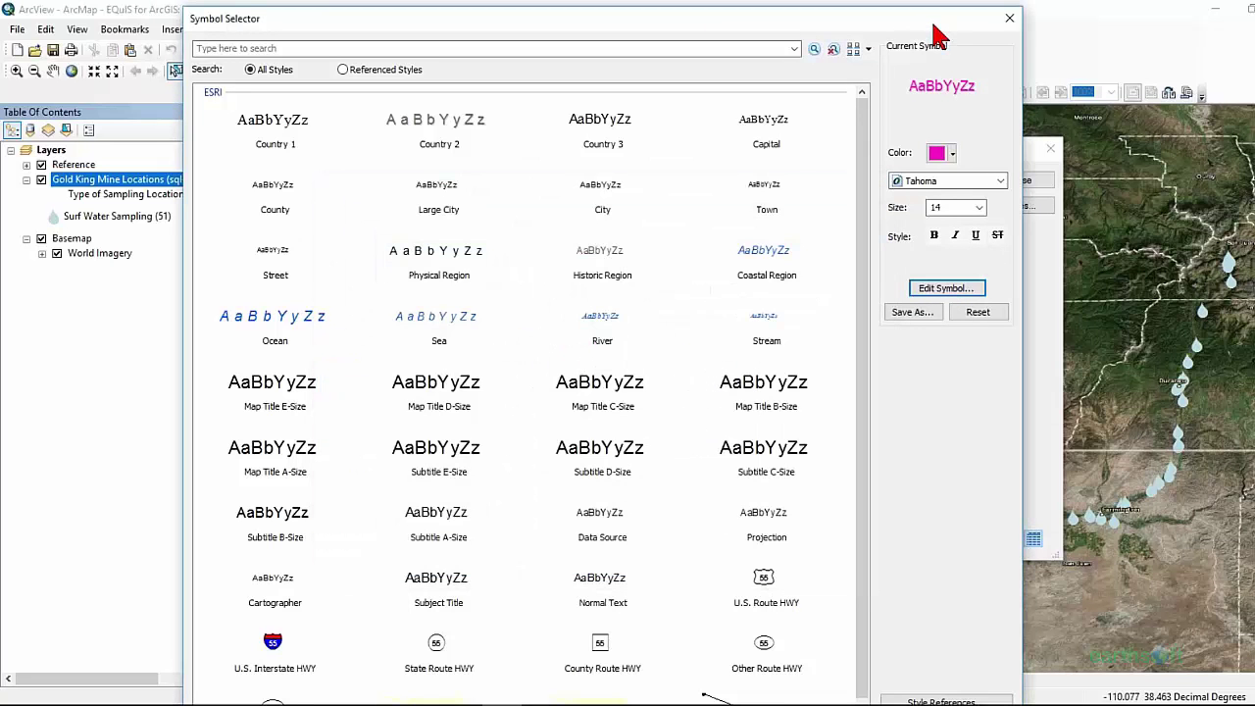
{"action": "left_click_drag", "start_coordinate": [902, 9], "coordinate": [906, 49]}
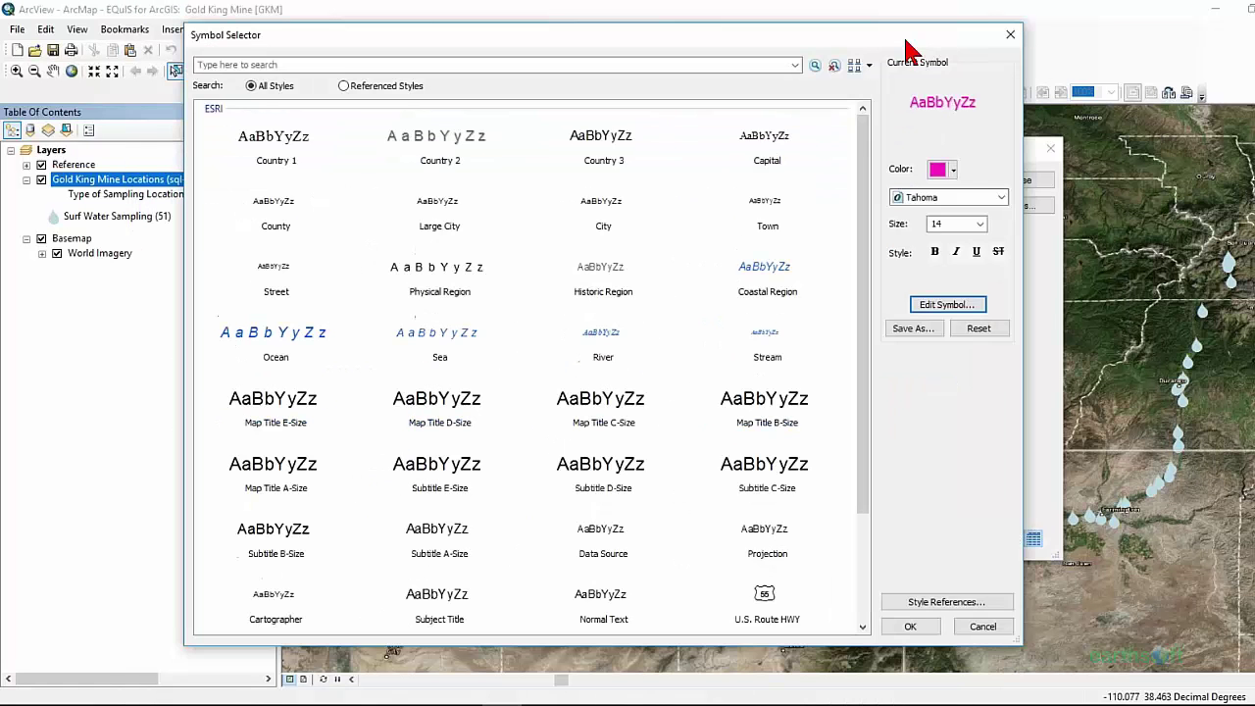
{"action": "left_click", "coordinate": [909, 626]}
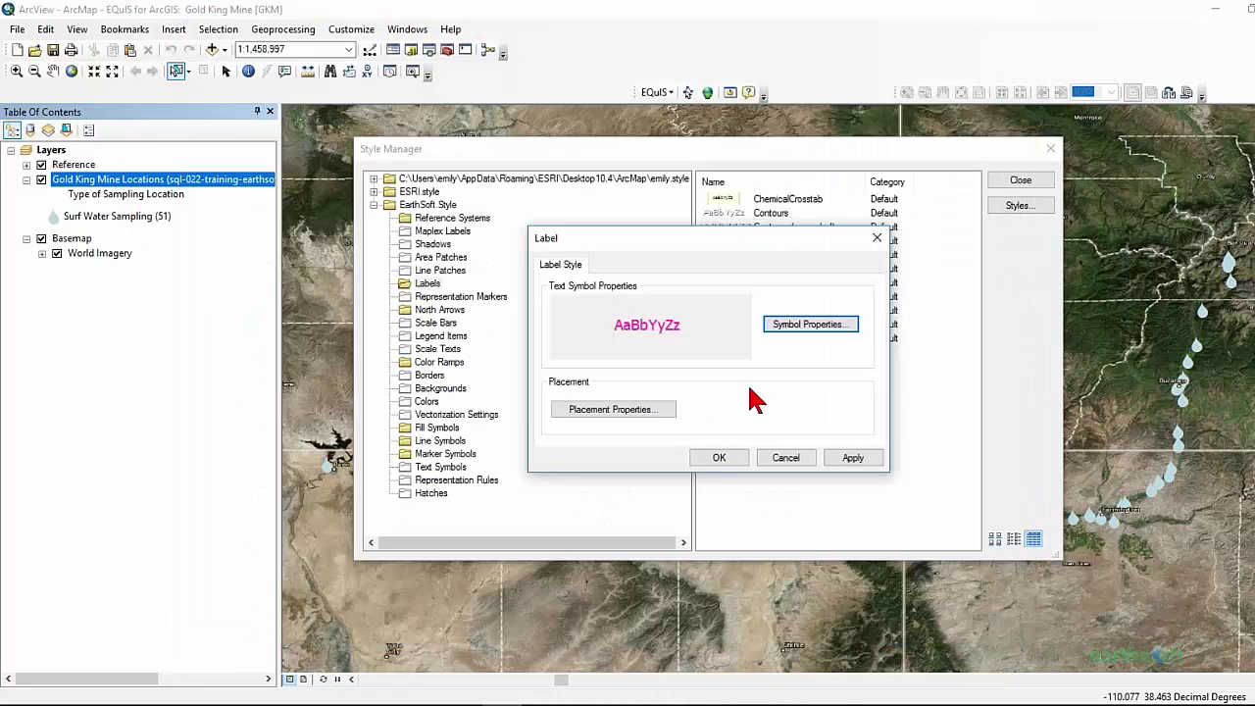
{"action": "left_click", "coordinate": [720, 458]}
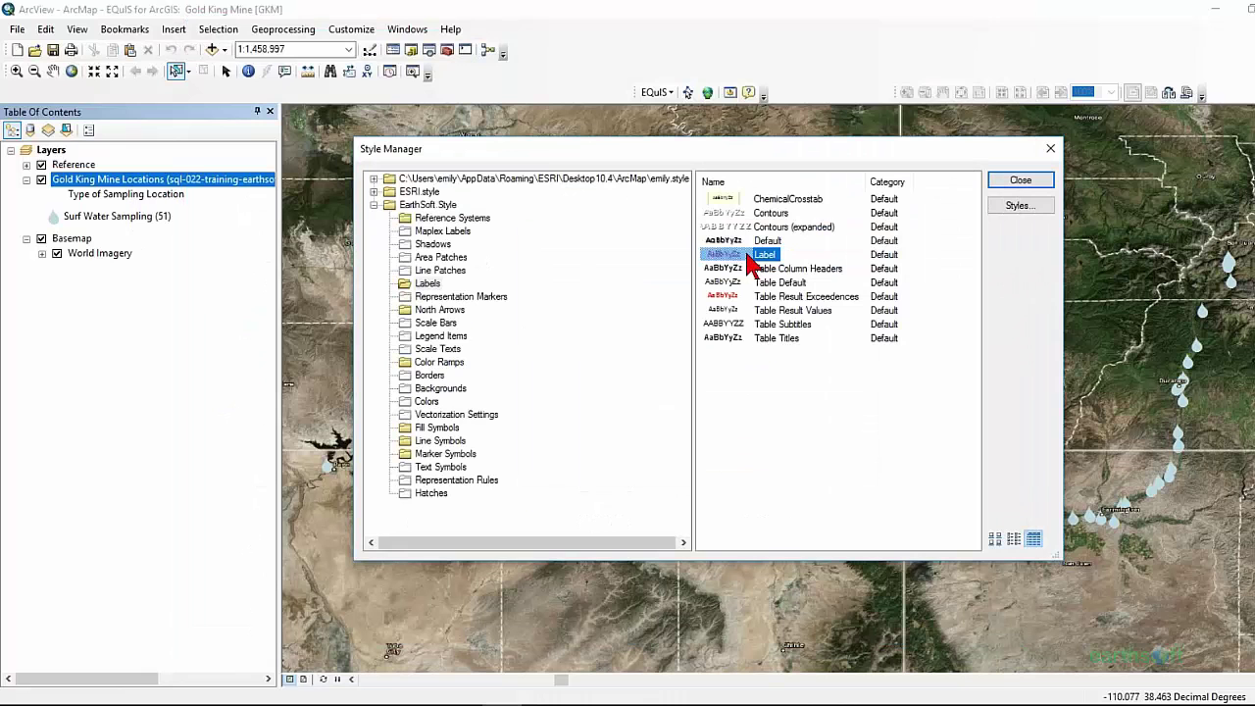
{"action": "left_click", "coordinate": [755, 269]}
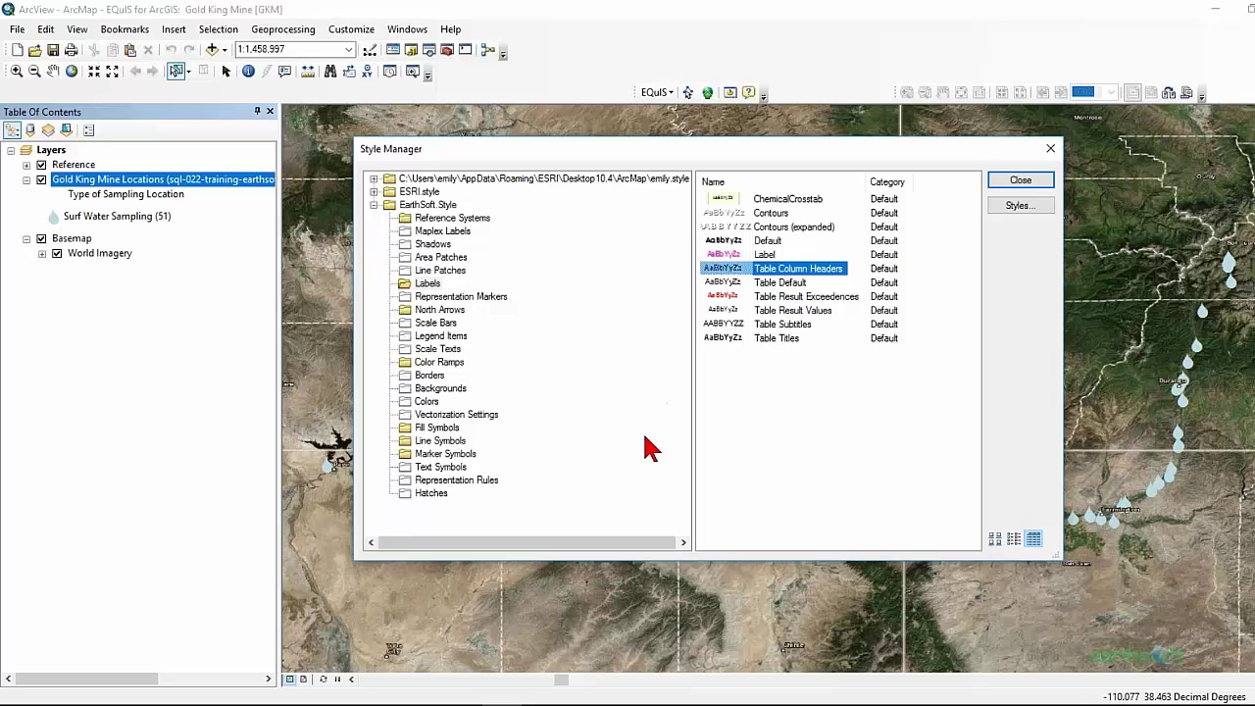
Review the properties of the Surf Water Sampling marker symbol in EarthSoft.Style without changing them.
{"action": "left_click", "coordinate": [465, 456]}
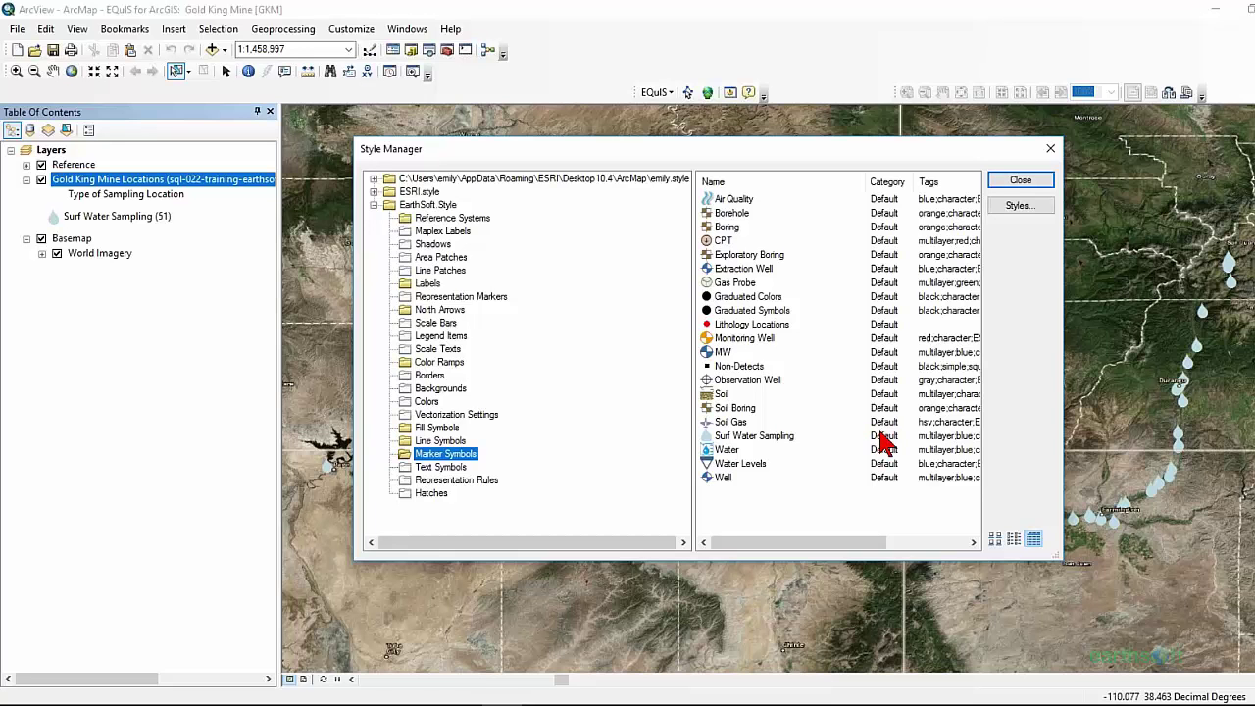
{"action": "left_click", "coordinate": [775, 443]}
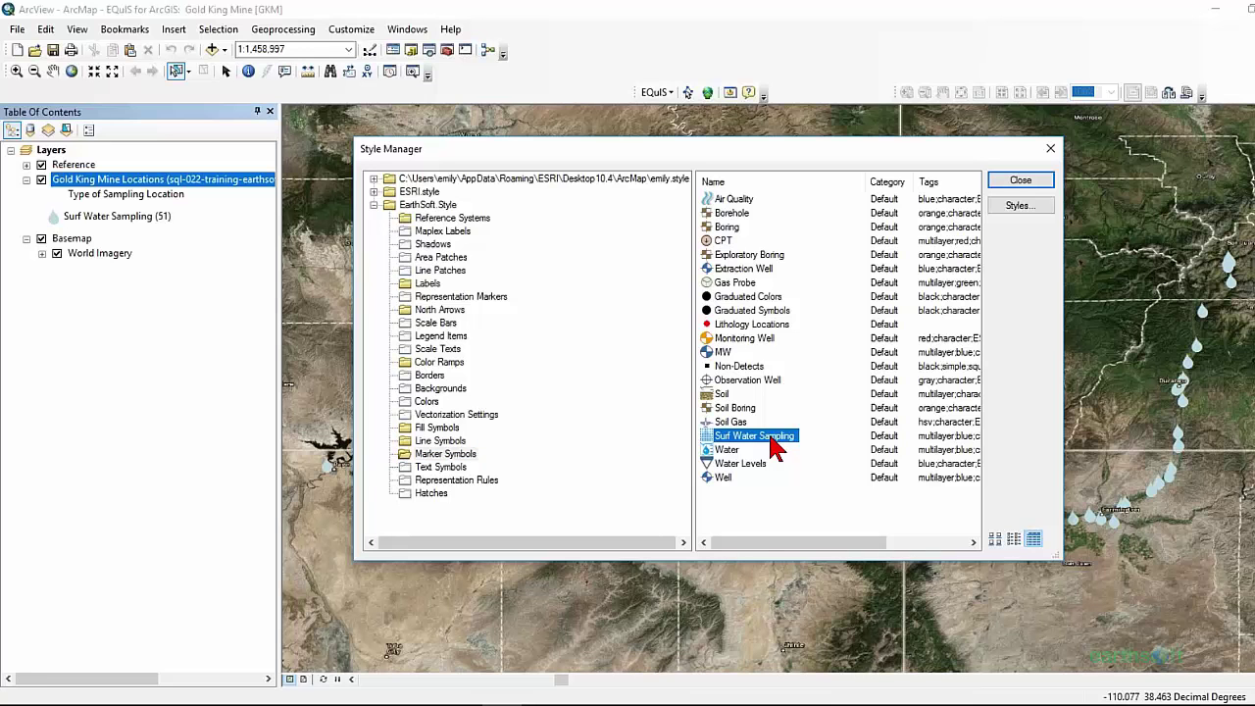
{"action": "double_click", "coordinate": [773, 441]}
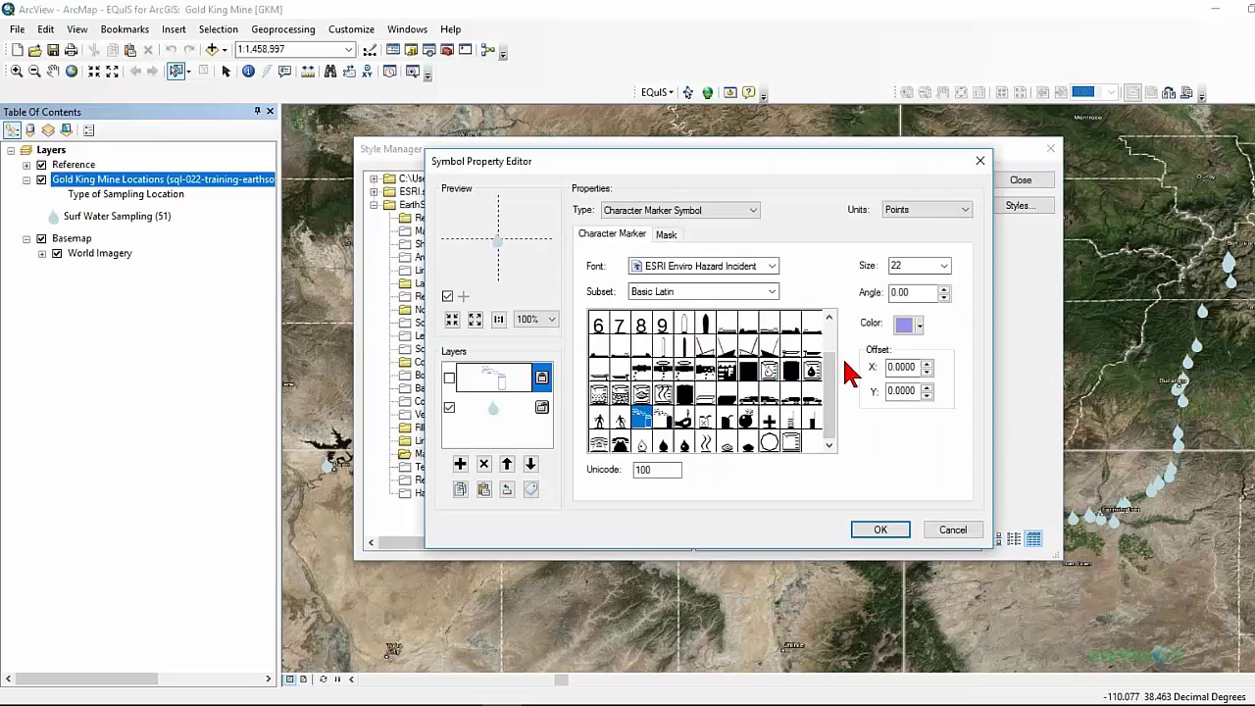
{"action": "left_click", "coordinate": [953, 530]}
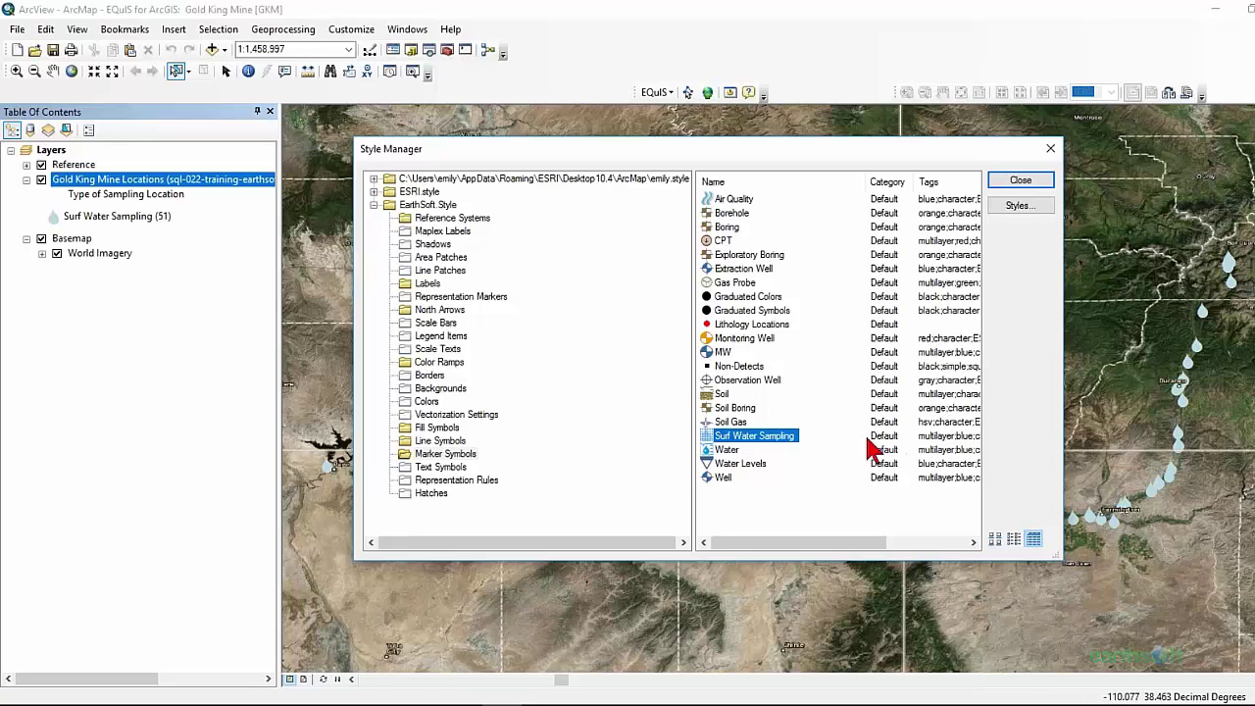
Duplicate the Surf Water Sampling marker symbol and name the copy Surf Water Sampling.
{"action": "right_click", "coordinate": [788, 446]}
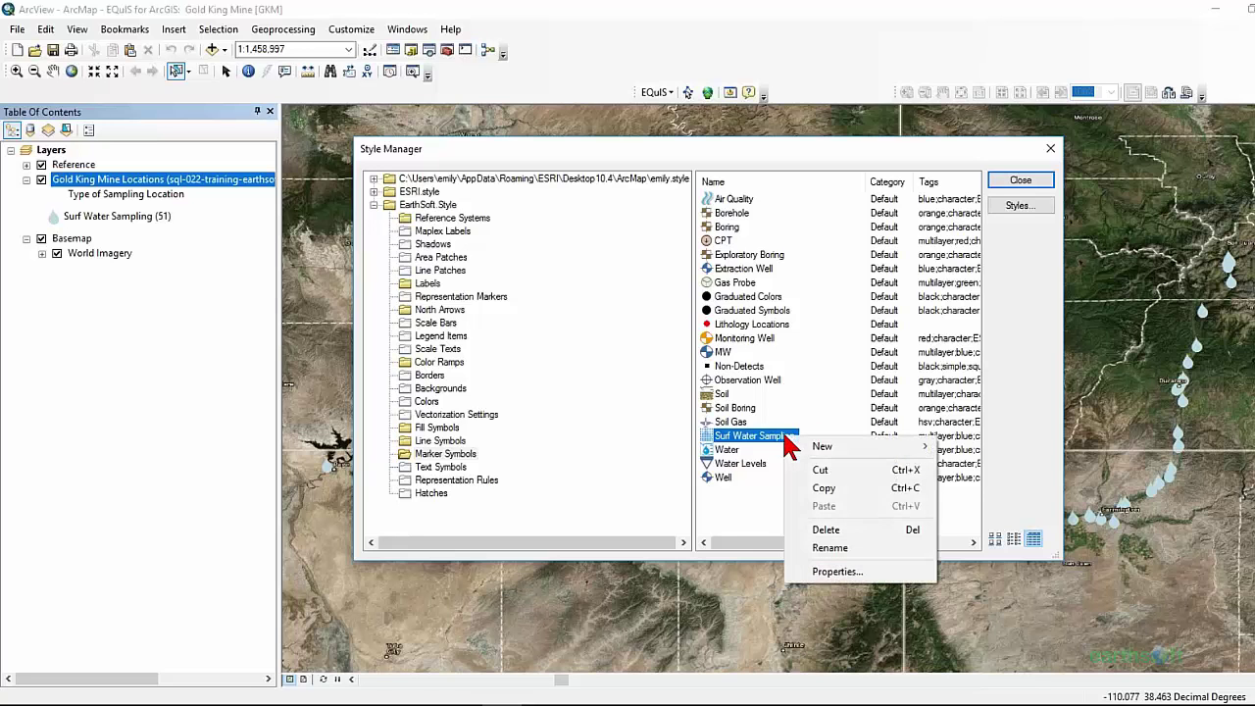
{"action": "left_click", "coordinate": [827, 493]}
{"action": "right_click", "coordinate": [745, 503]}
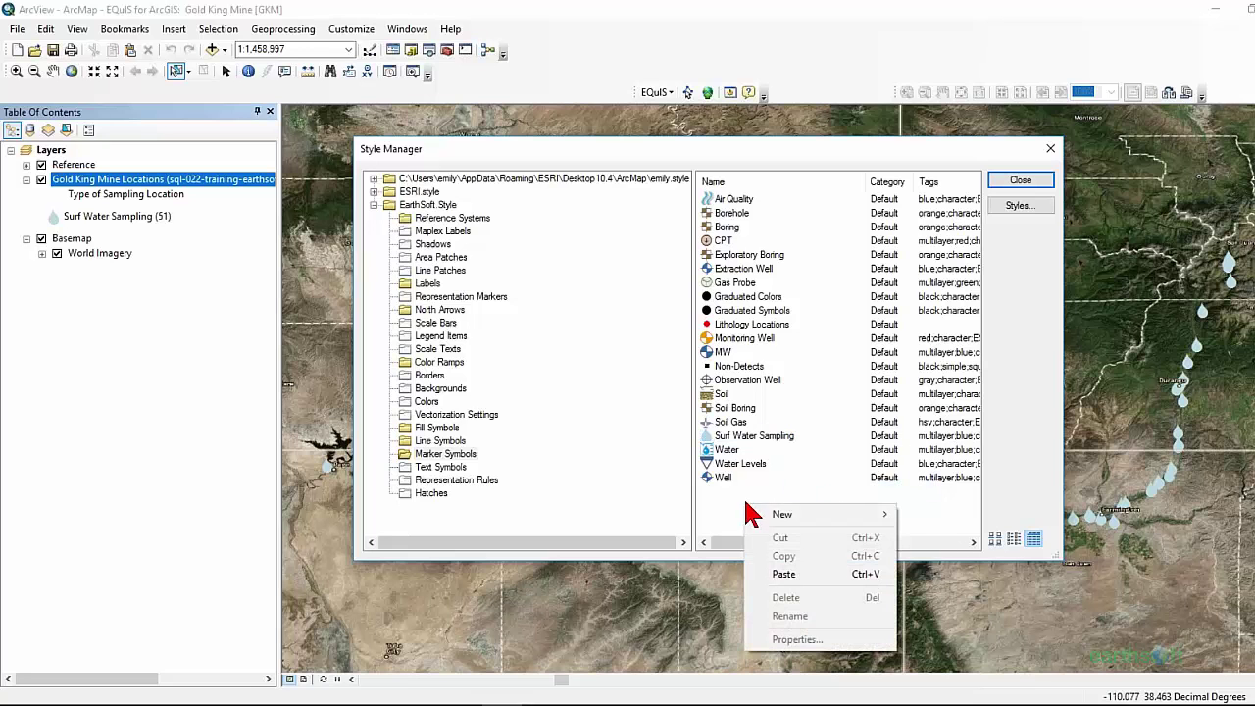
{"action": "left_click", "coordinate": [813, 578]}
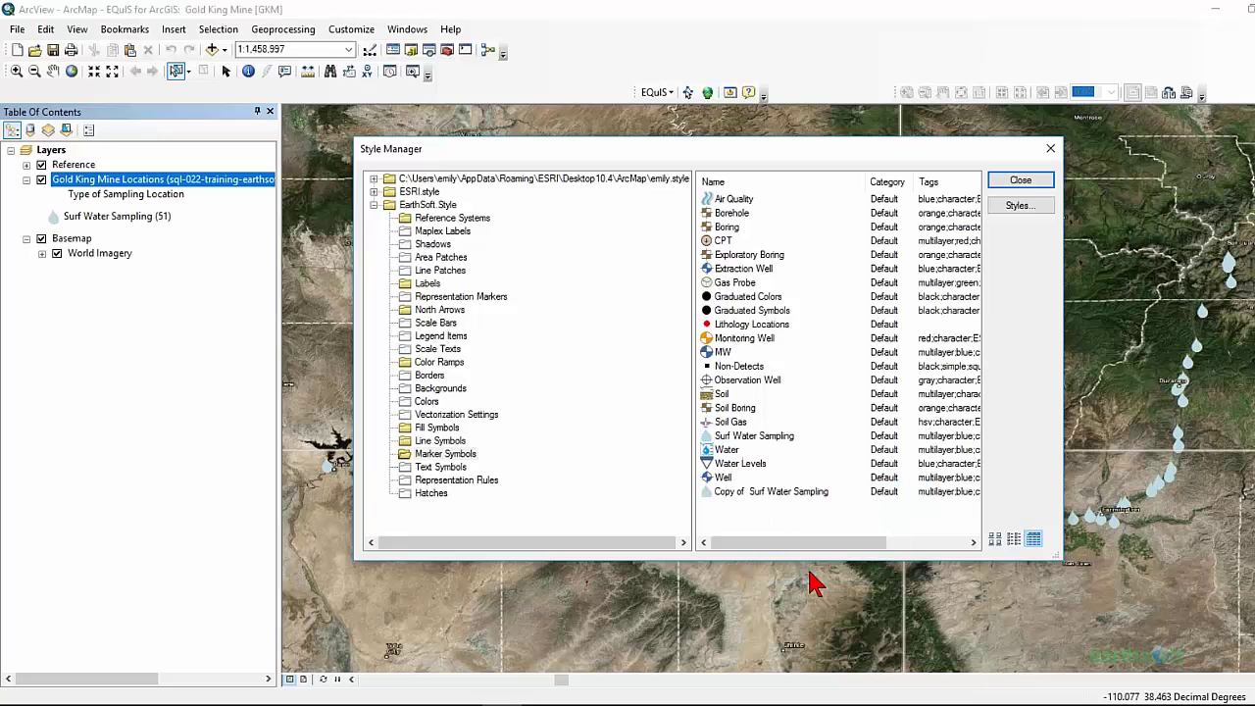
{"action": "left_click", "coordinate": [745, 493]}
{"action": "left_click", "coordinate": [752, 492]}
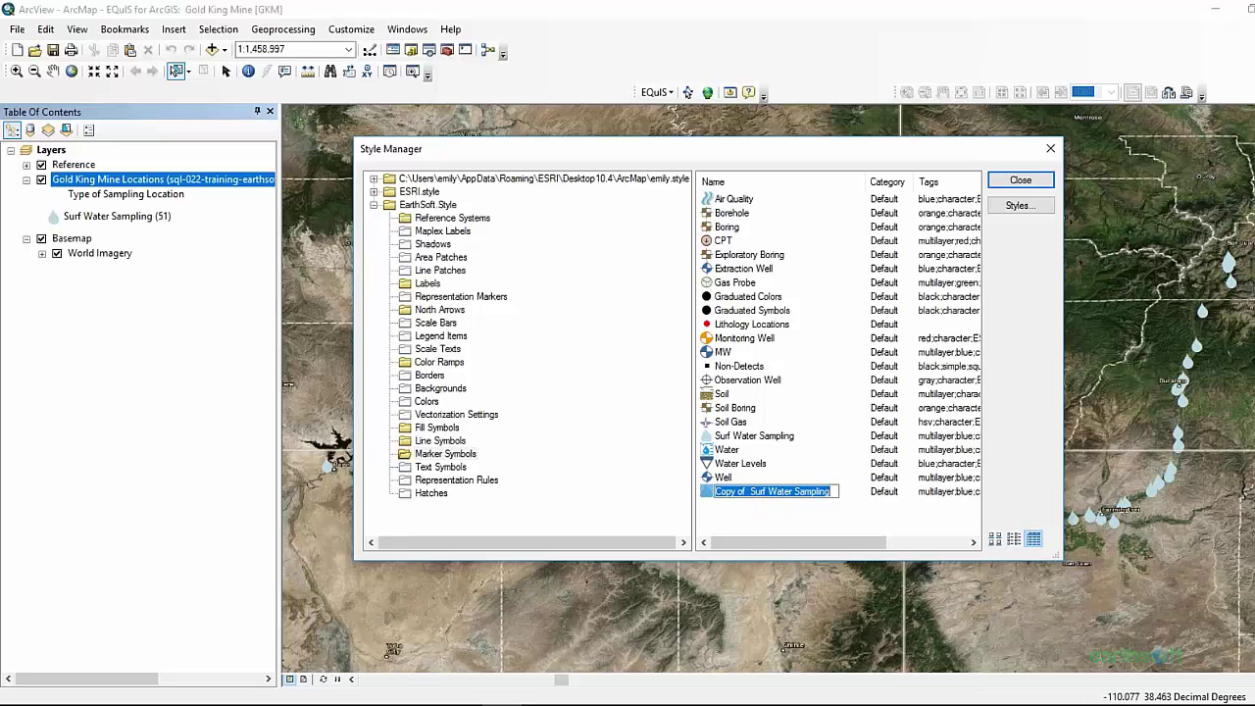
{"action": "left_click_drag", "start_coordinate": [749, 491], "coordinate": [706, 484]}
{"action": "key", "text": "BackSpace"}
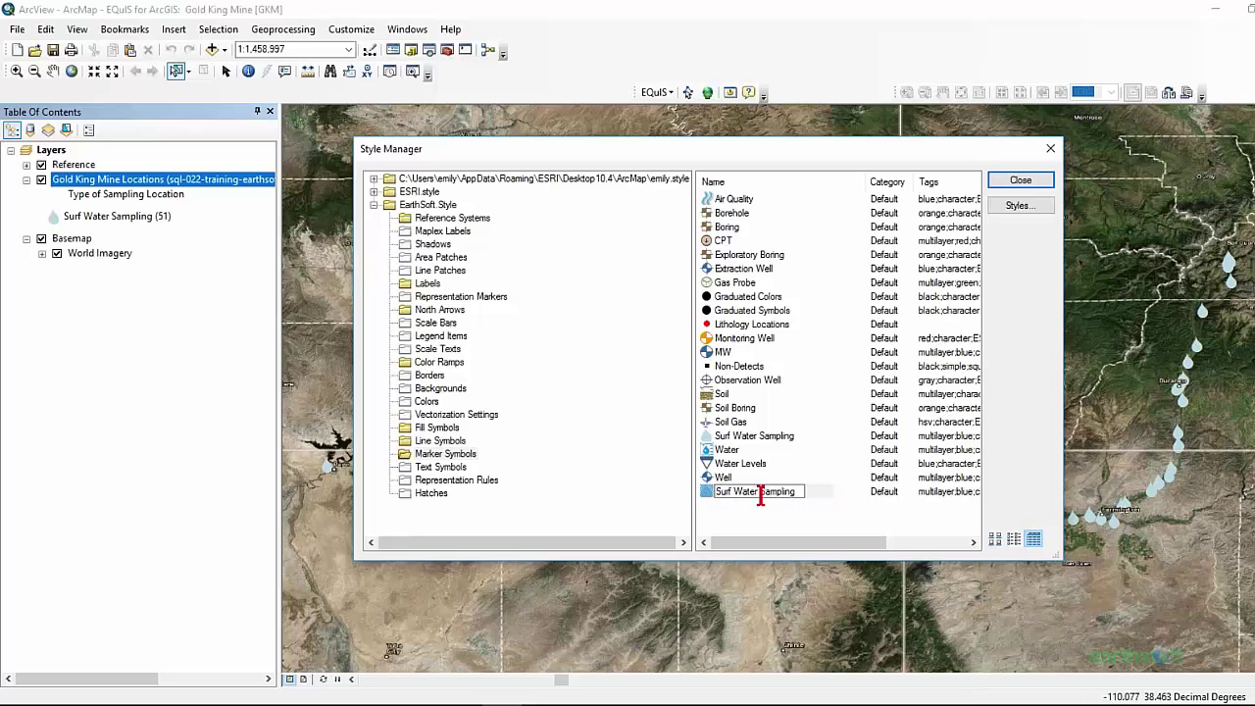
Set the category of the duplicated Surf Water Sampling symbol to GKM.
{"action": "left_click", "coordinate": [887, 493]}
{"action": "left_click", "coordinate": [888, 493]}
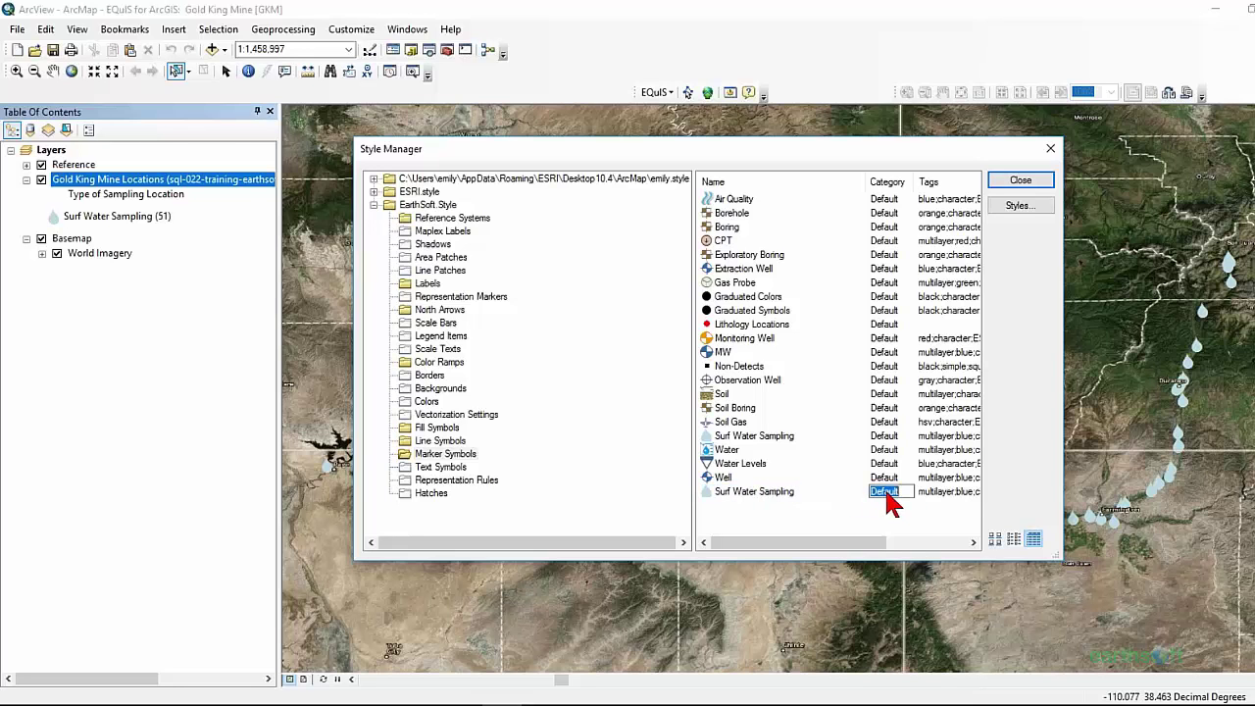
{"action": "type", "text": "GKM"}
{"action": "left_click", "coordinate": [780, 496]}
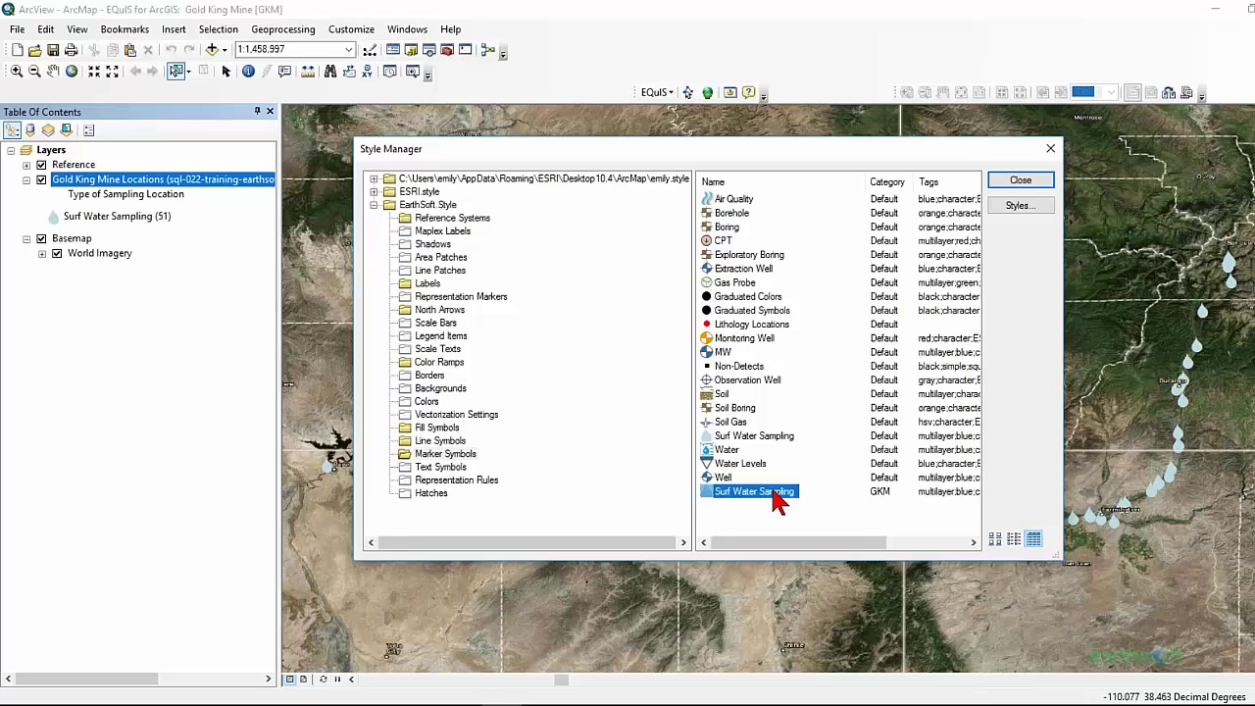
Recolor the hidden bottle layer of the GKM category's Surf Water Sampling symbol blue.
{"action": "double_click", "coordinate": [779, 500]}
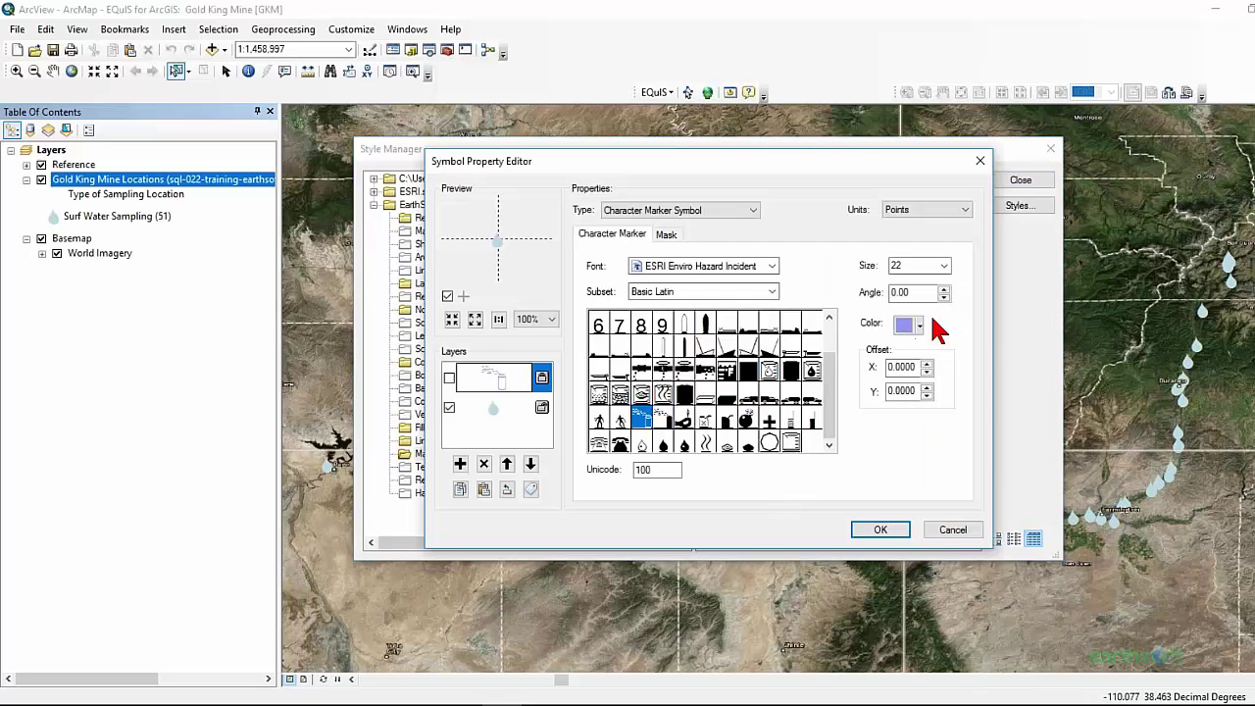
{"action": "left_click", "coordinate": [919, 325]}
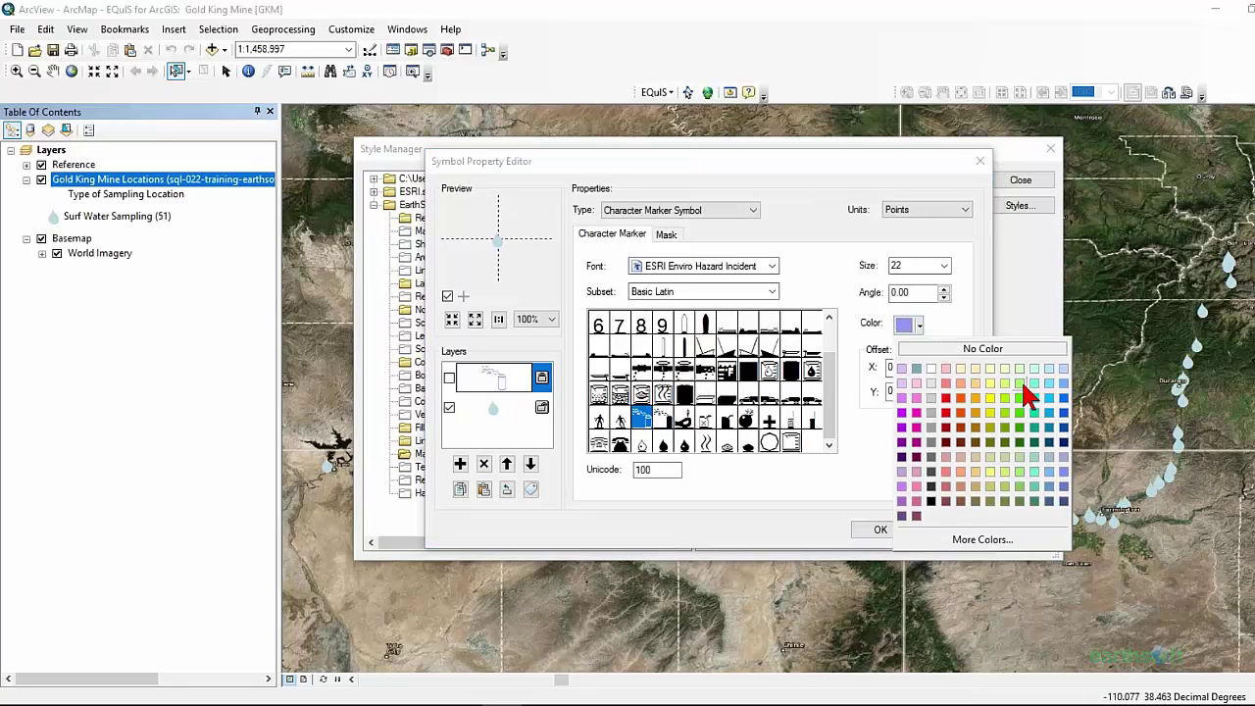
{"action": "left_click", "coordinate": [1063, 413]}
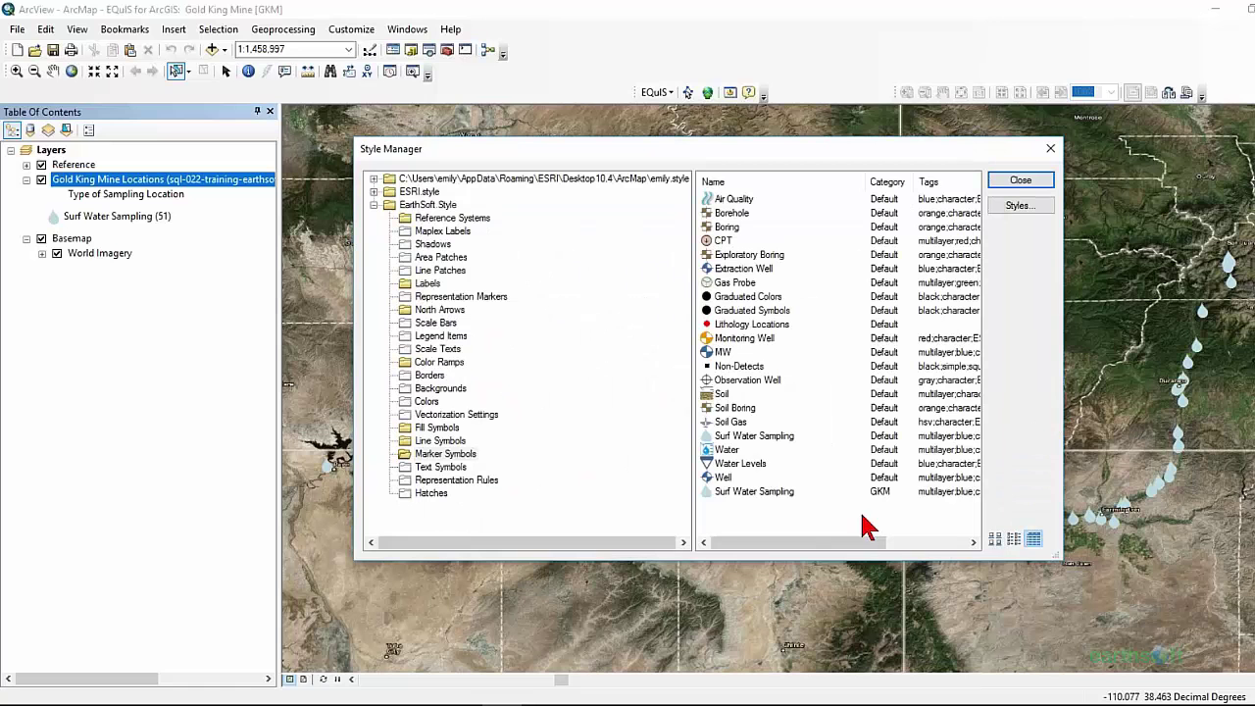
Recolor the visible droplet layer of the GKM category's Surf Water Sampling symbol blue.
{"action": "left_click", "coordinate": [755, 492]}
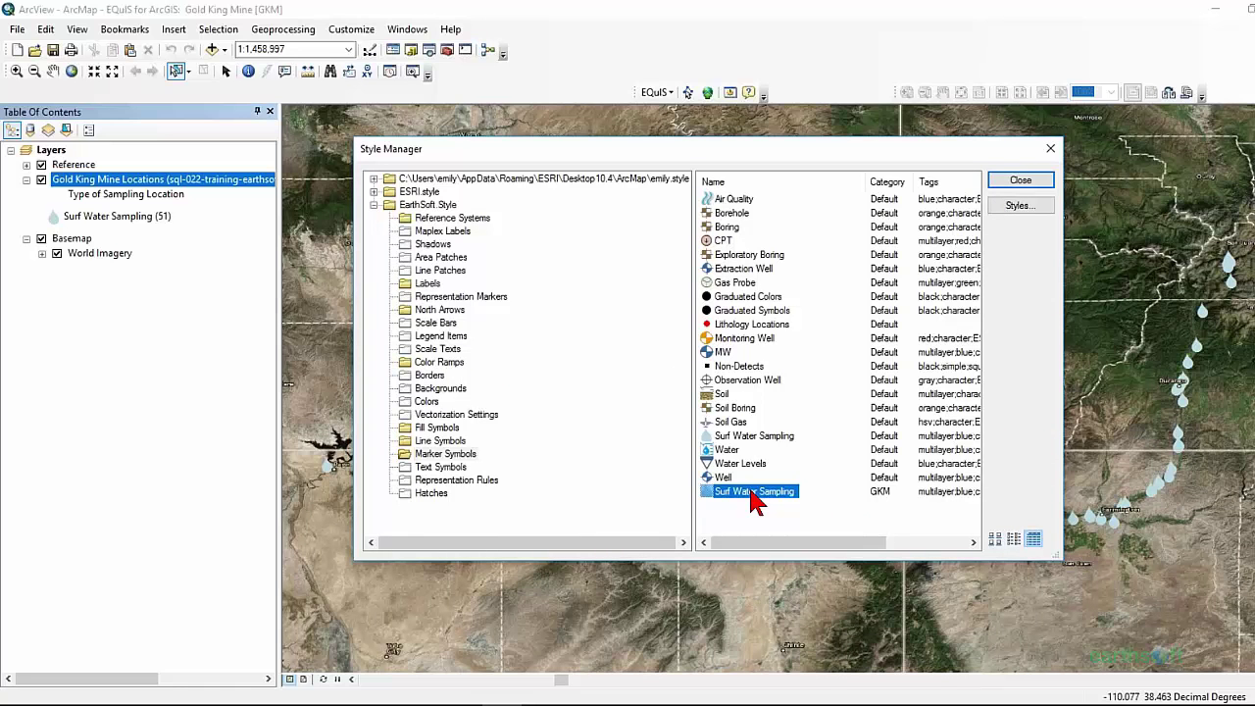
{"action": "double_click", "coordinate": [755, 495]}
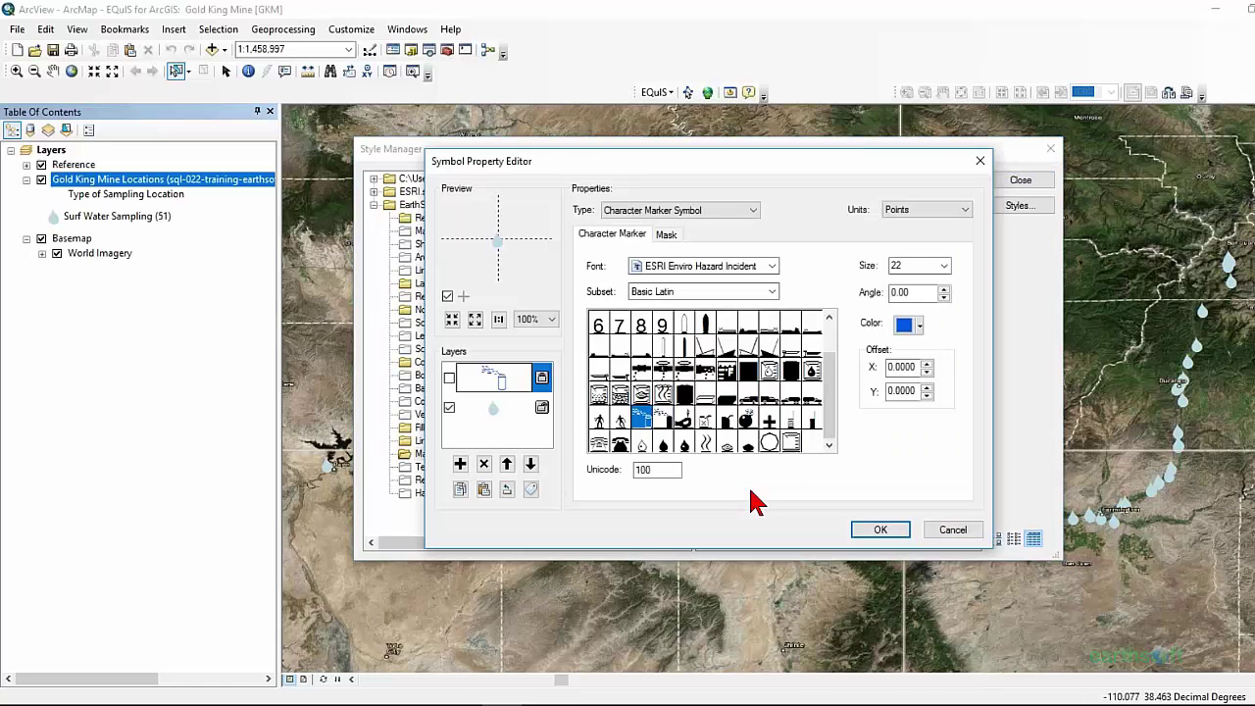
{"action": "left_click", "coordinate": [509, 410]}
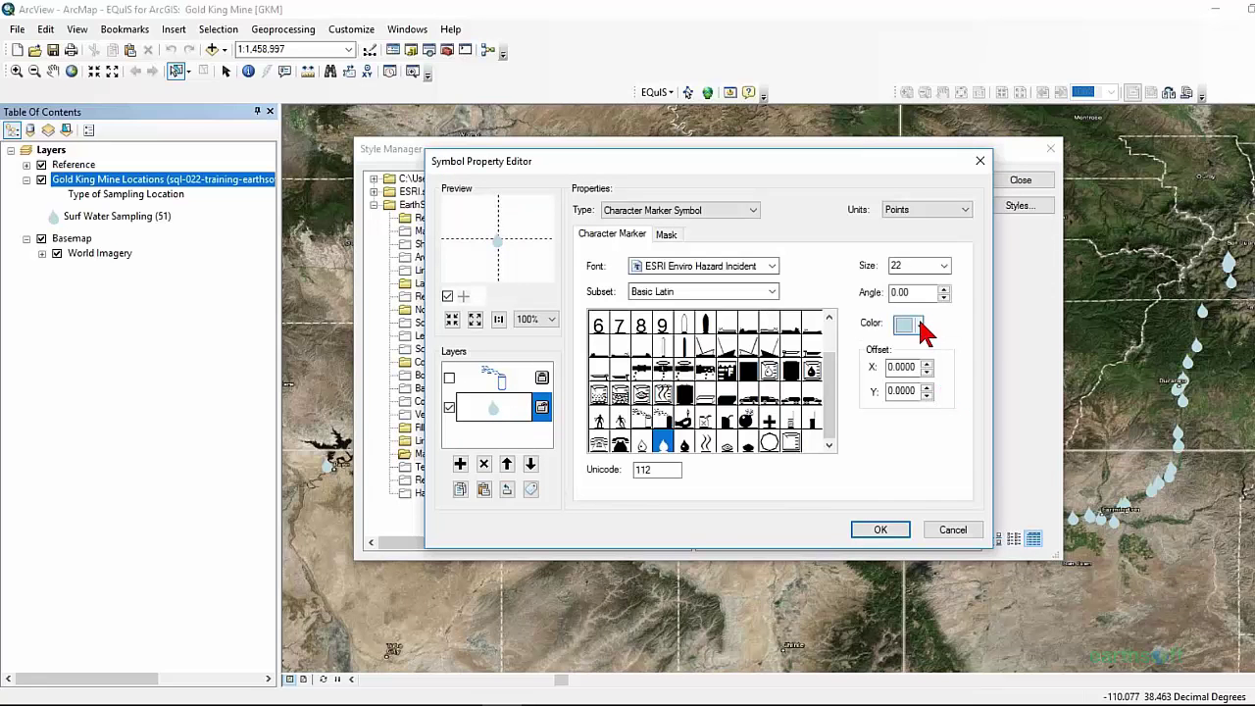
{"action": "left_click", "coordinate": [920, 325]}
{"action": "left_click", "coordinate": [1064, 420]}
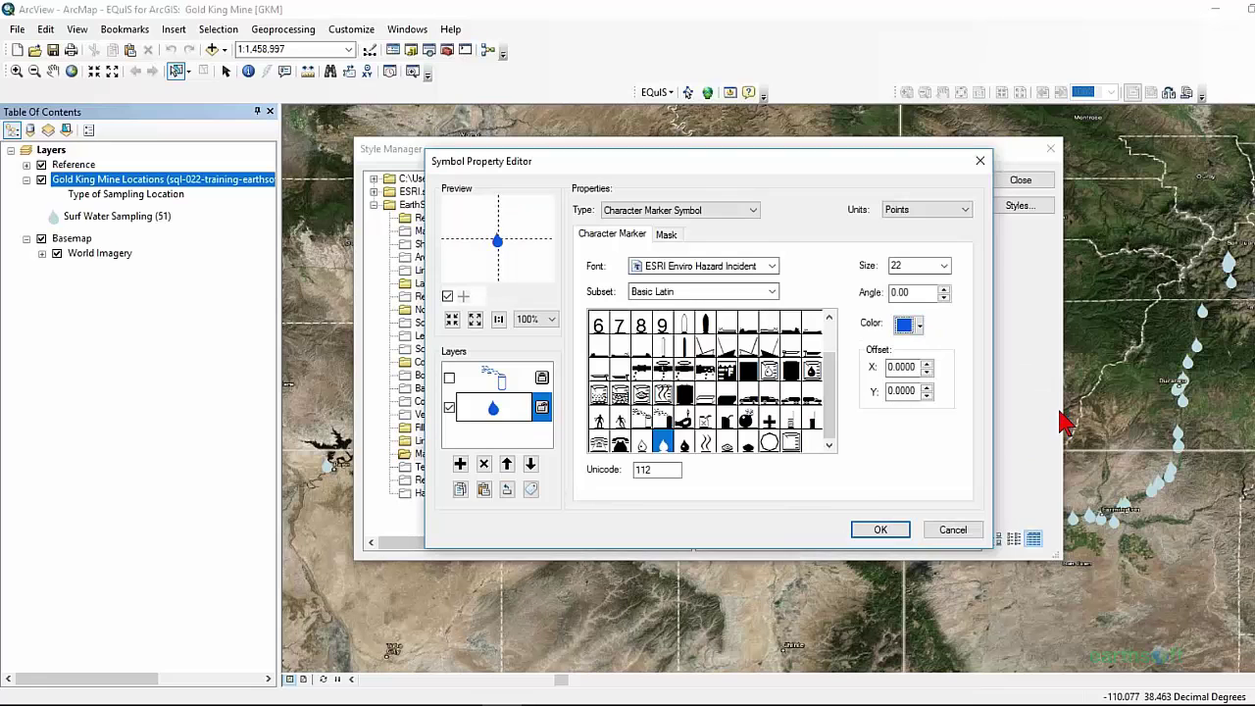
{"action": "left_click", "coordinate": [876, 530]}
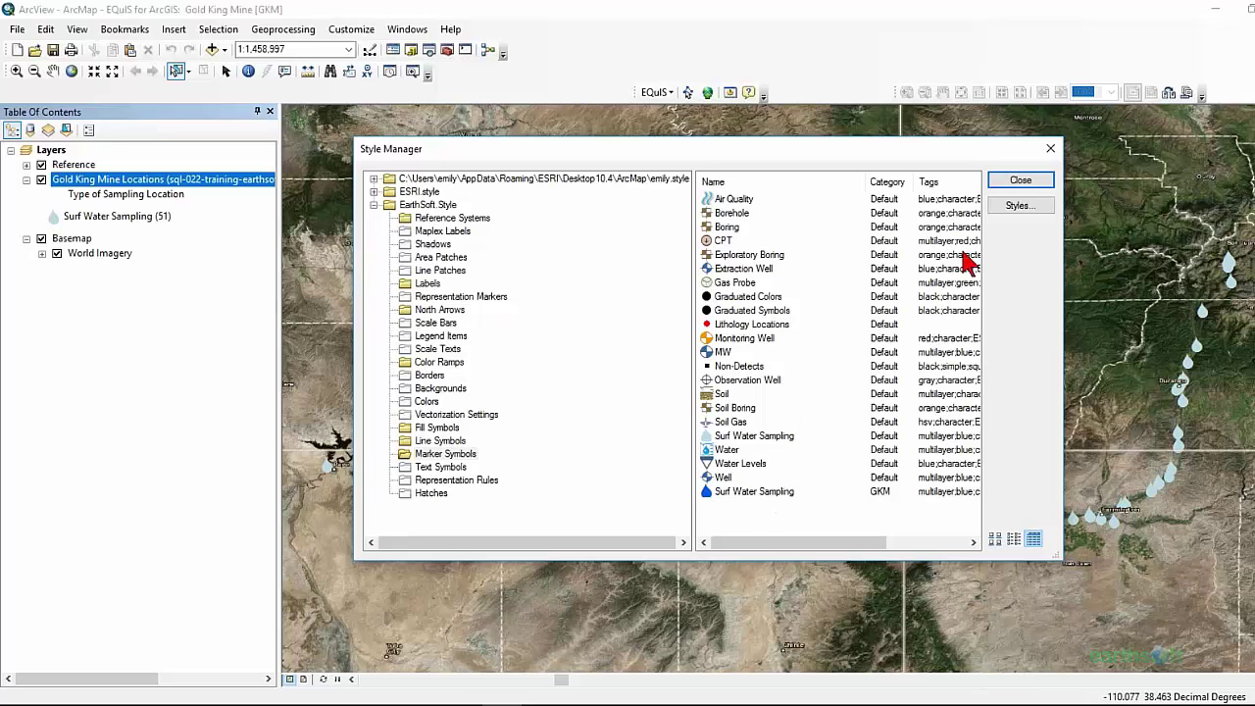
Close the Style Manager, save the EQuIS options, and recreate the Sample Locations layer with the updated style.
{"action": "left_click", "coordinate": [1014, 184]}
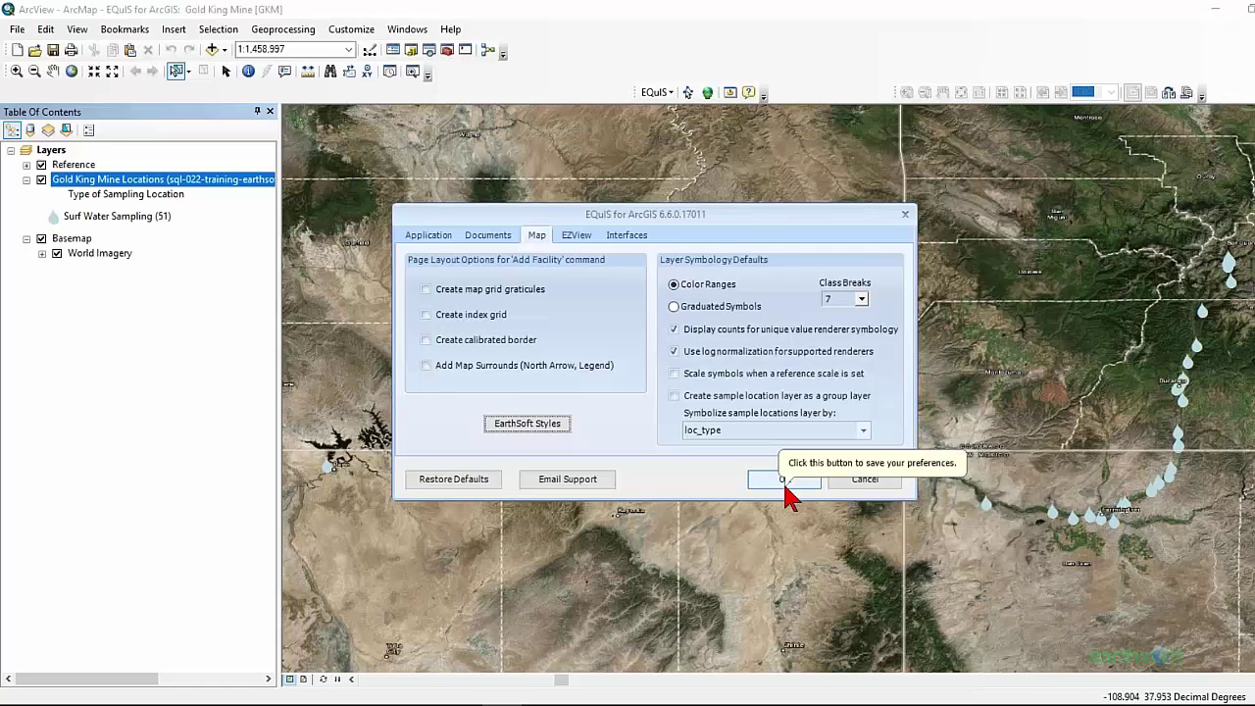
{"action": "left_click", "coordinate": [784, 481]}
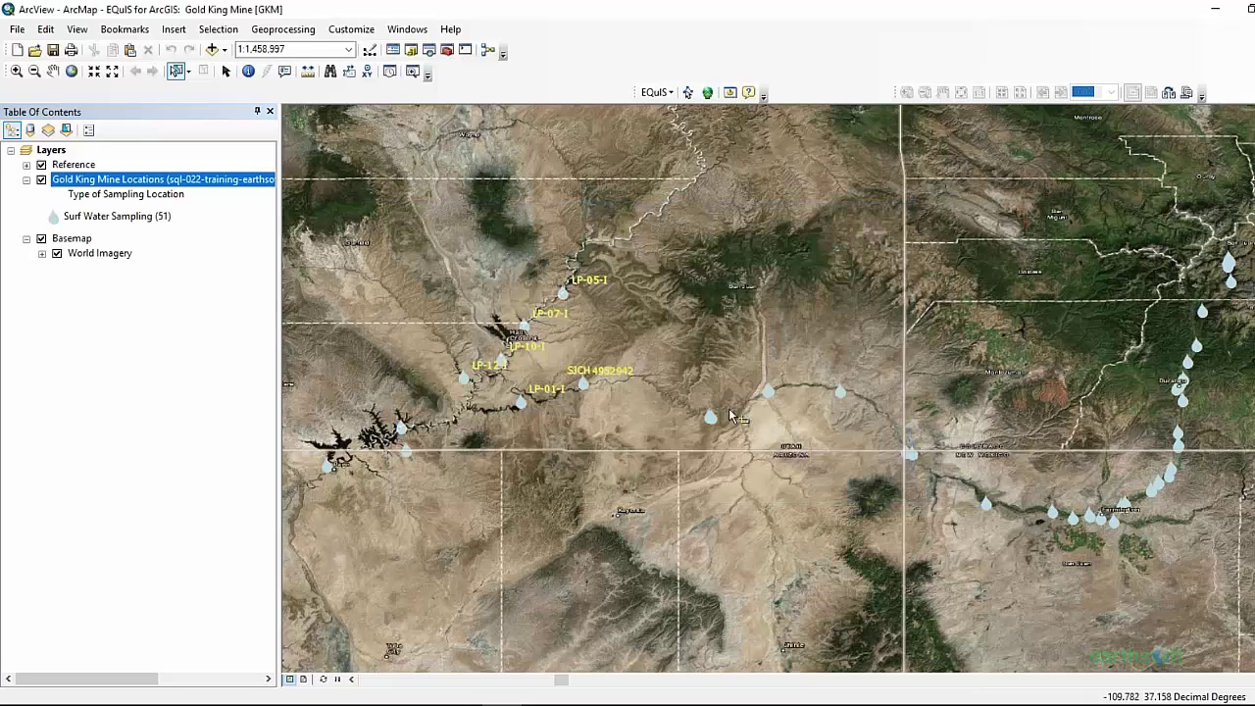
{"action": "left_click", "coordinate": [655, 94]}
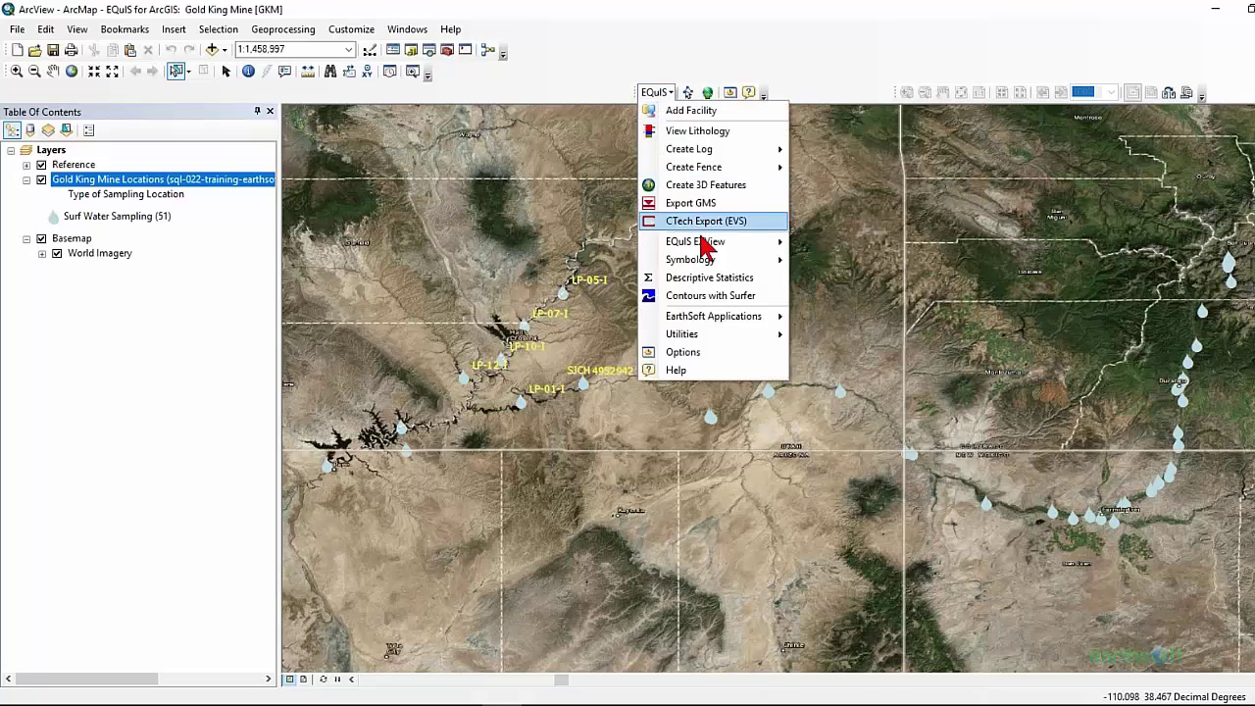
{"action": "mouse_move", "coordinate": [704, 336]}
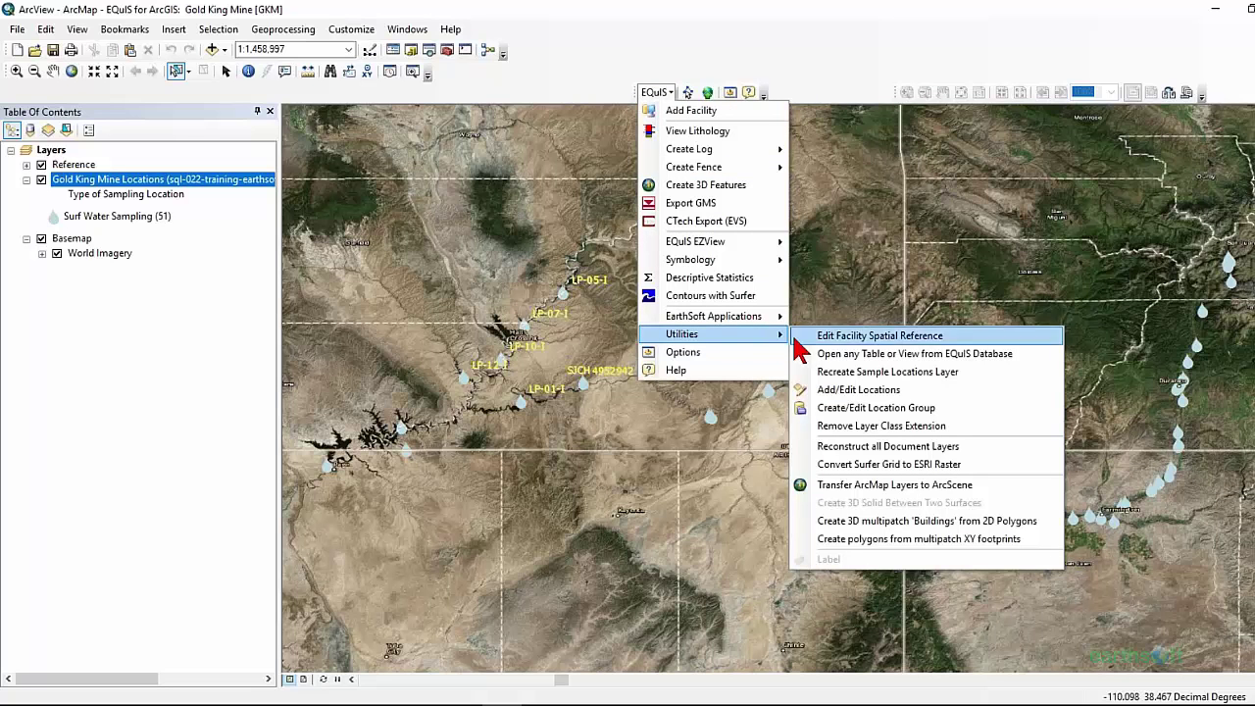
{"action": "left_click", "coordinate": [872, 372]}
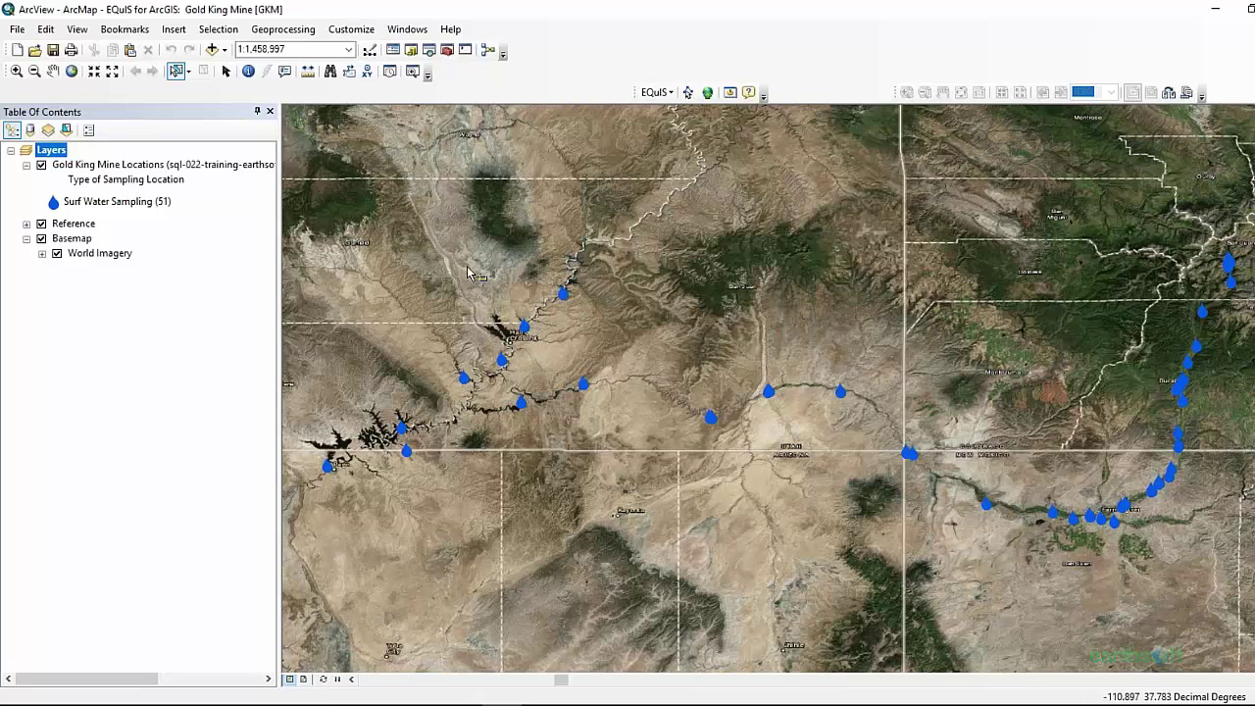
Select the LP-05-I and LP-07-I sampling locations on the map and label them.
{"action": "left_click_drag", "start_coordinate": [462, 275], "coordinate": [627, 337]}
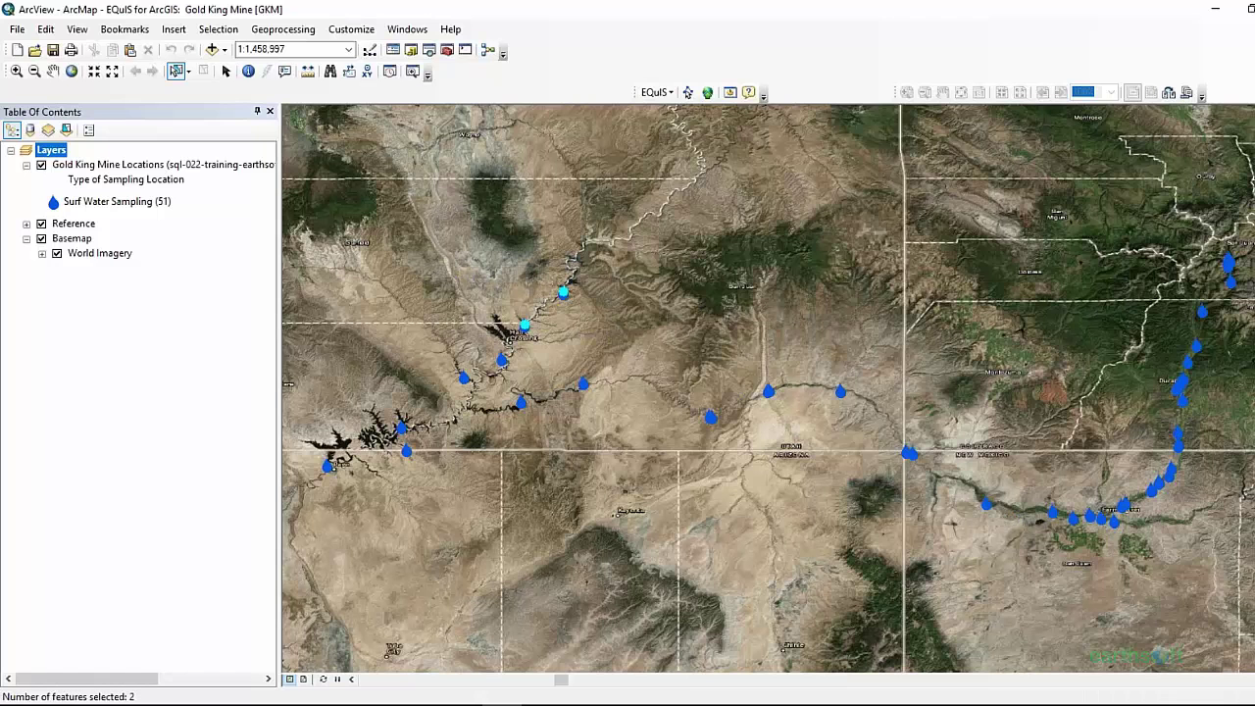
{"action": "right_click", "coordinate": [563, 296]}
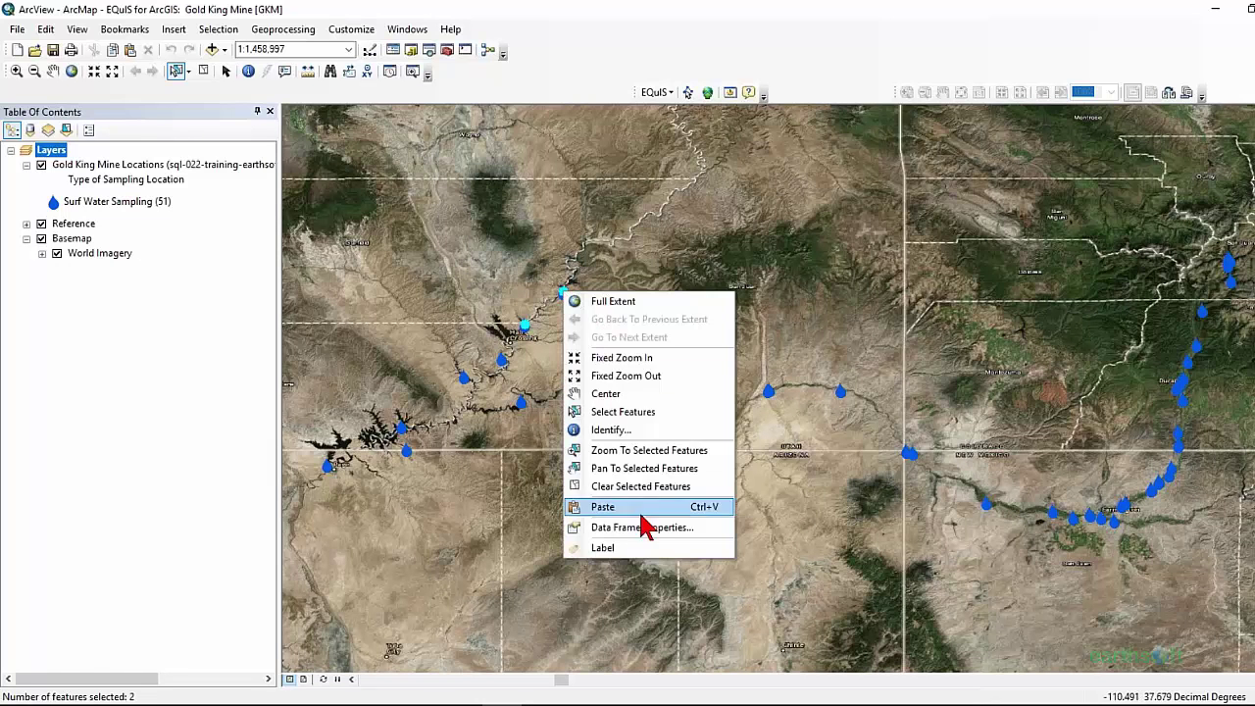
{"action": "left_click", "coordinate": [635, 550]}
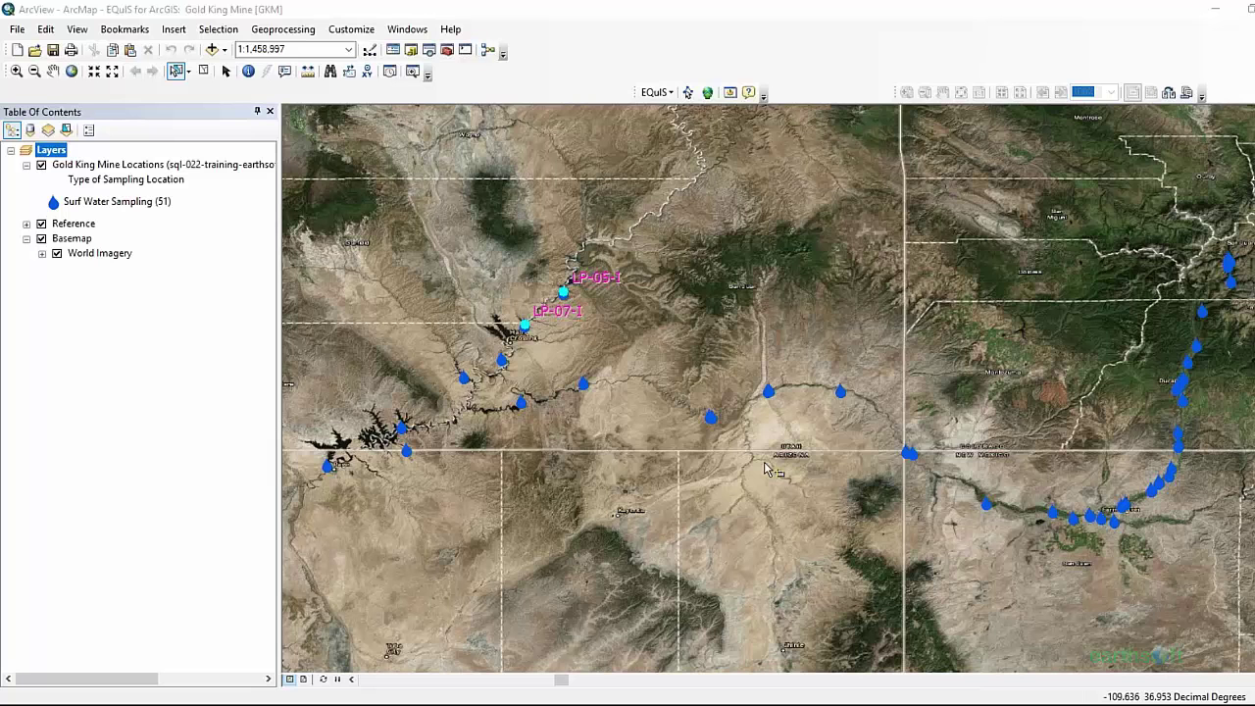
{"action": "key", "text": "alt+Tab"}
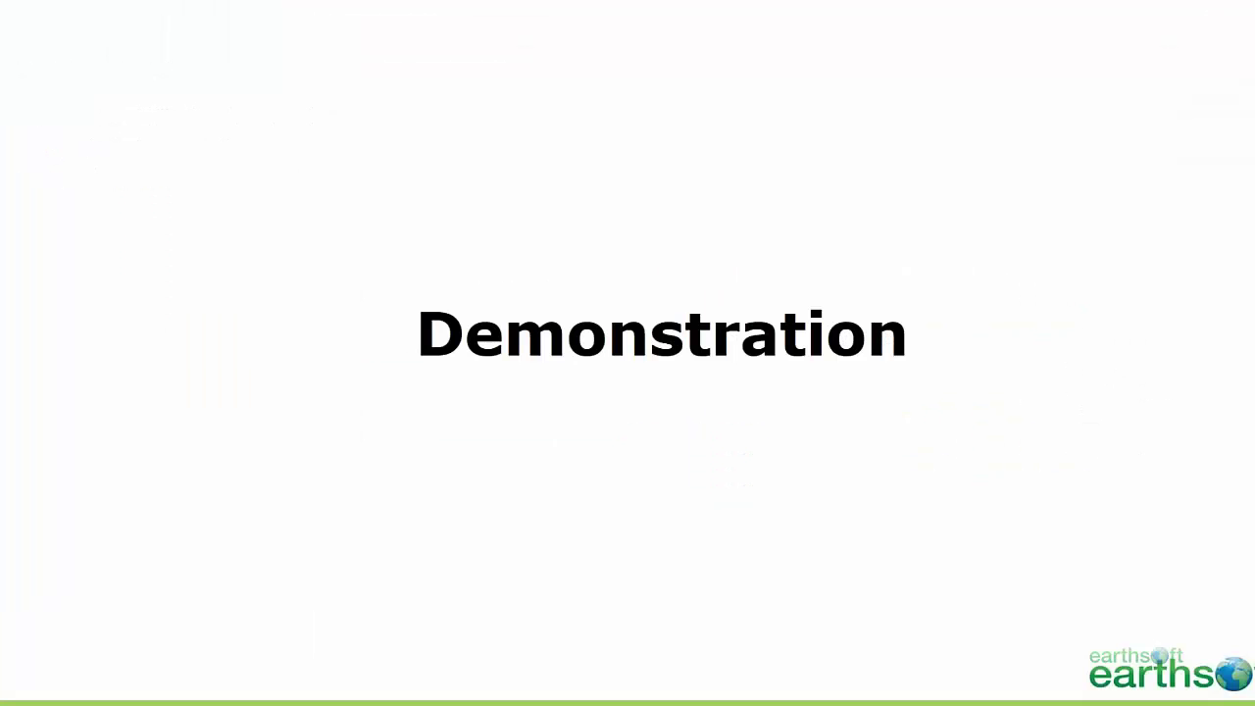
{"action": "key", "text": "Right"}
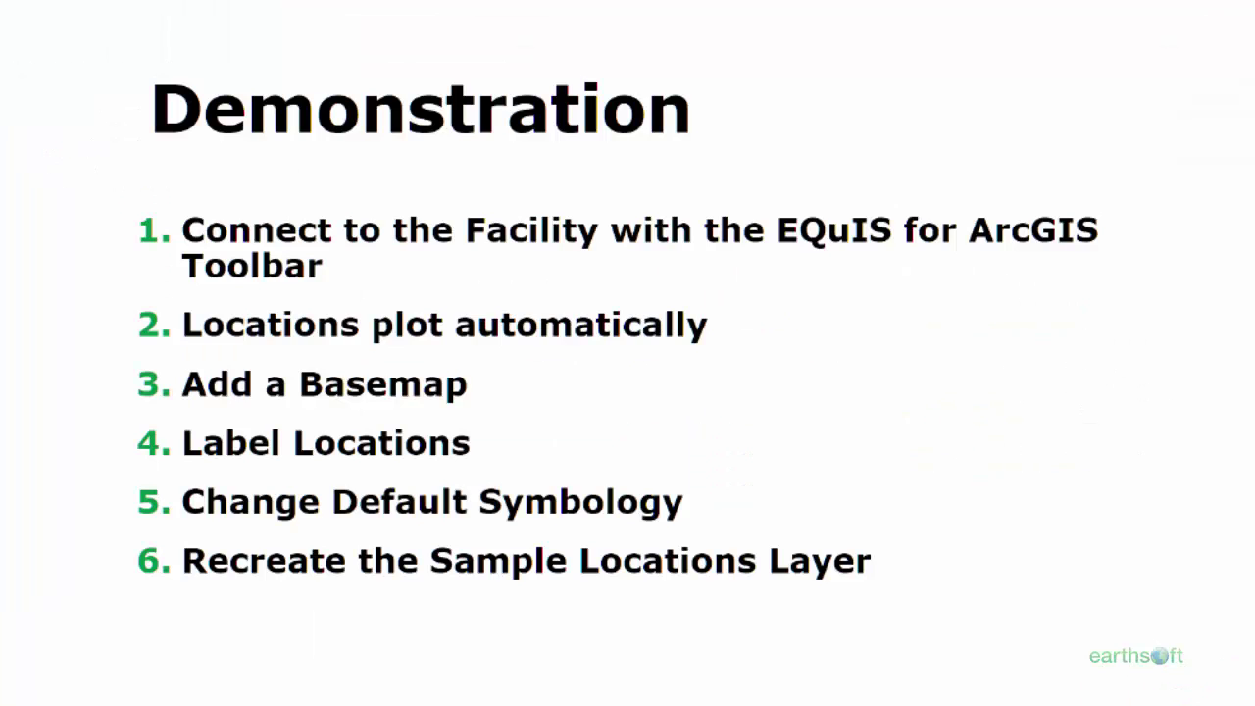
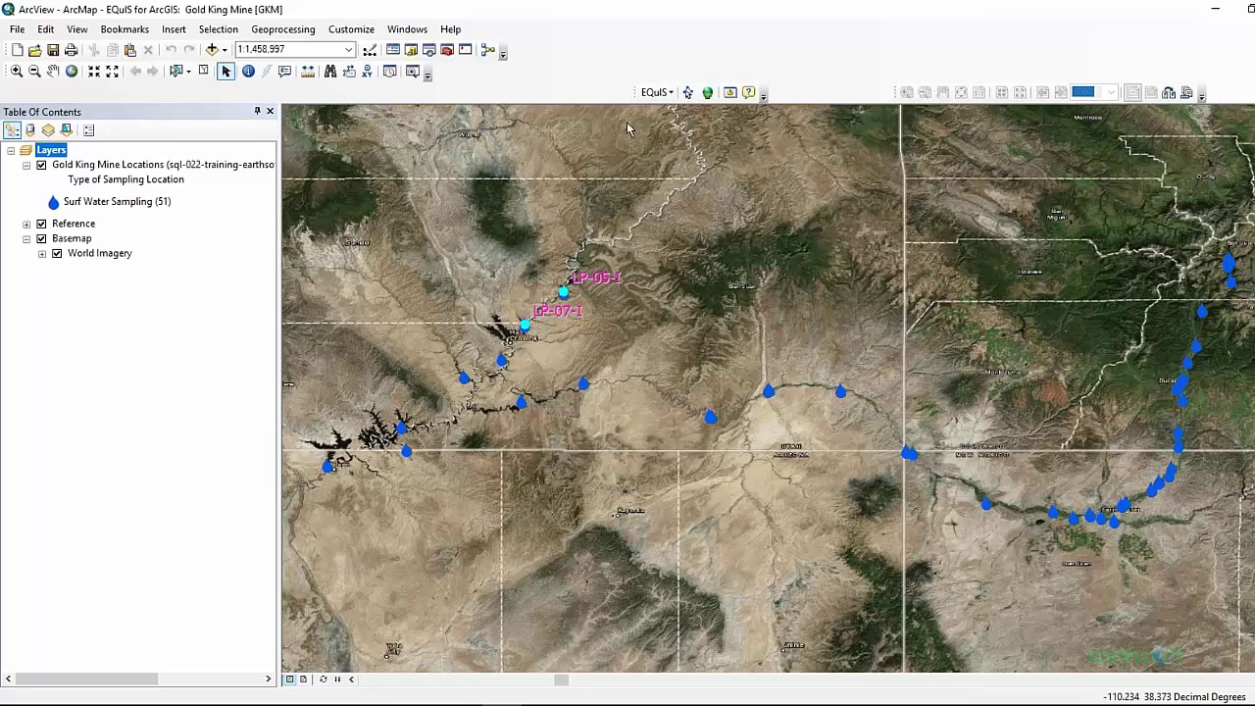
Open the Add/Edit Locations utility and select the Surf Water Sampling location type.
{"action": "left_click", "coordinate": [653, 94]}
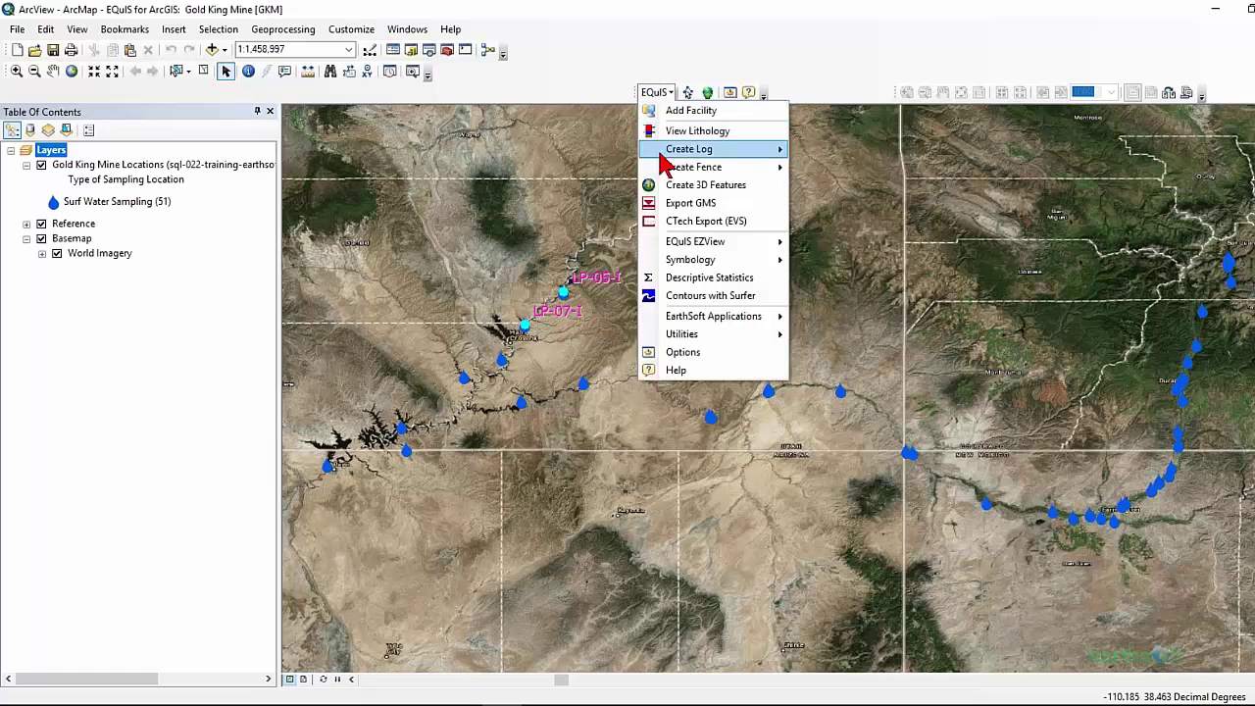
{"action": "mouse_move", "coordinate": [742, 343]}
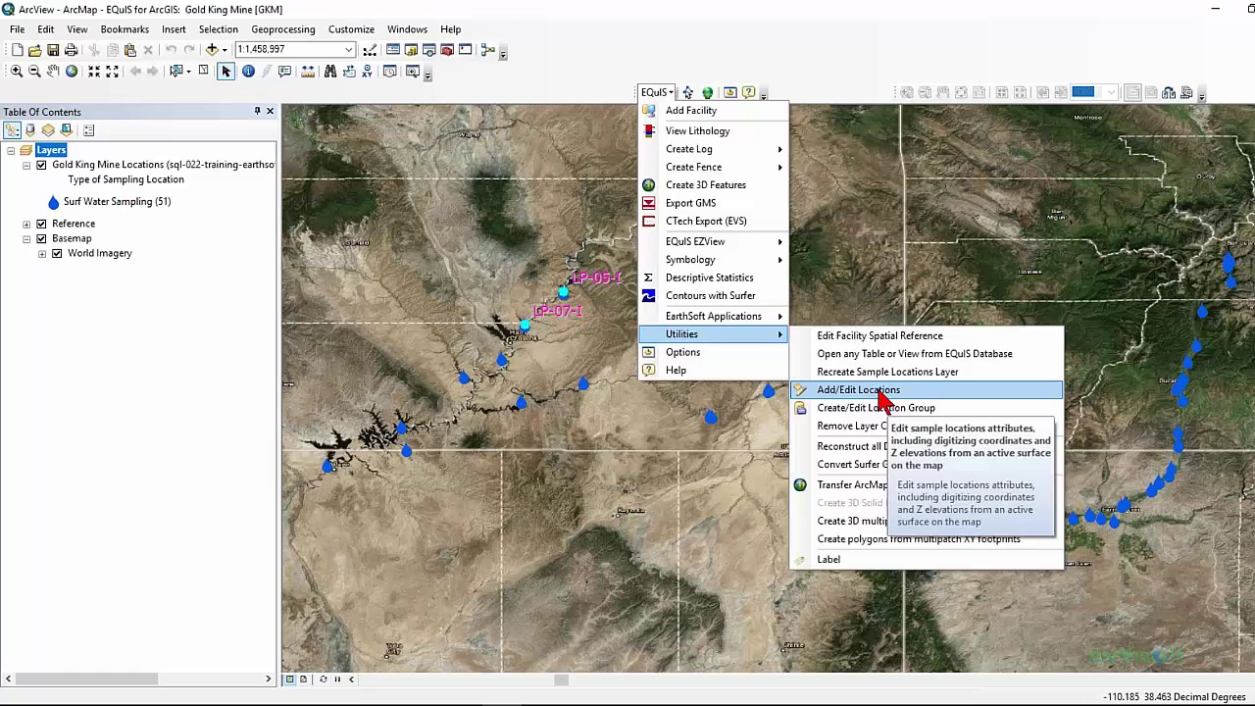
{"action": "left_click", "coordinate": [877, 392]}
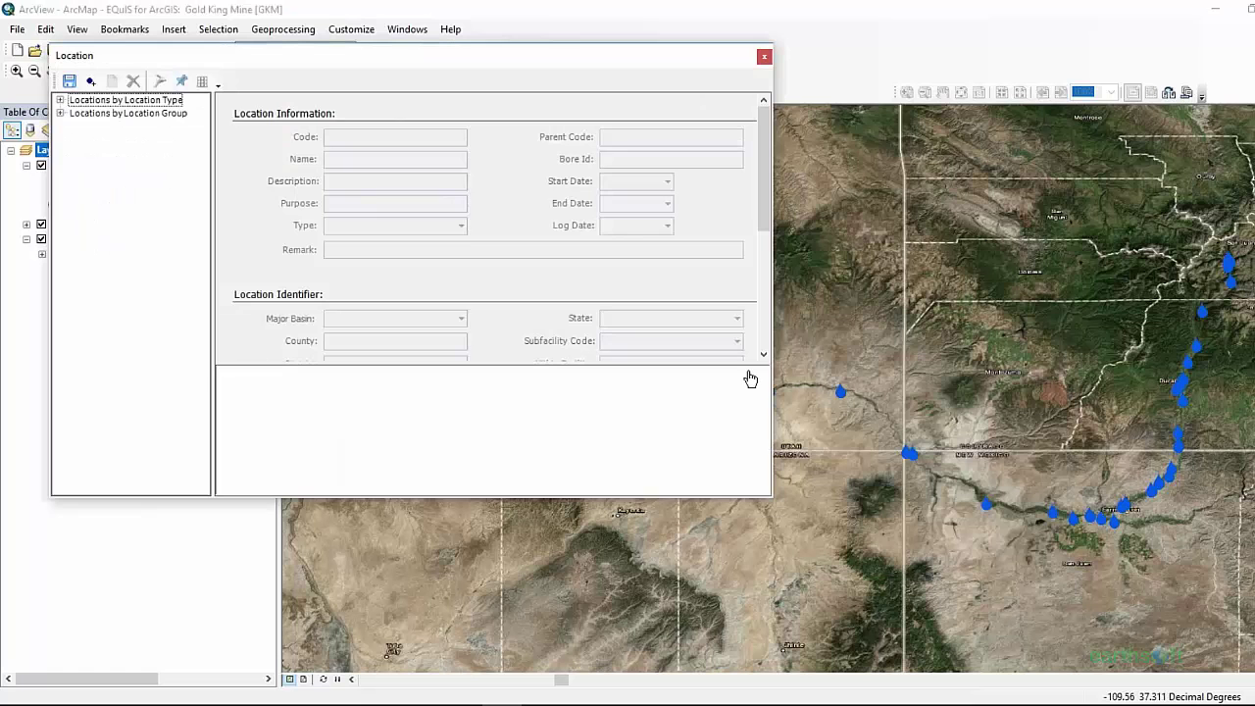
{"action": "left_click", "coordinate": [61, 100]}
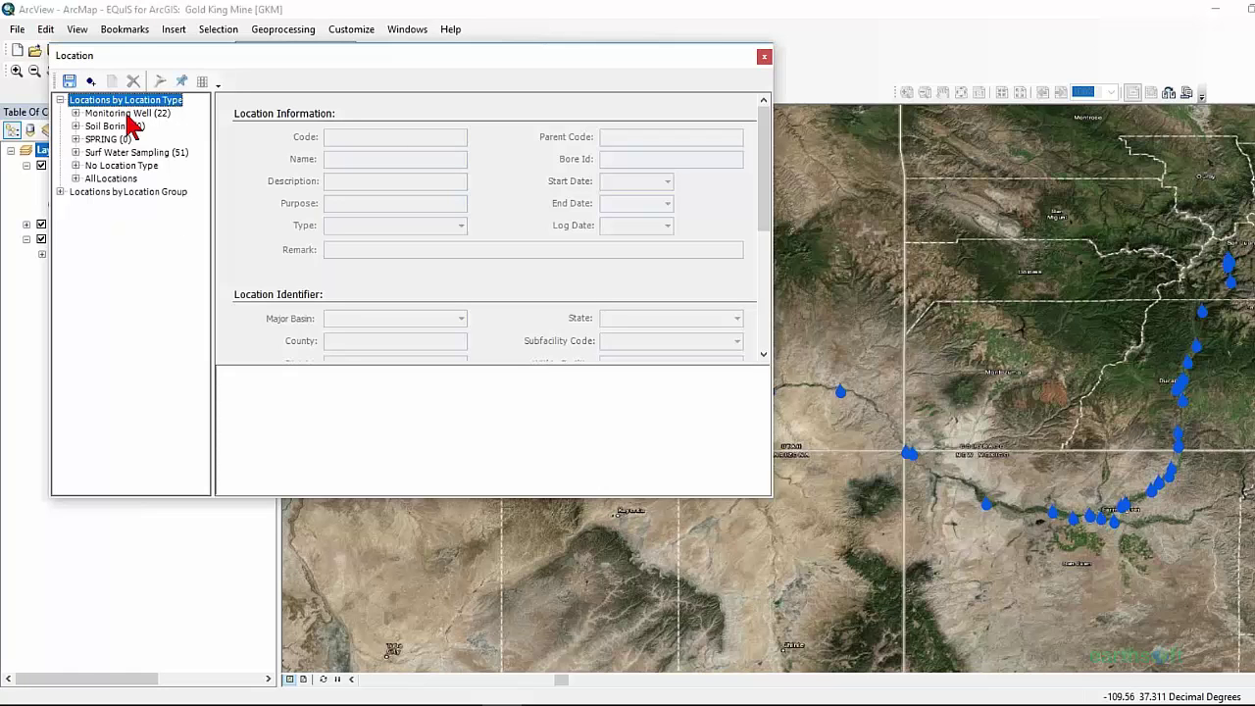
{"action": "left_click", "coordinate": [113, 154]}
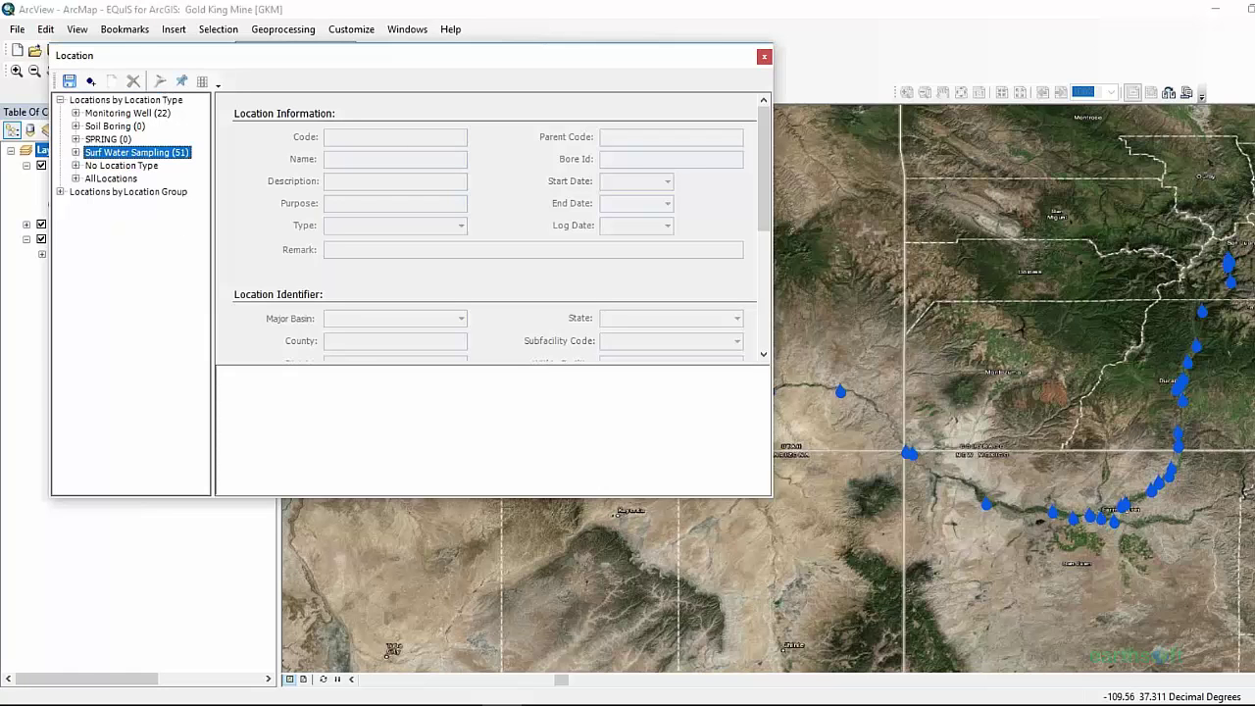
Add a new Surf Water Sampling location with sys_loc_code EM-01 and fill in its location name.
{"action": "left_click", "coordinate": [113, 82]}
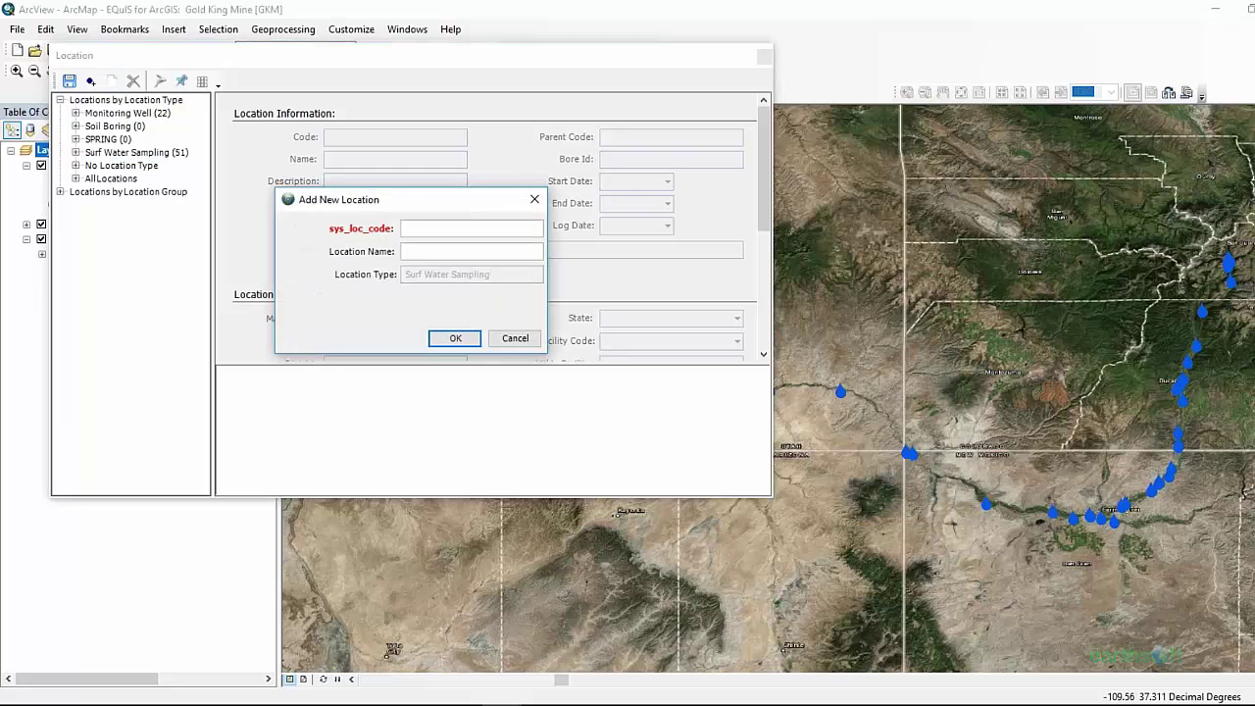
{"action": "type", "text": "EM-01"}
{"action": "left_click", "coordinate": [405, 251]}
{"action": "type", "text": "Emily Example"}
{"action": "left_click", "coordinate": [457, 339]}
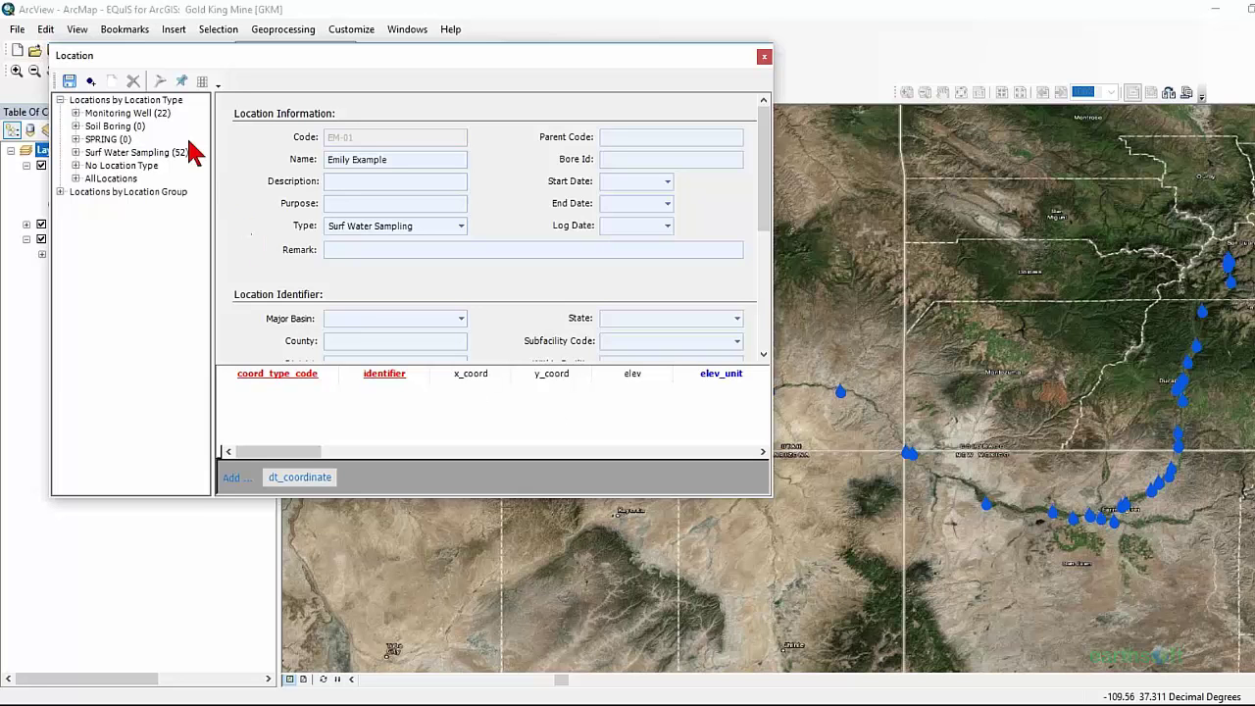
Digitize the coordinates of location EM-01 on the map at about x -110.15, y 37.31.
{"action": "left_click", "coordinate": [91, 82]}
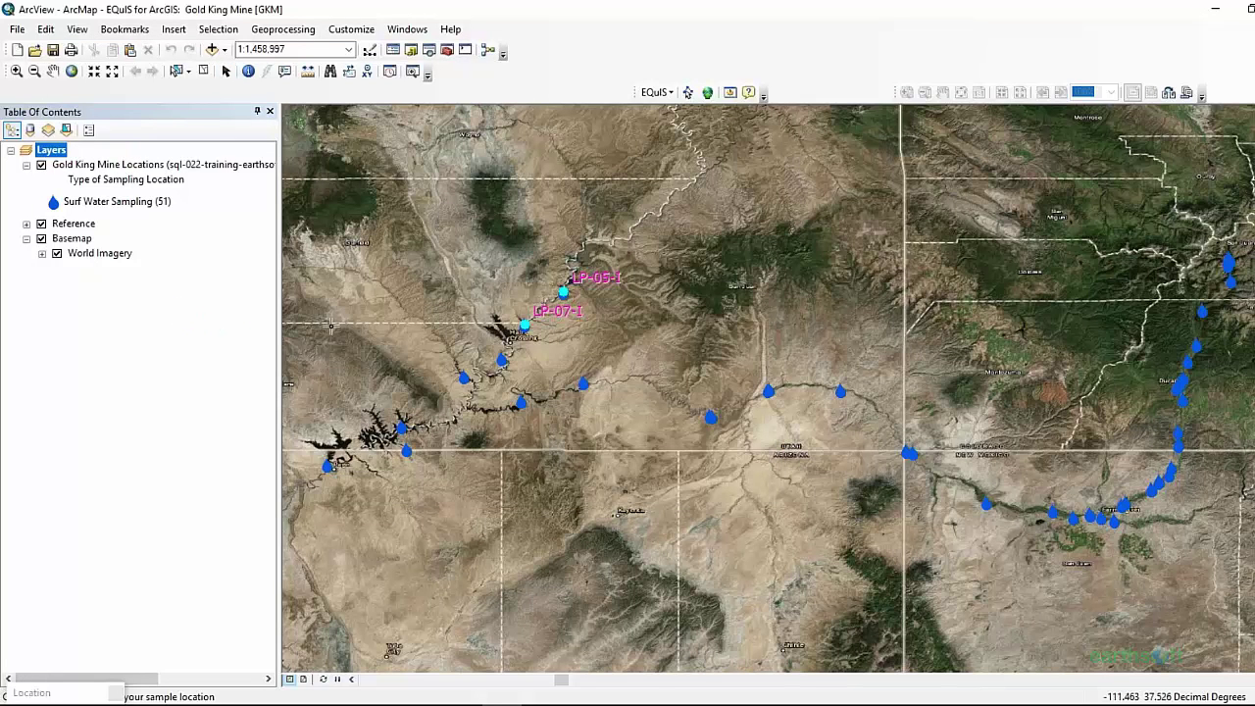
{"action": "left_click", "coordinate": [41, 238]}
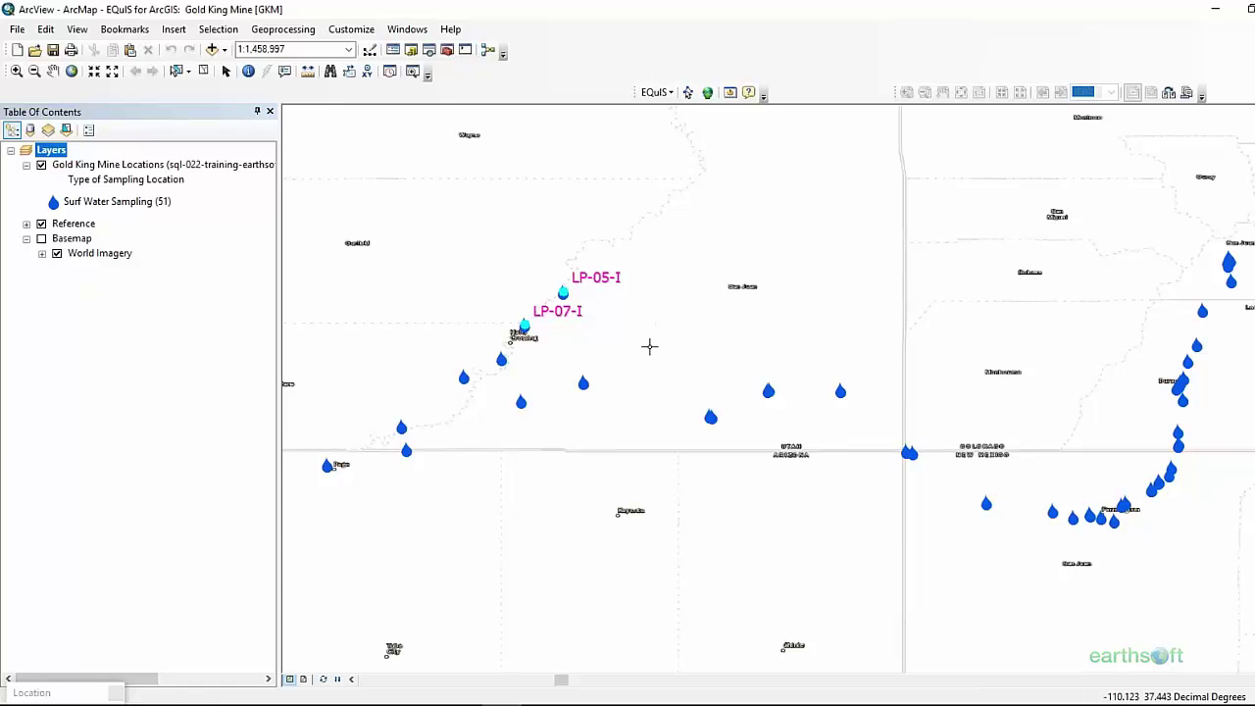
{"action": "left_click", "coordinate": [42, 246]}
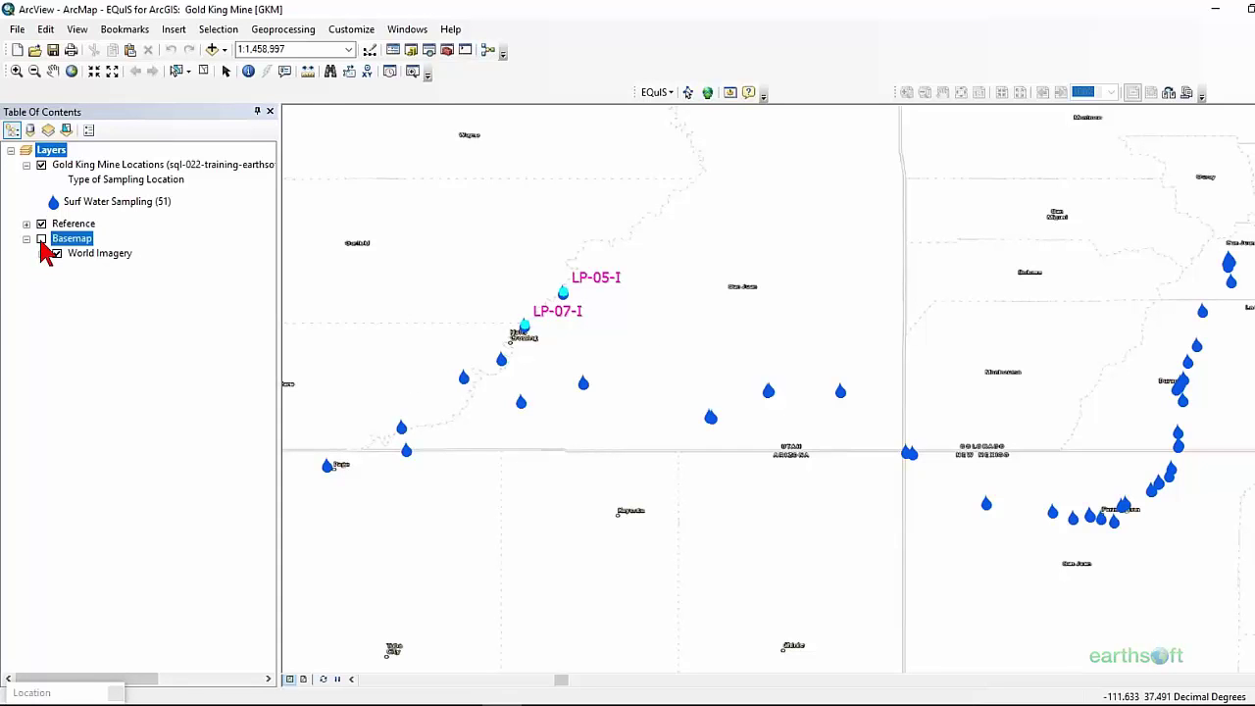
{"action": "left_click", "coordinate": [41, 239]}
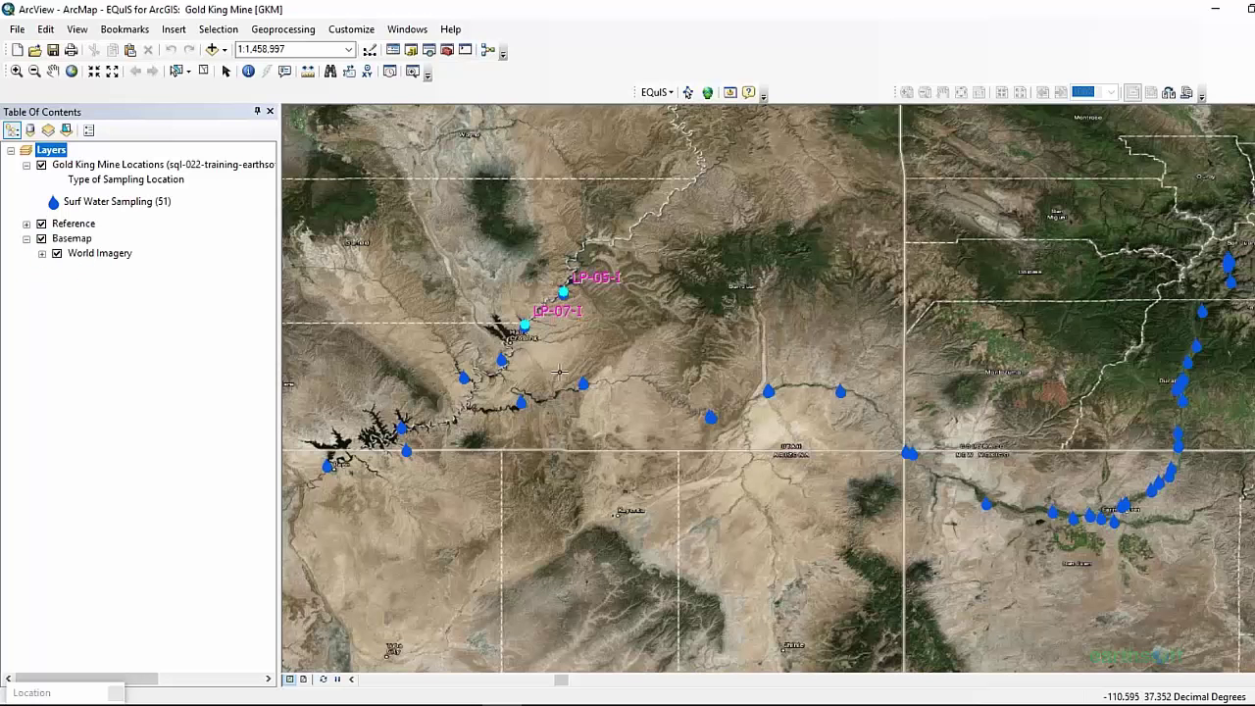
{"action": "left_click", "coordinate": [643, 378]}
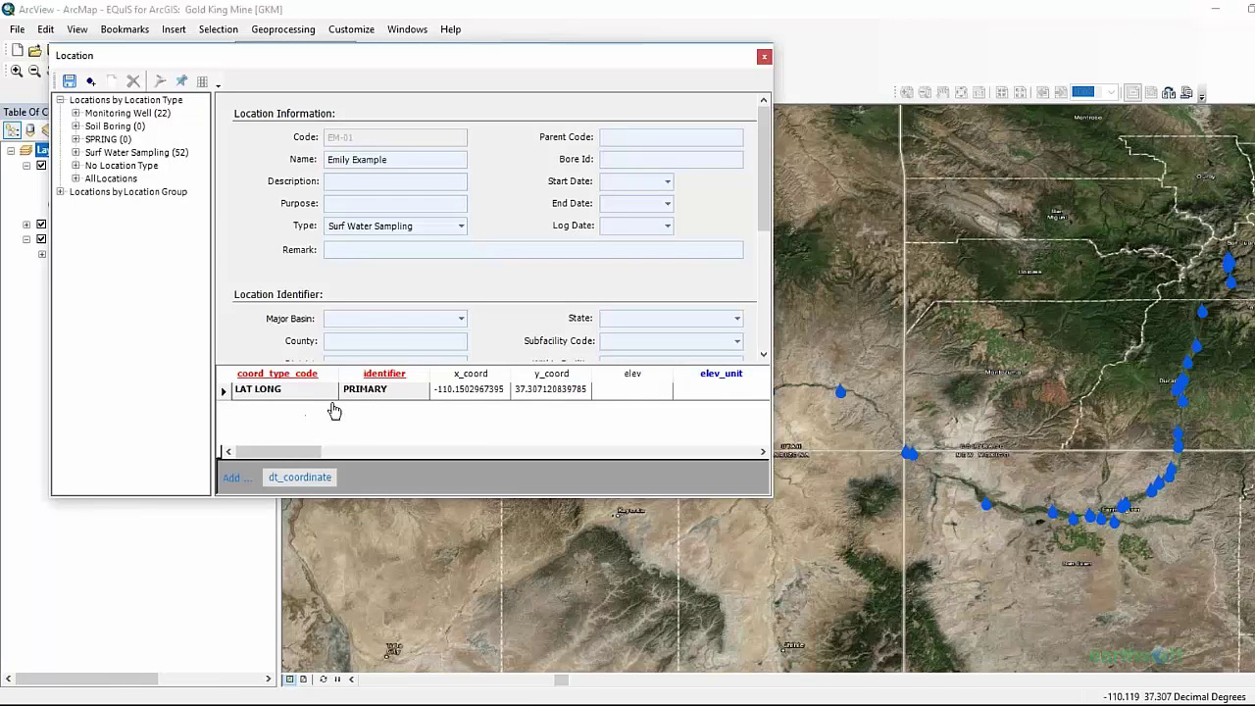
Review the coordinate record of EM-01, save the new location, and close the Location editor.
{"action": "left_click", "coordinate": [300, 396]}
{"action": "left_click", "coordinate": [356, 396]}
{"action": "left_click", "coordinate": [555, 404]}
{"action": "left_click", "coordinate": [570, 420]}
{"action": "left_click", "coordinate": [70, 84]}
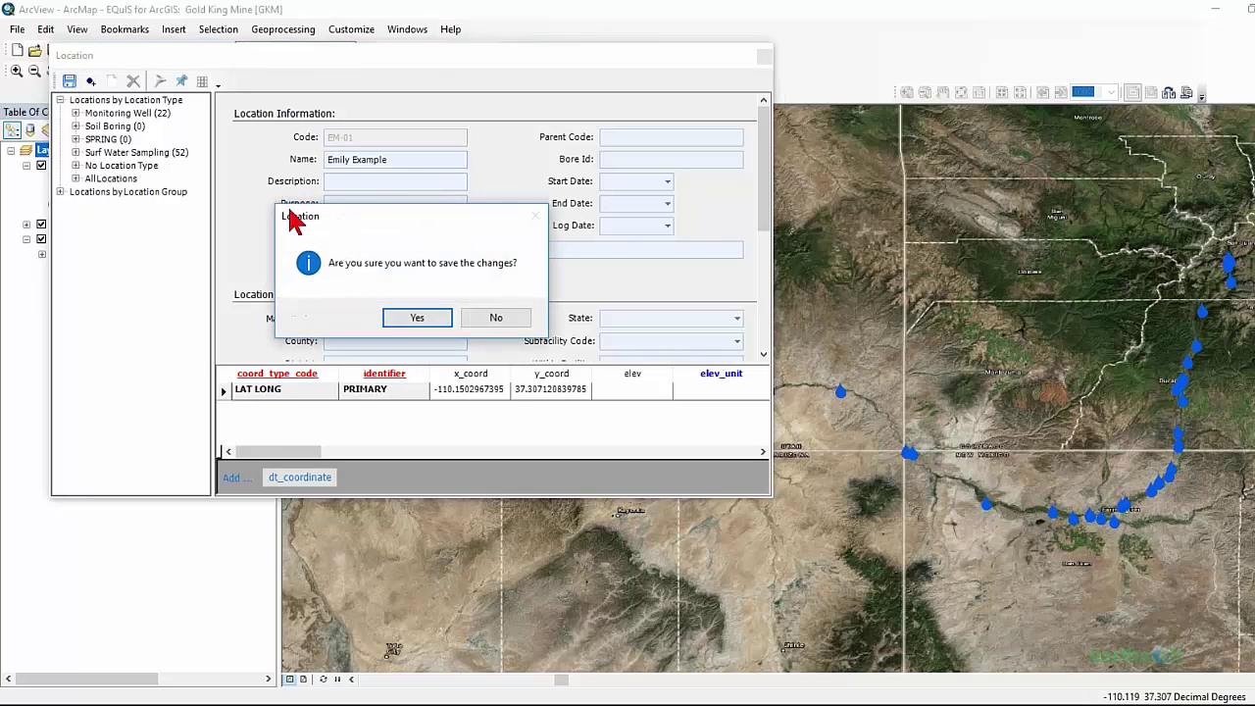
{"action": "left_click", "coordinate": [410, 320]}
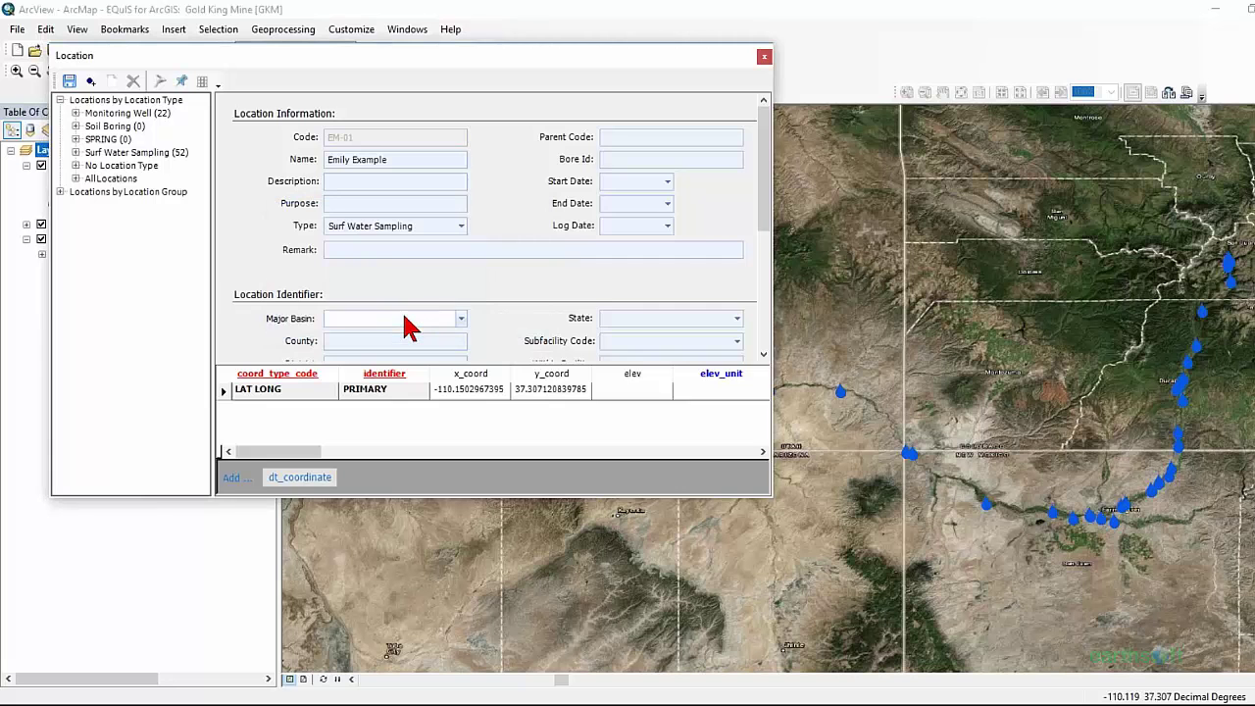
{"action": "left_click", "coordinate": [764, 56]}
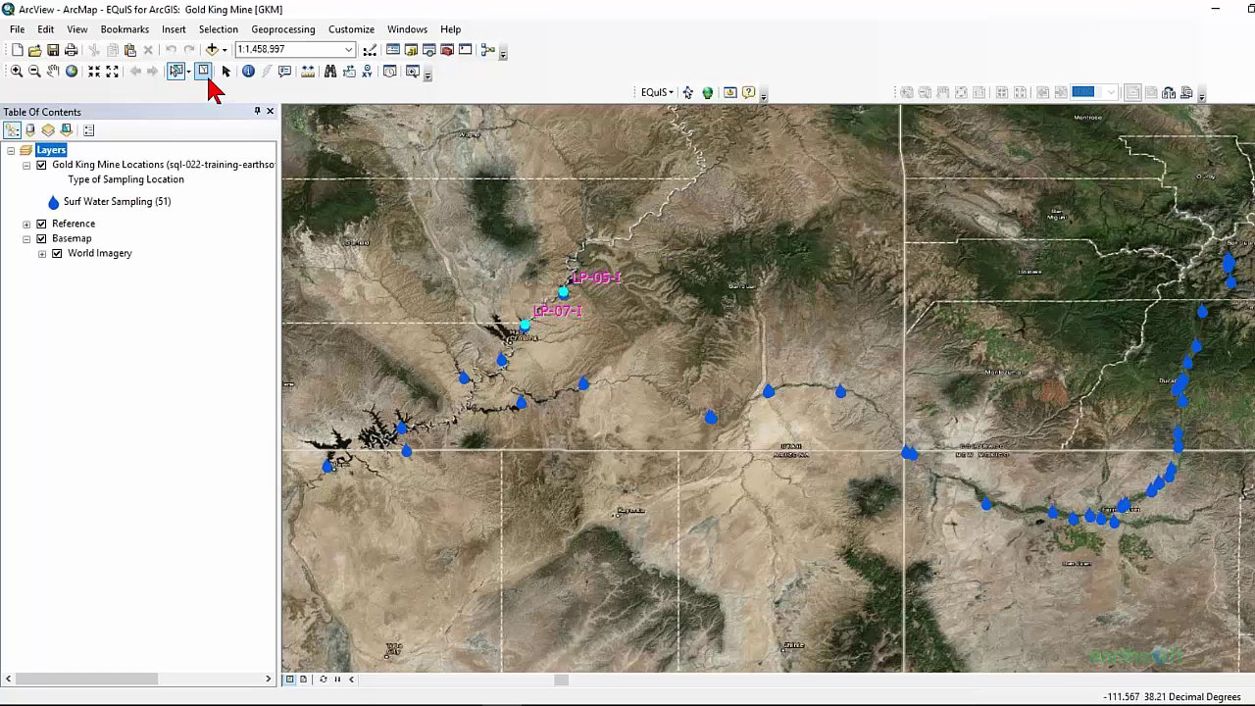
Replace the map selection with the surface water locations from 4953000 east to 4954000 and start a location group from them.
{"action": "left_click", "coordinate": [203, 72]}
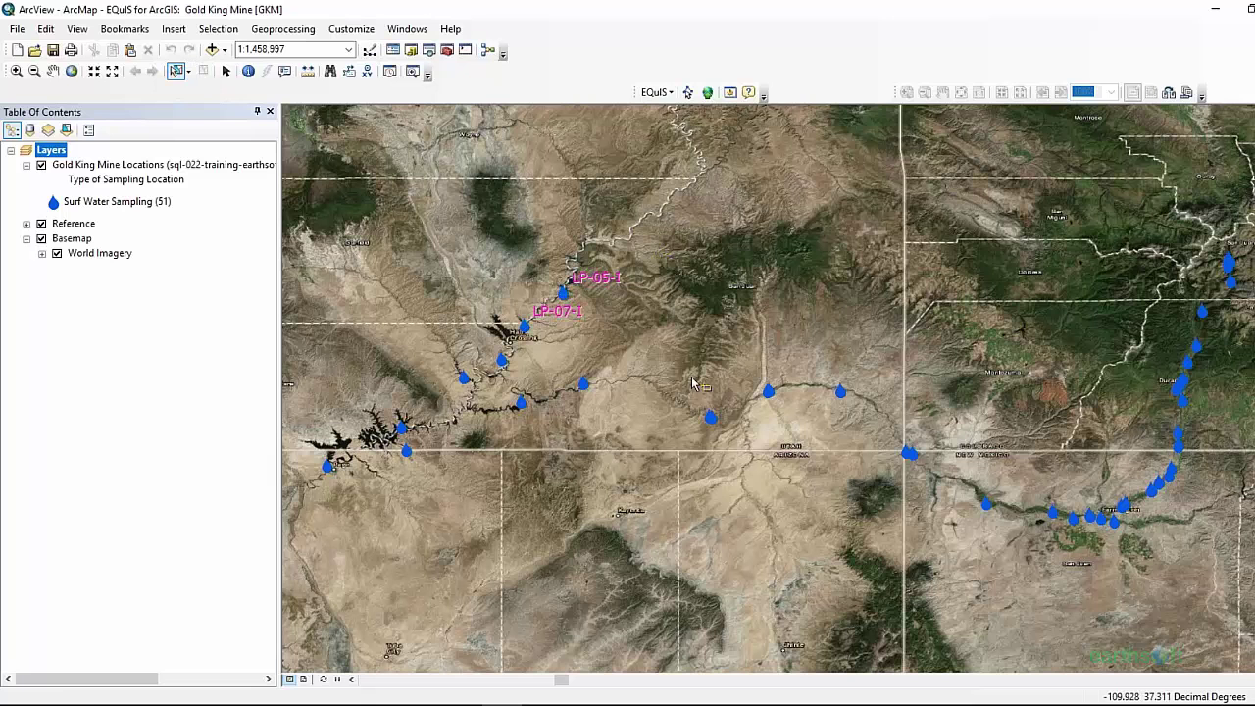
{"action": "left_click_drag", "start_coordinate": [691, 381], "coordinate": [913, 476]}
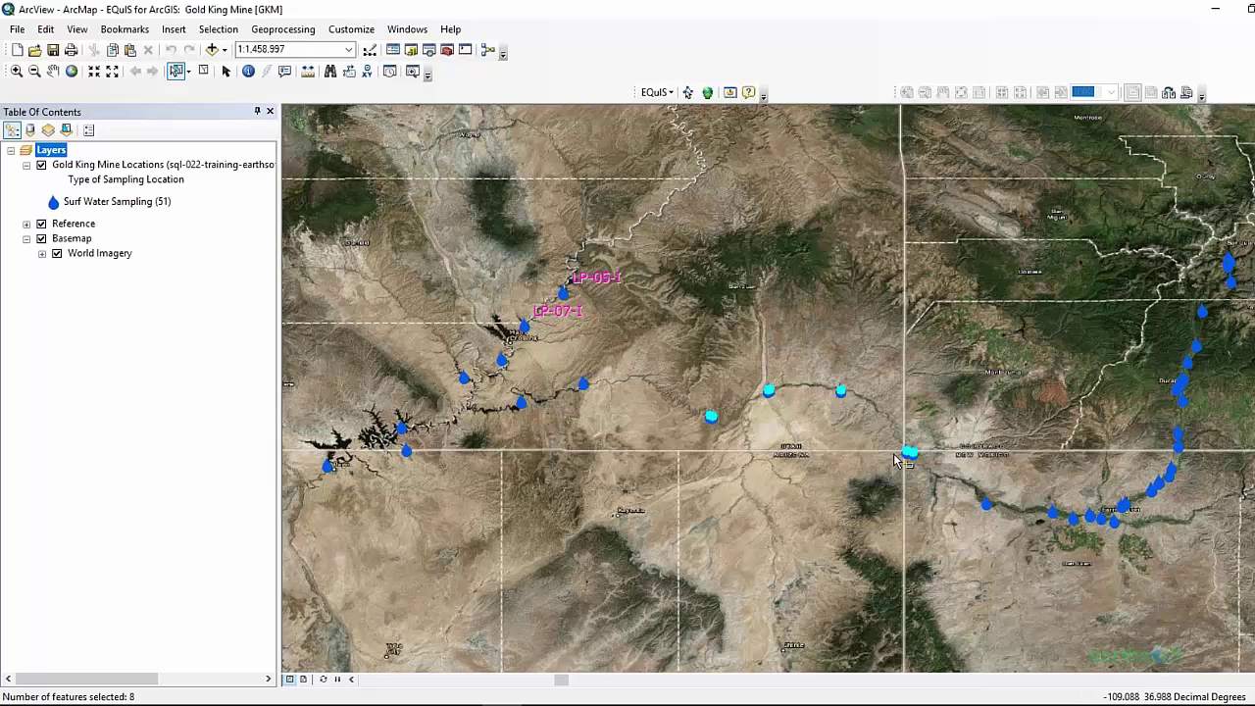
{"action": "left_click", "coordinate": [654, 92]}
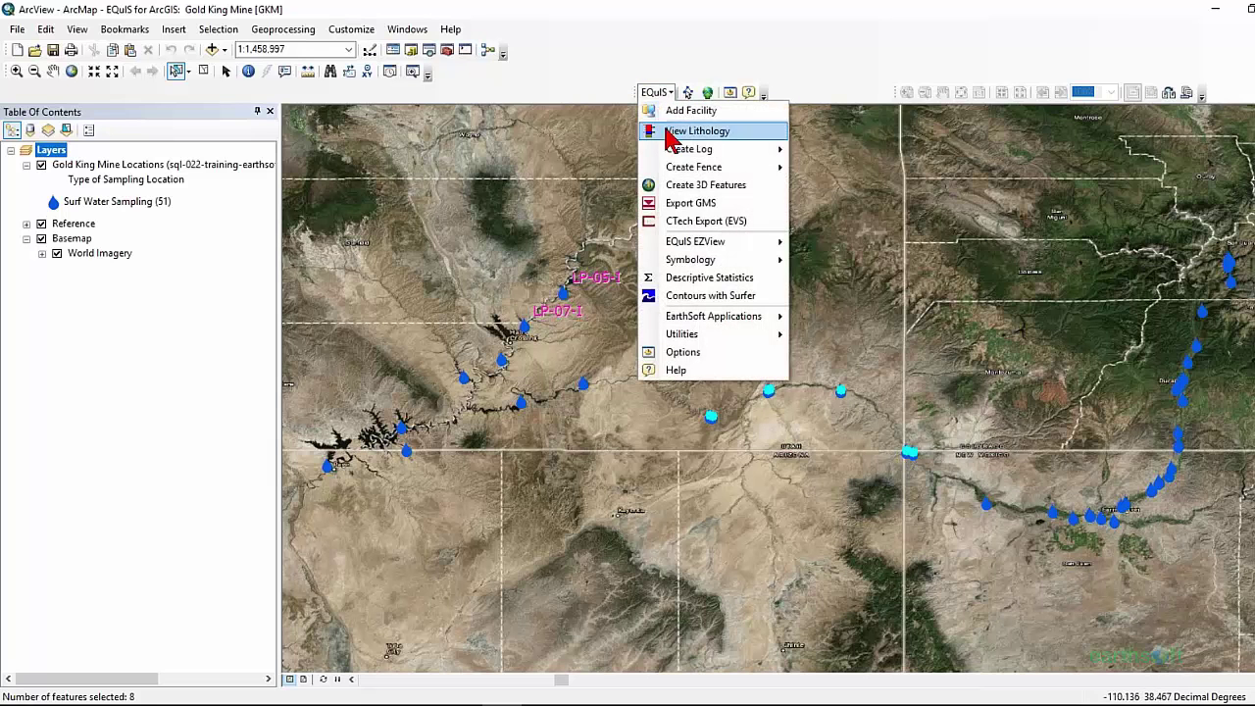
{"action": "mouse_move", "coordinate": [742, 343]}
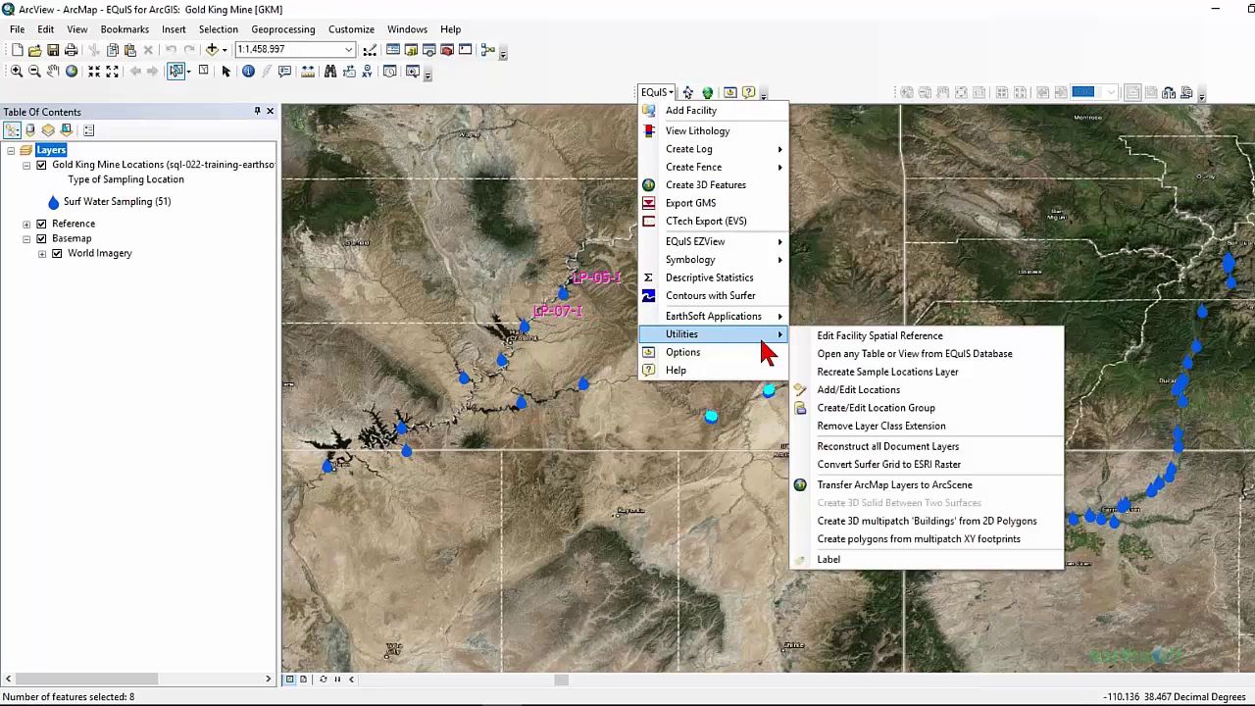
{"action": "left_click", "coordinate": [887, 416]}
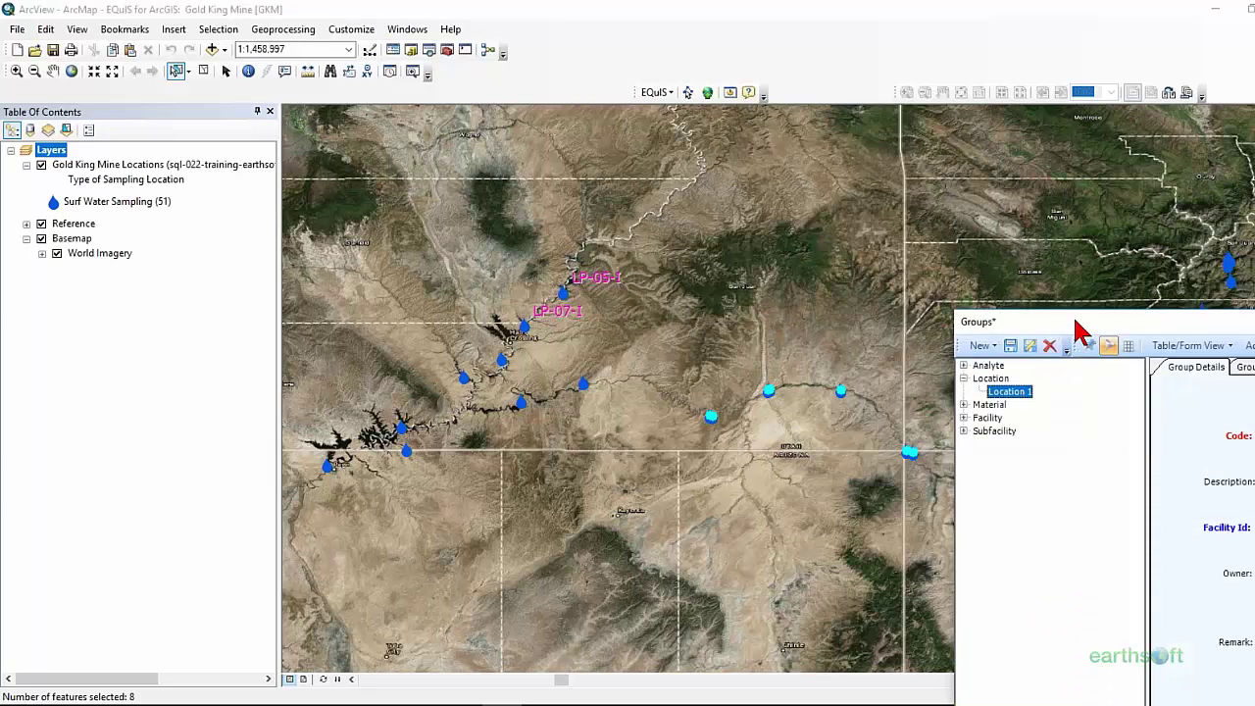
Review the details and group members of the Location 1 group, and close the Groups editor.
{"action": "left_click_drag", "start_coordinate": [1078, 312], "coordinate": [273, 105]}
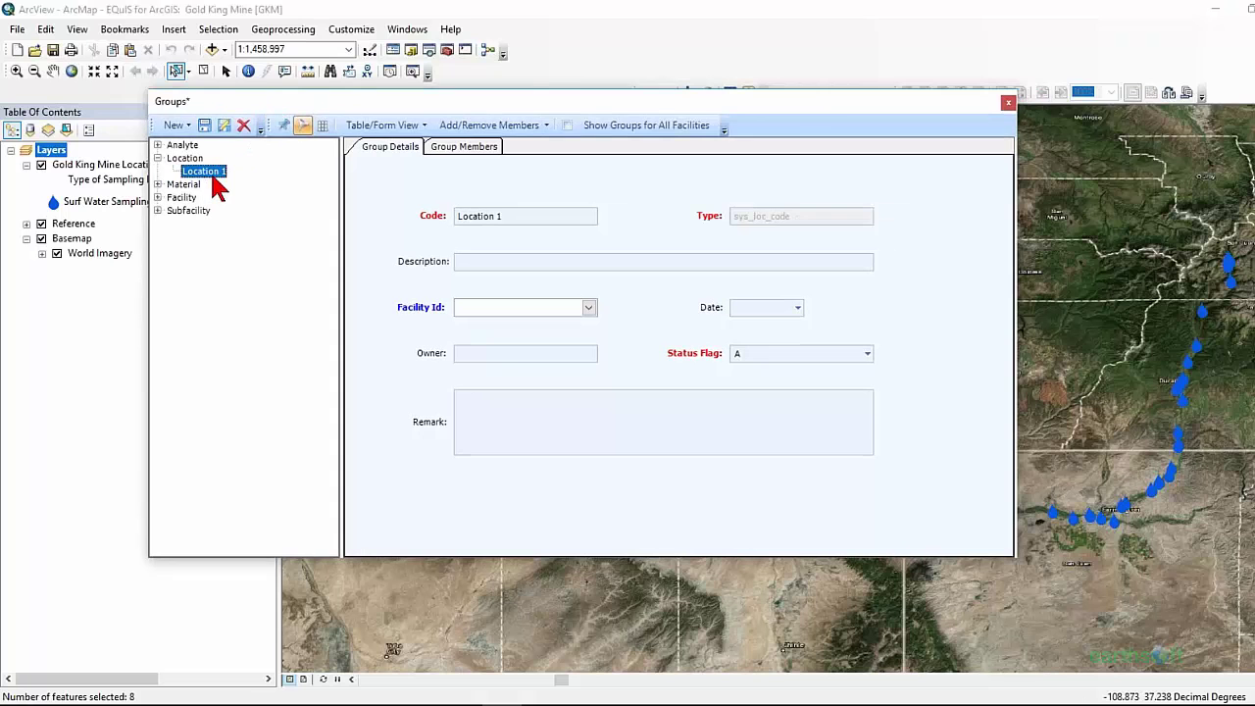
{"action": "left_click", "coordinate": [474, 152]}
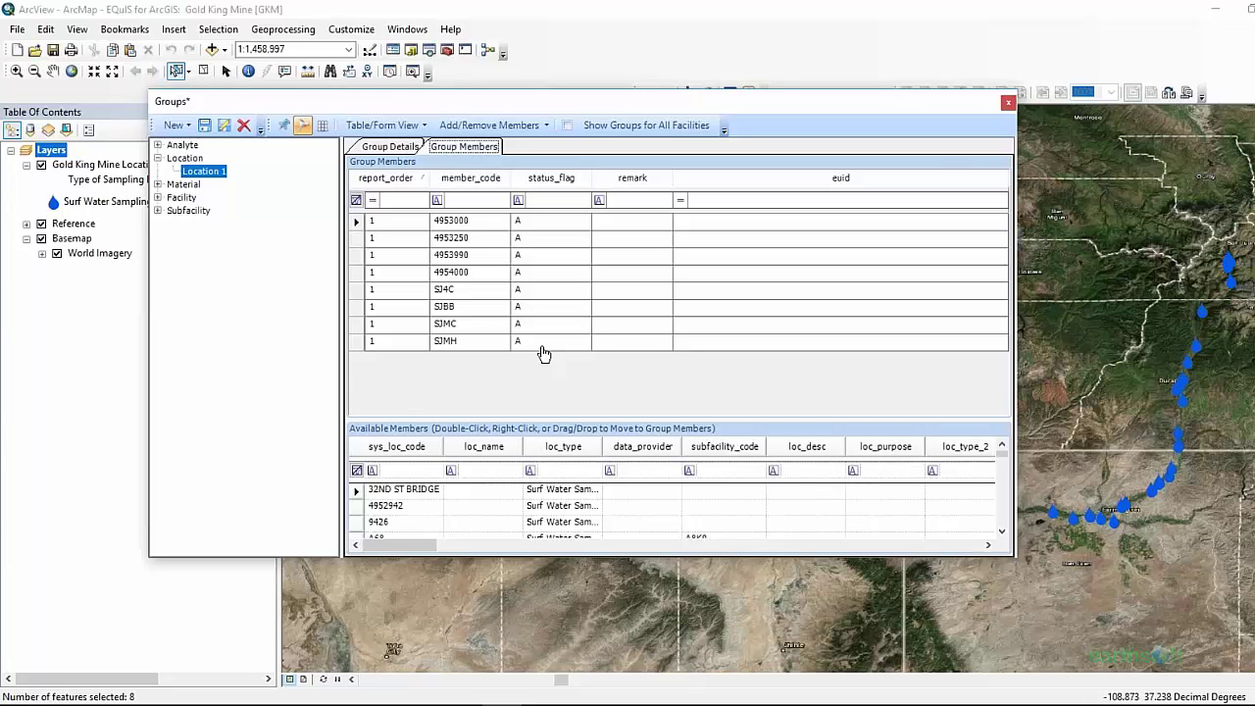
{"action": "left_click", "coordinate": [1008, 102]}
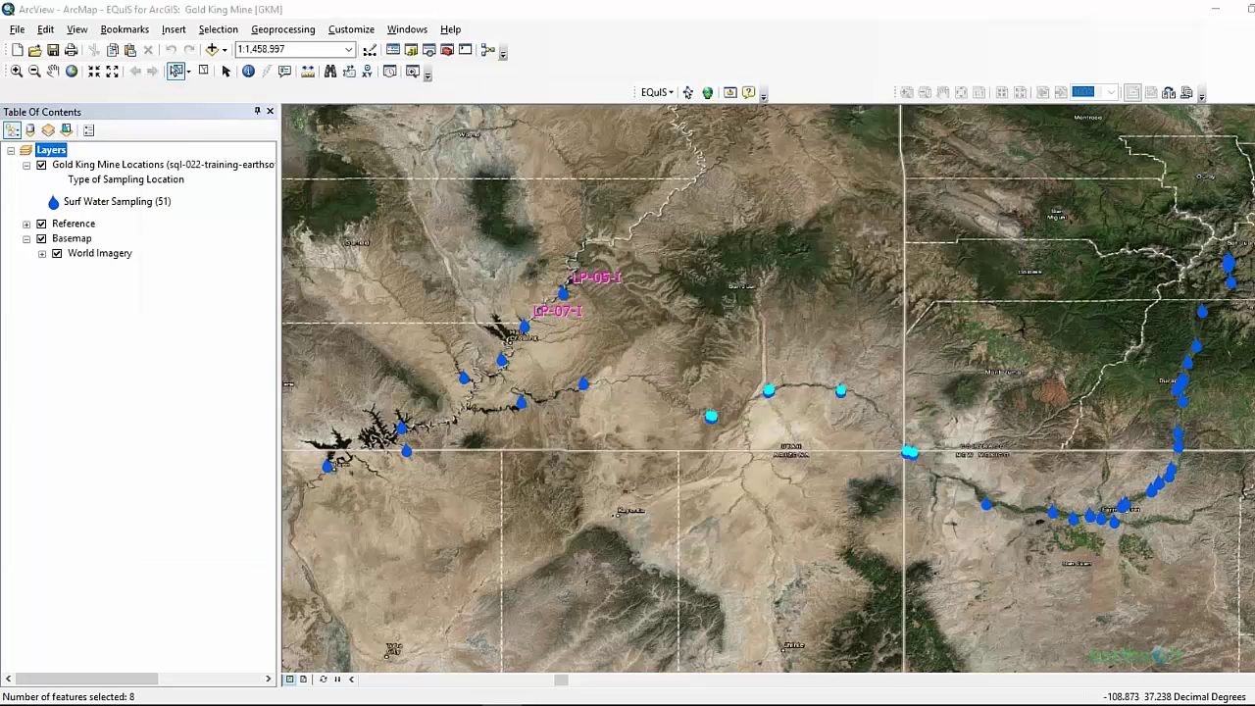
{"action": "key", "text": "alt+Tab"}
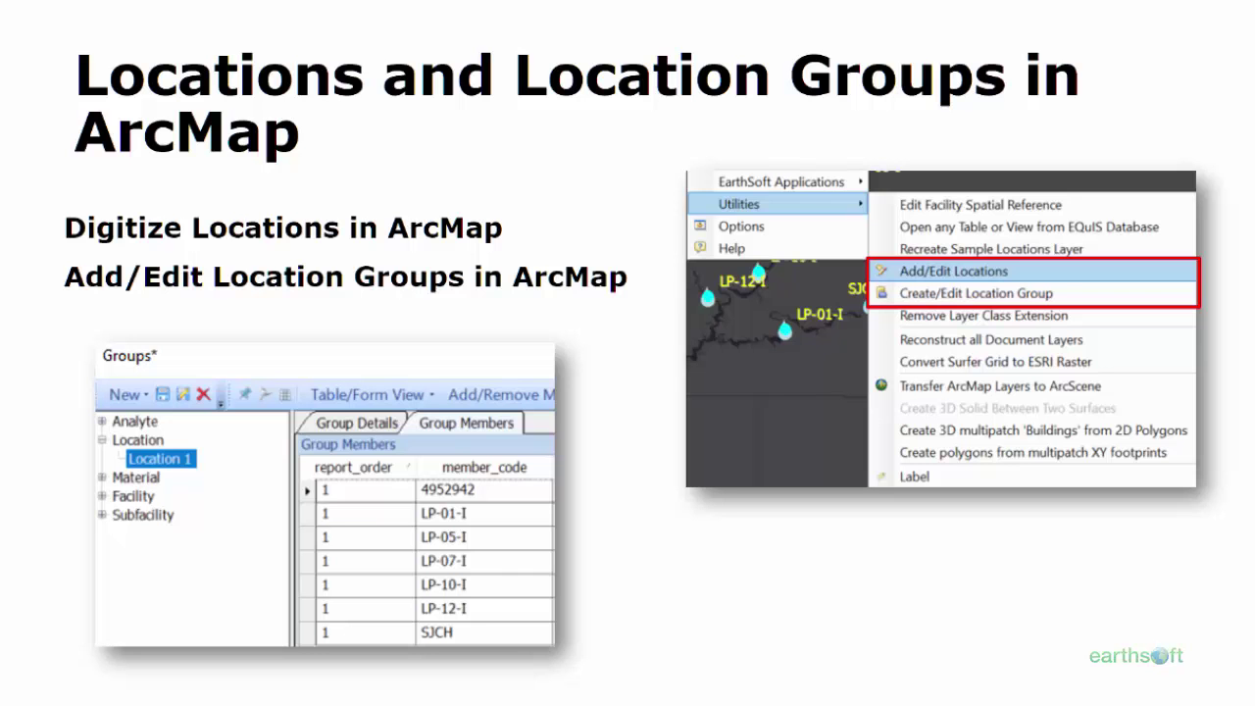
{"action": "key", "text": "Right"}
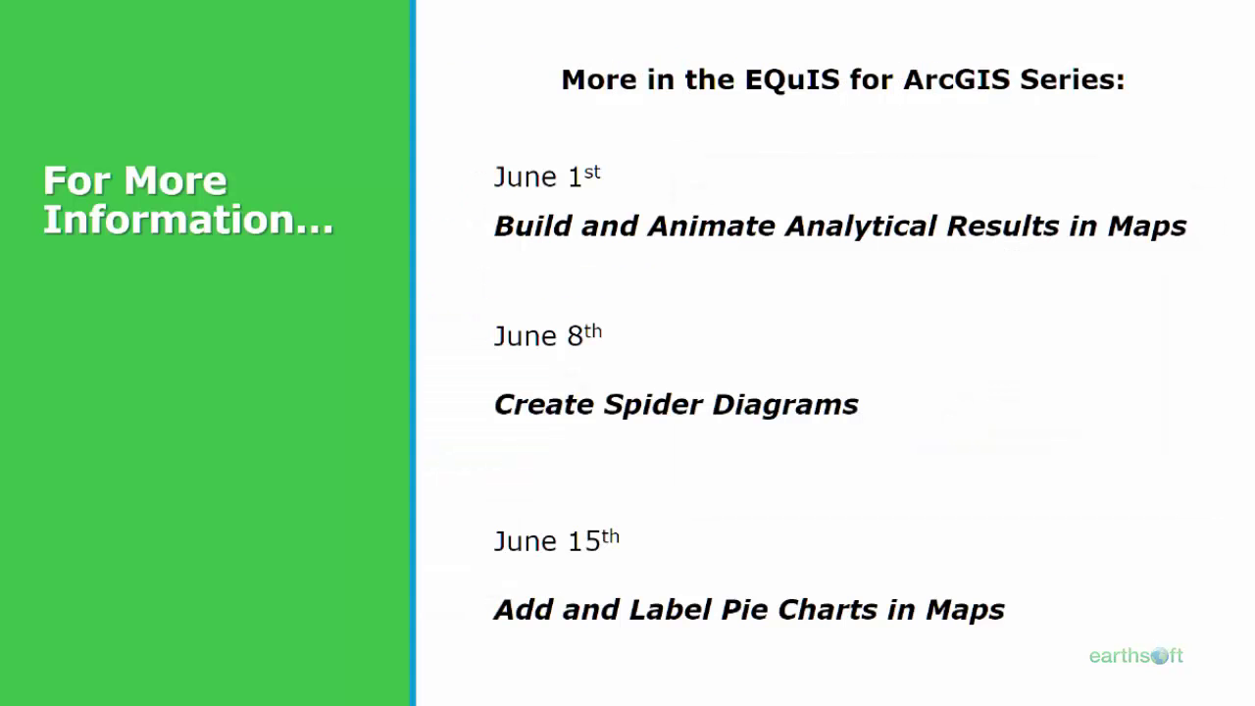
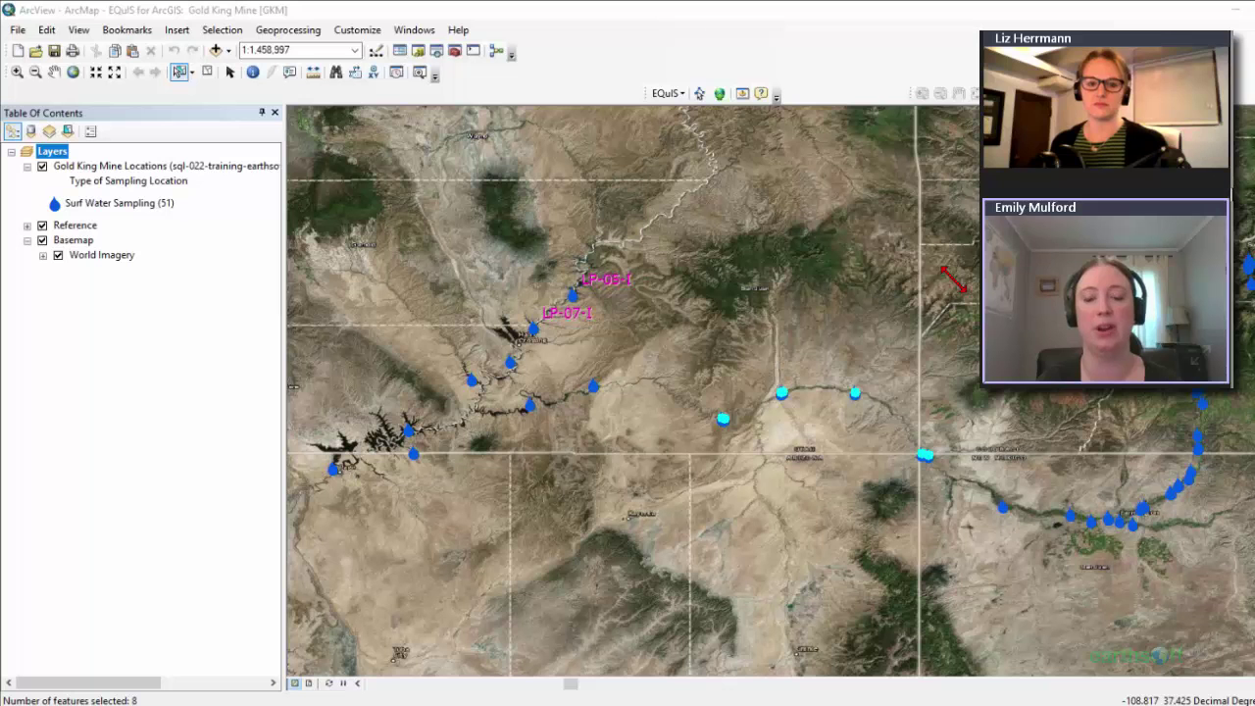
Open the Add Facility login window and examine the Sample Locations Layer options, including Use Existing.
{"action": "left_click", "coordinate": [677, 99]}
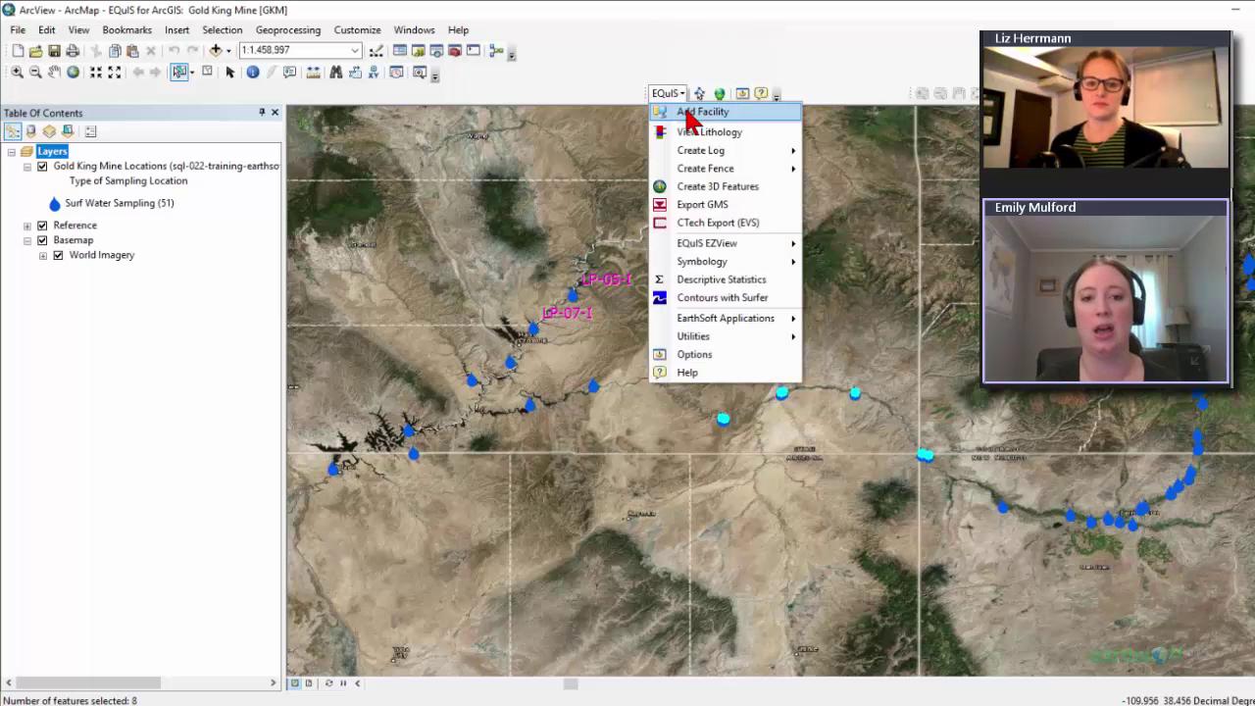
{"action": "left_click", "coordinate": [689, 116]}
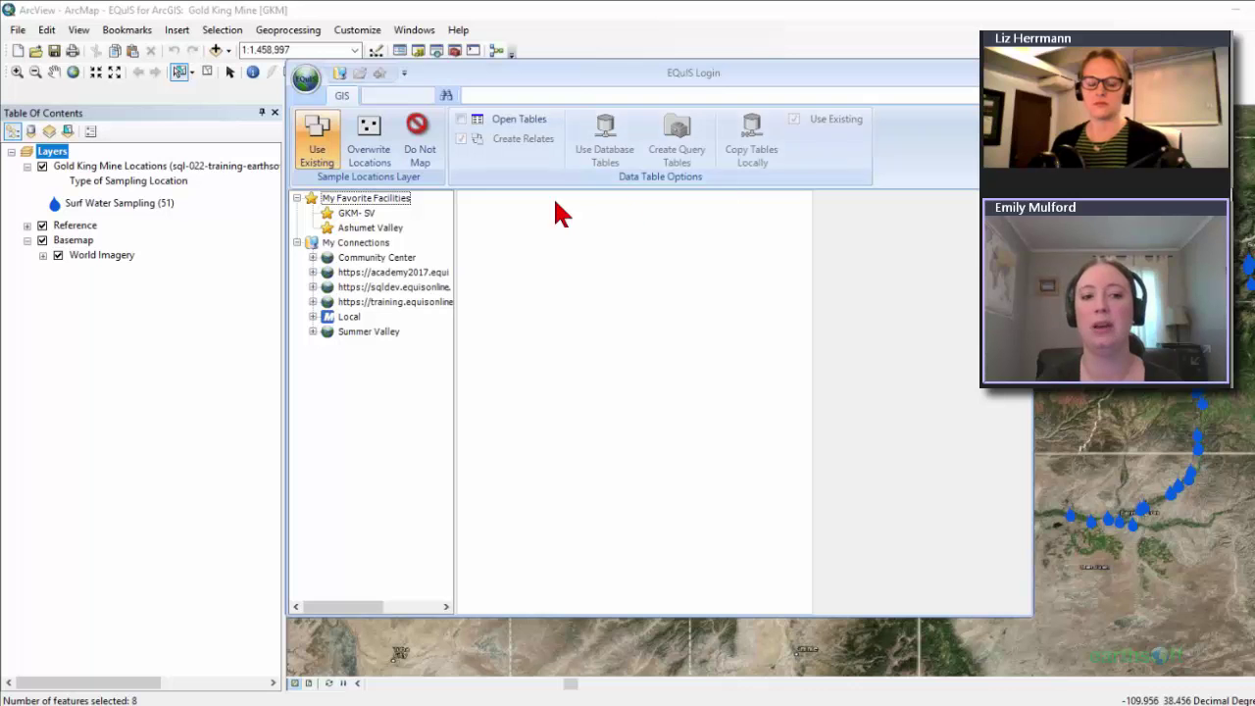
{"action": "mouse_move", "coordinate": [322, 164]}
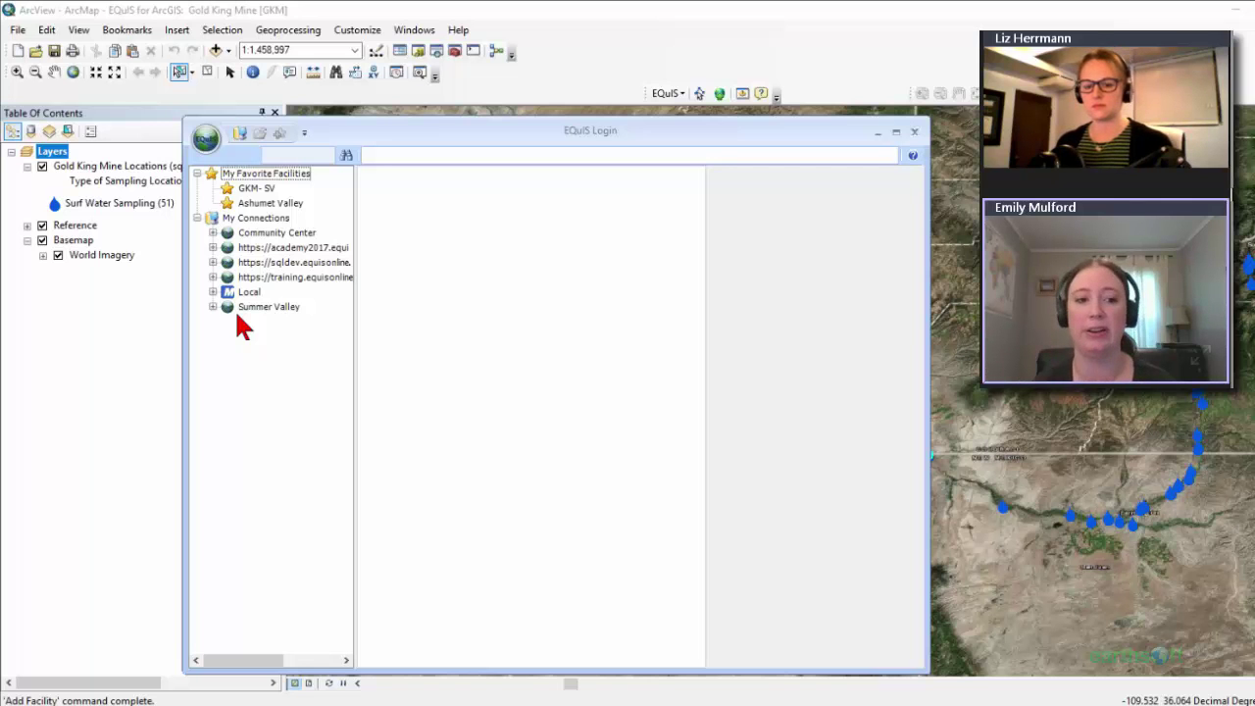
Connect to the GKM- SV favorite facility in EQuIS Professional and open its dt_coordinate data table.
{"action": "double_click", "coordinate": [259, 190]}
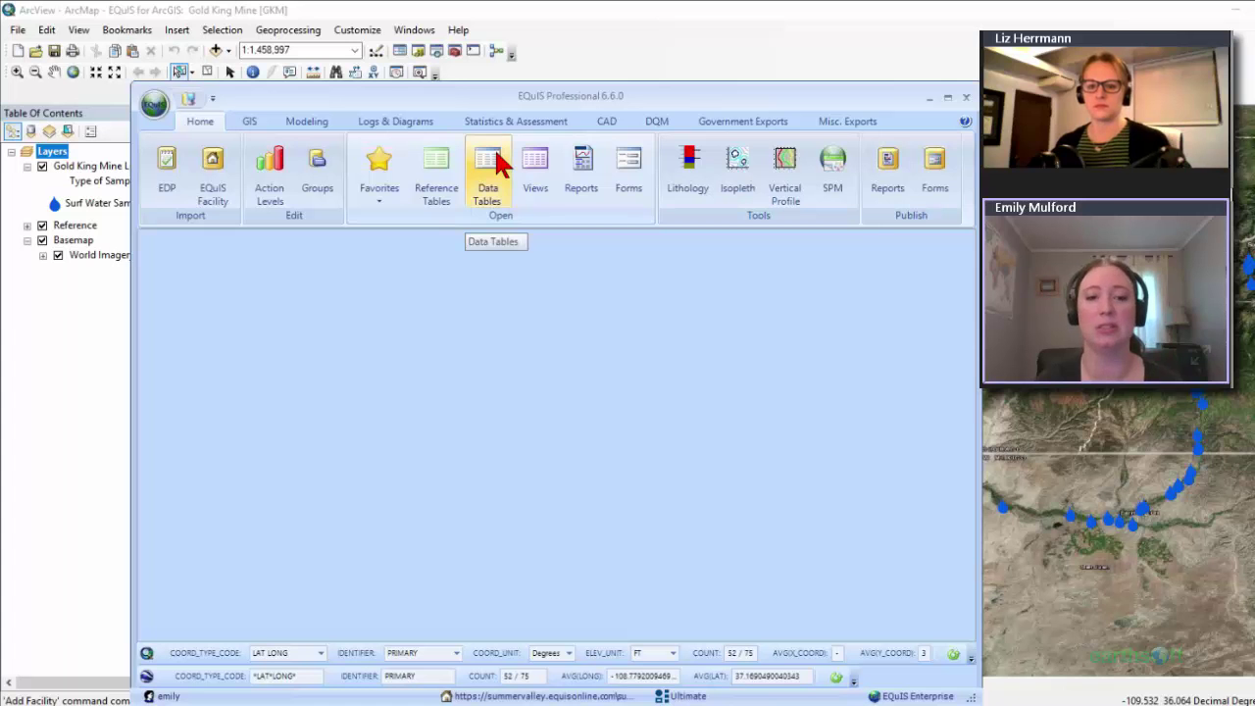
{"action": "left_click", "coordinate": [949, 100]}
{"action": "left_click", "coordinate": [301, 95]}
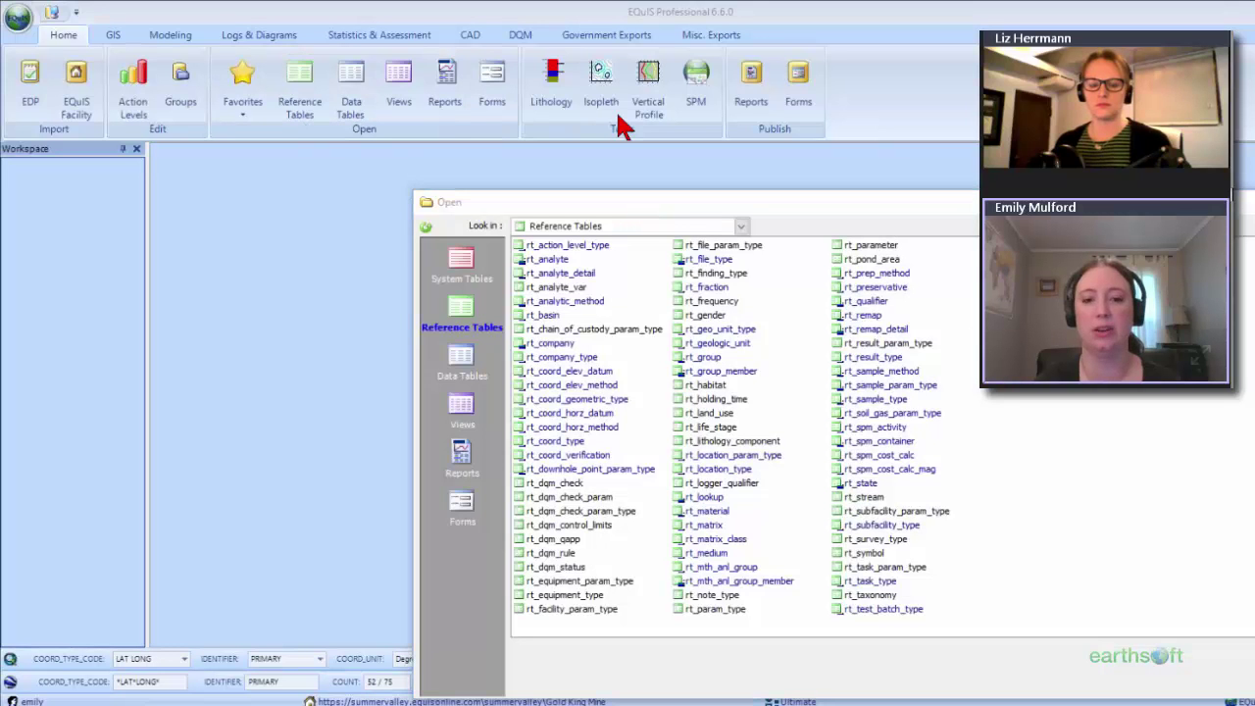
{"action": "left_click", "coordinate": [461, 361]}
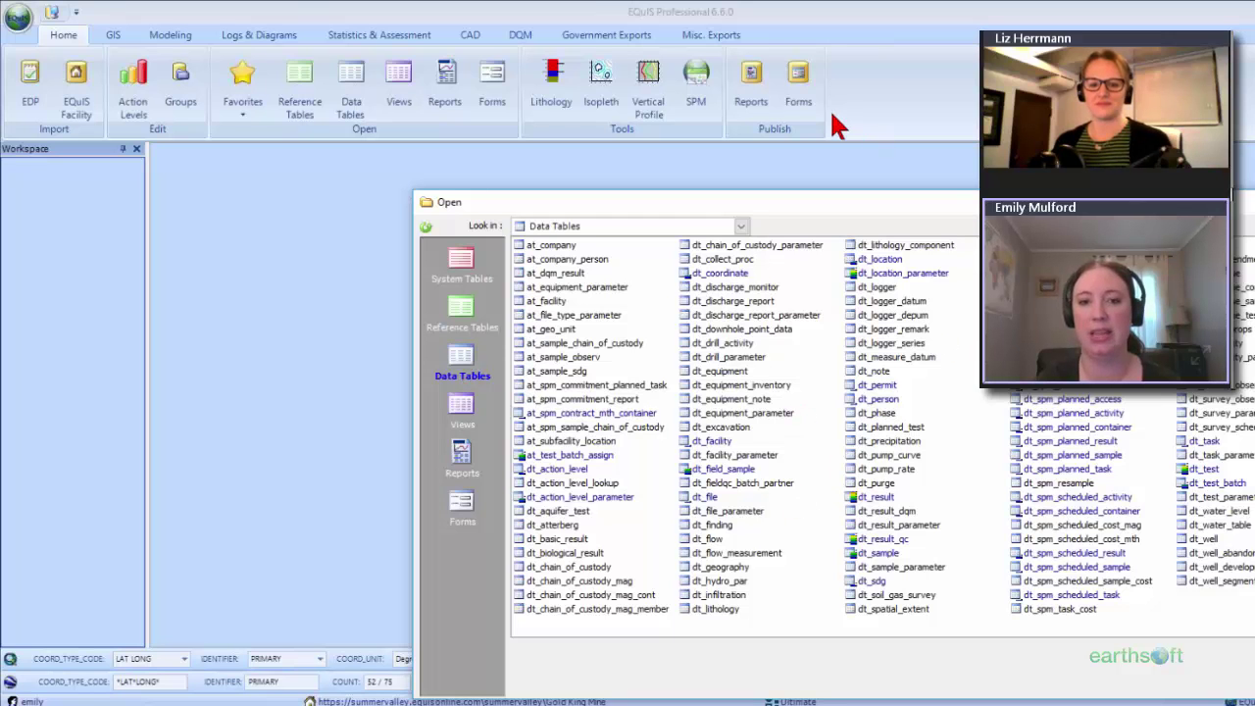
{"action": "left_click", "coordinate": [873, 60]}
{"action": "left_click", "coordinate": [700, 272]}
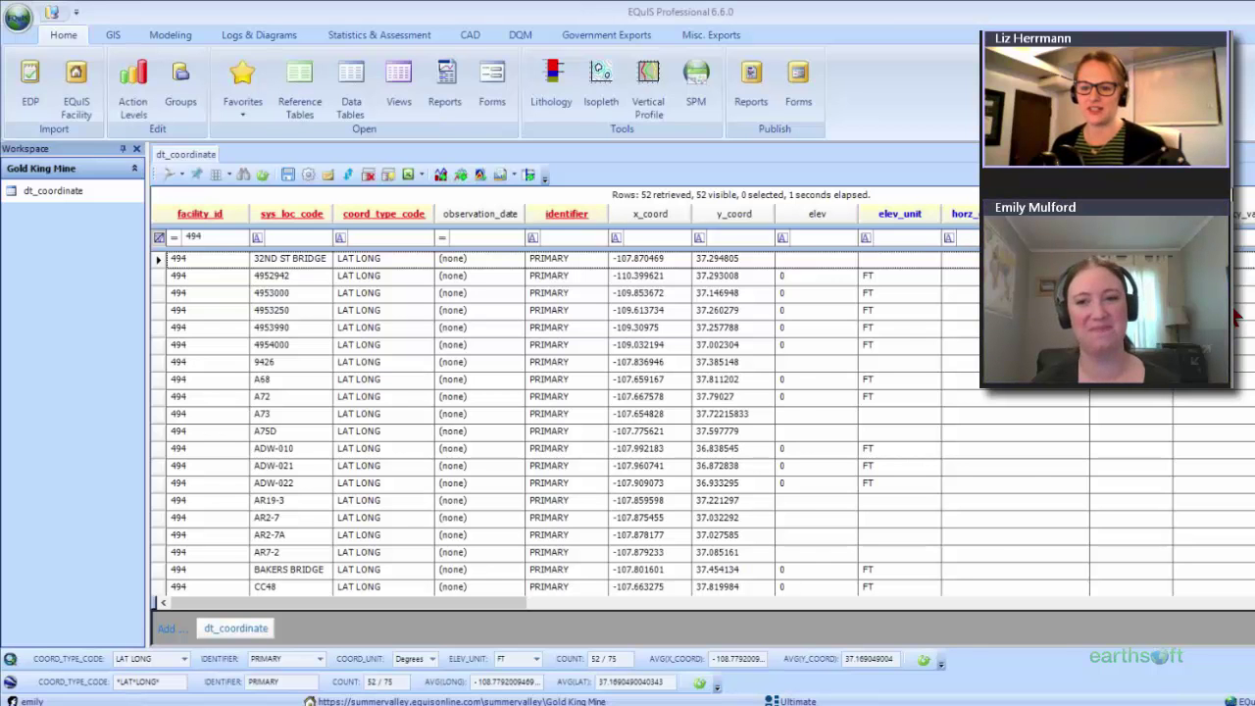
{"action": "key", "text": "alt+Tab"}
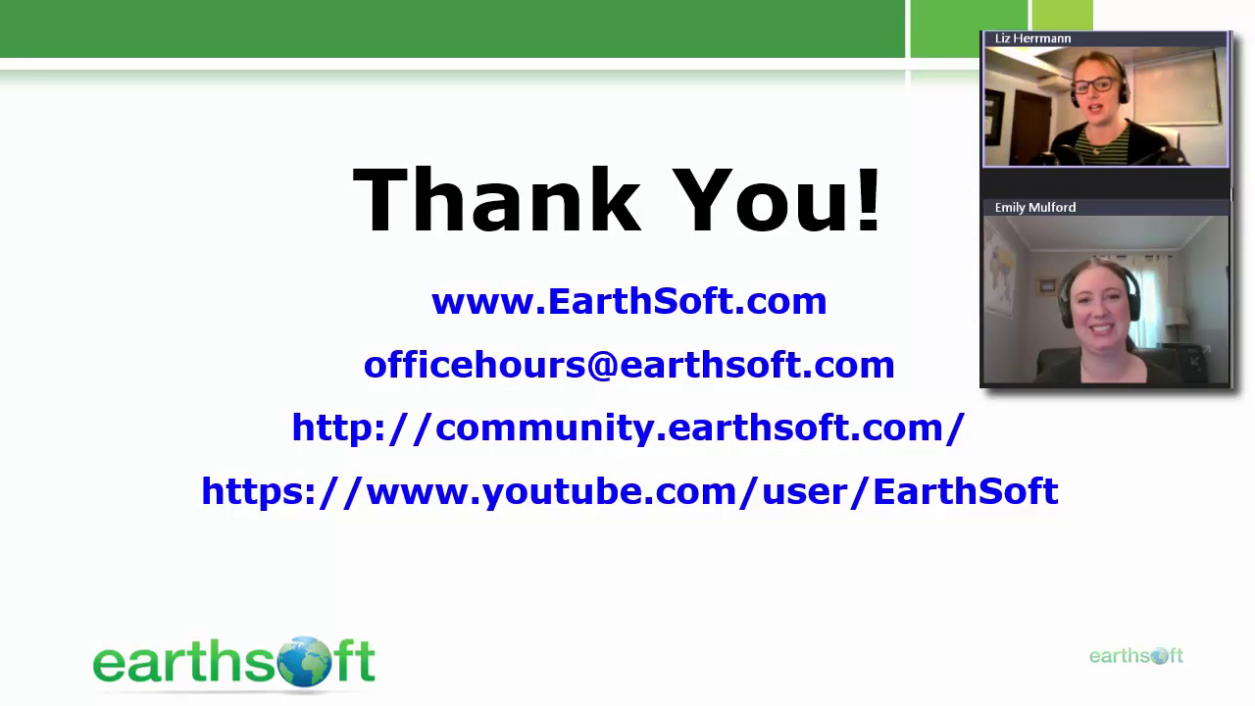